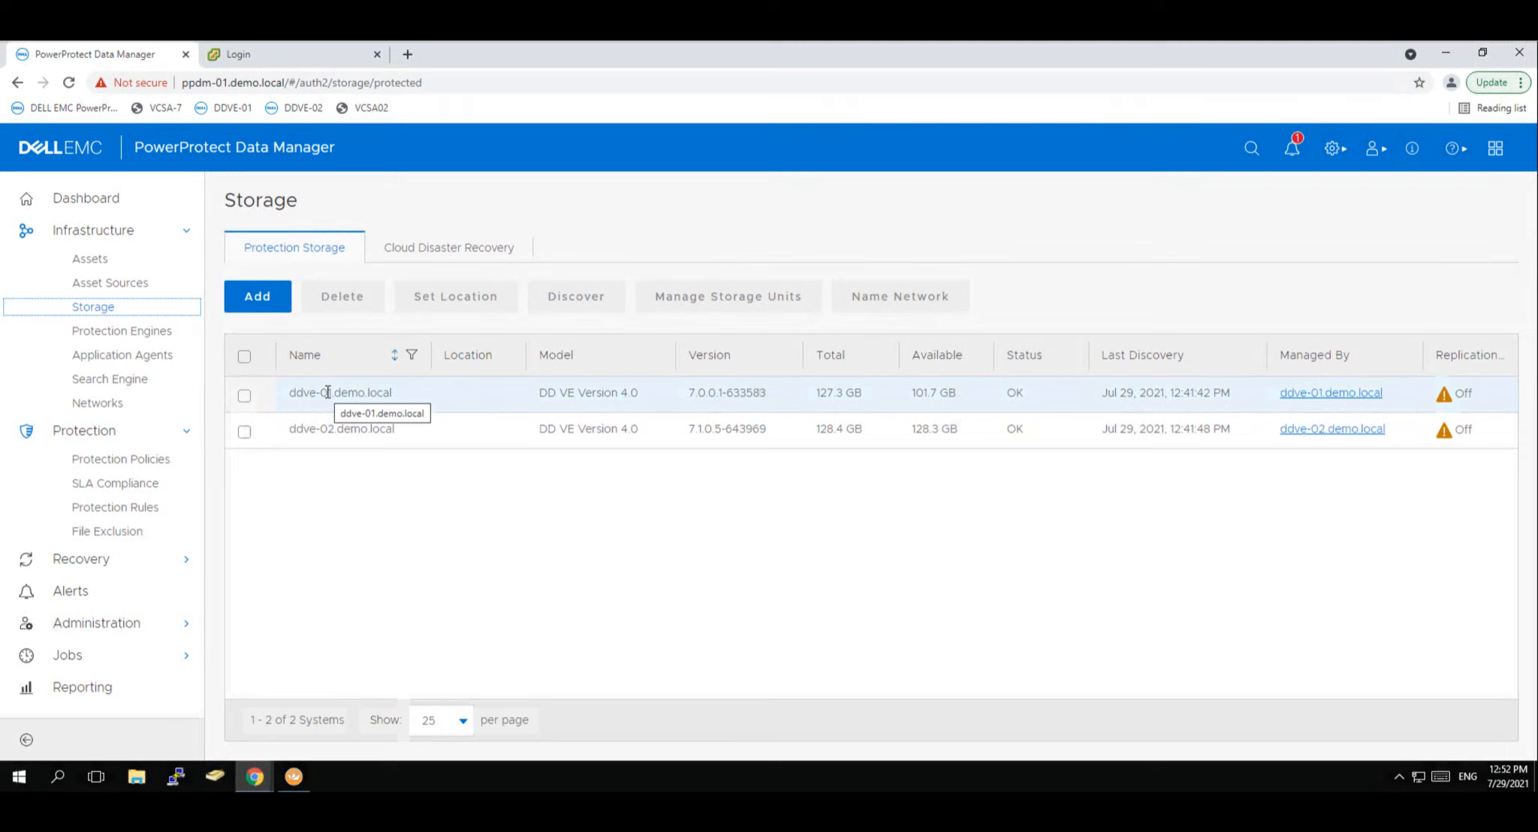
Step: Review the protection engines and the settings of the vcsa-7.demo.local vCenter asset source, leaving them unchanged
click(113, 335)
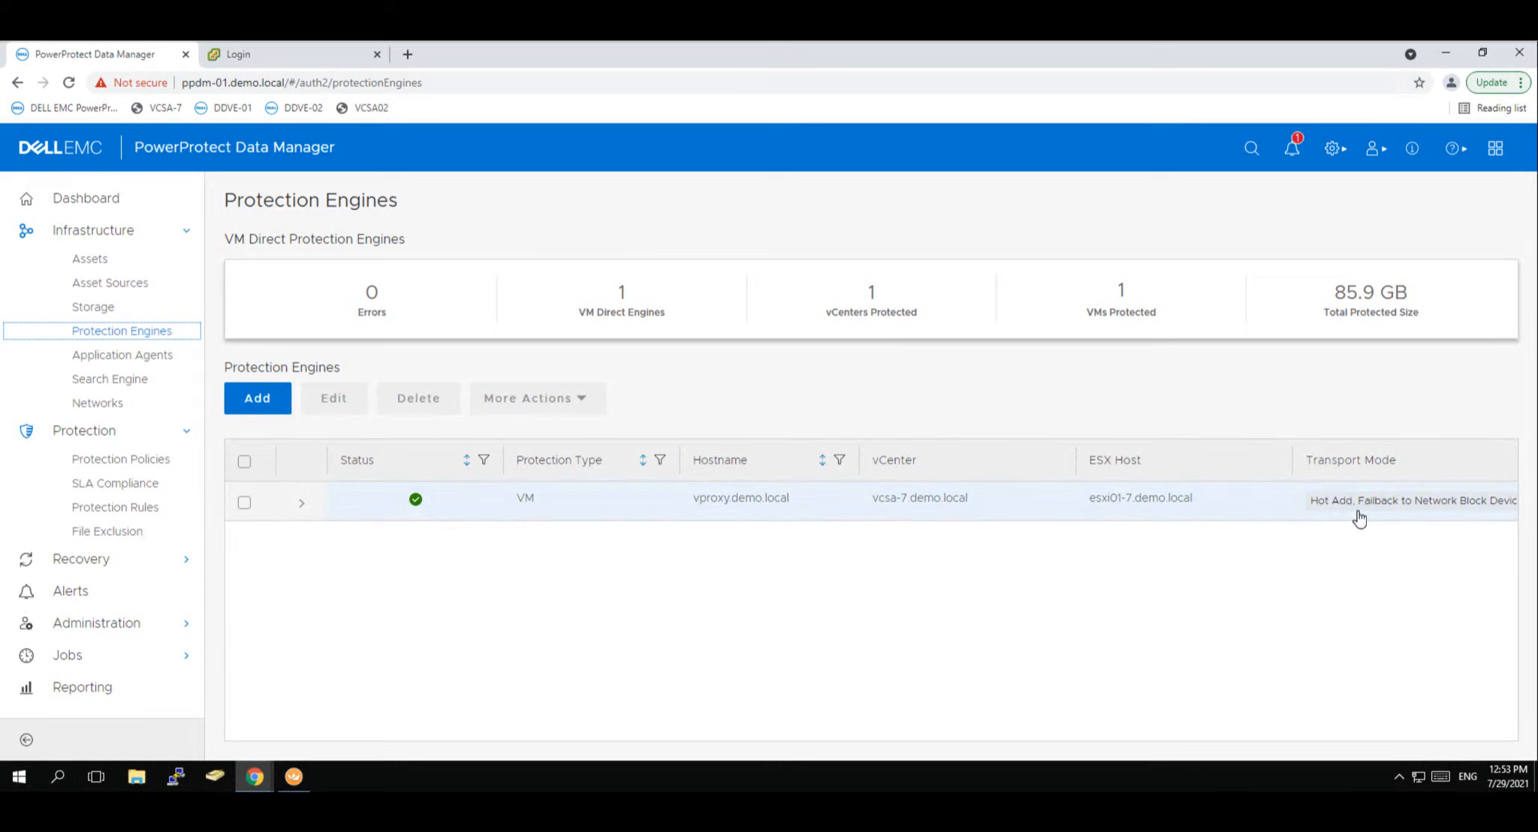
click(136, 292)
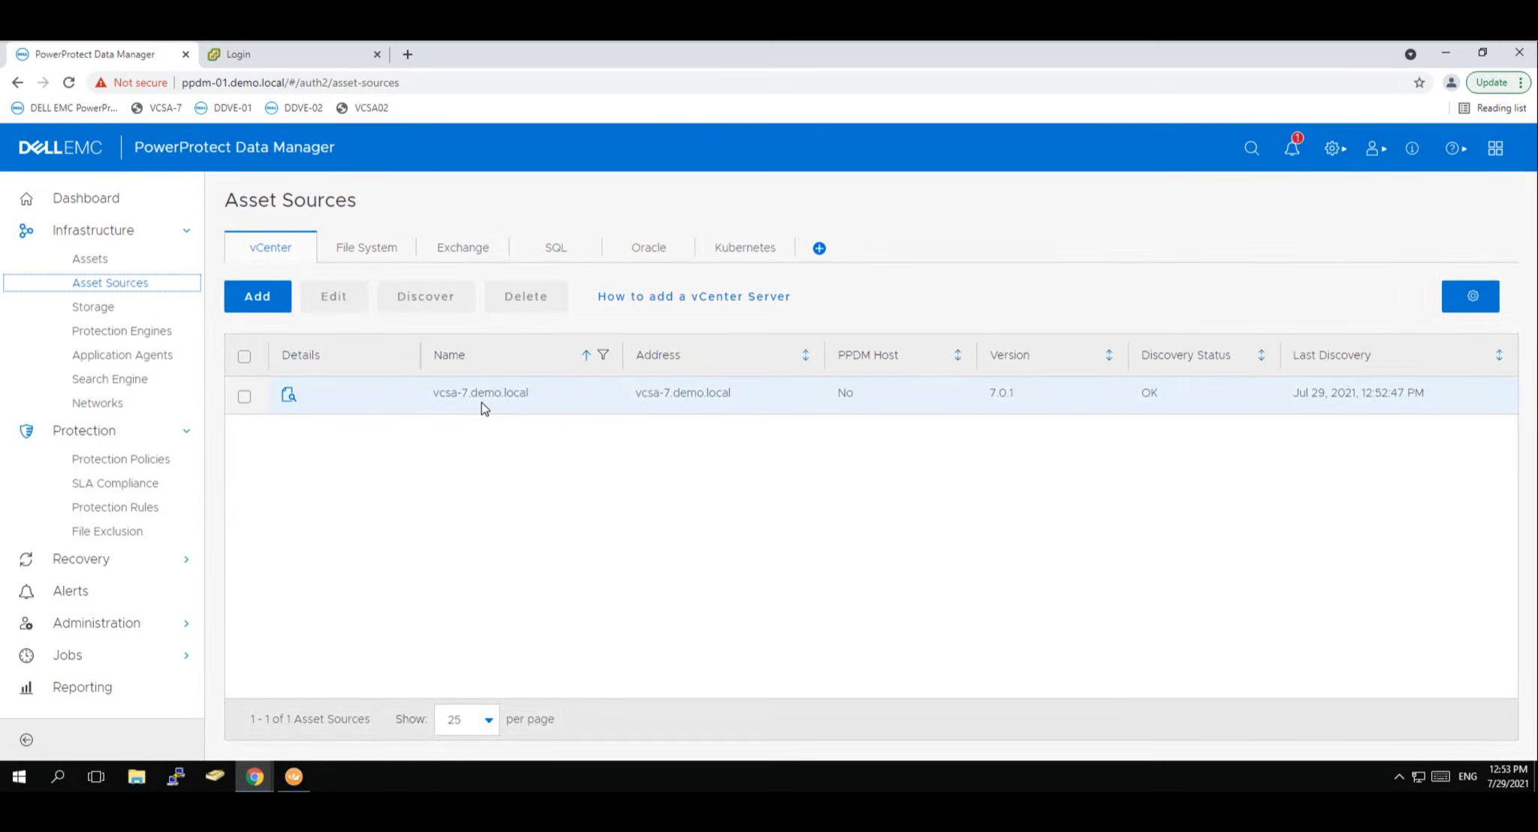
click(246, 399)
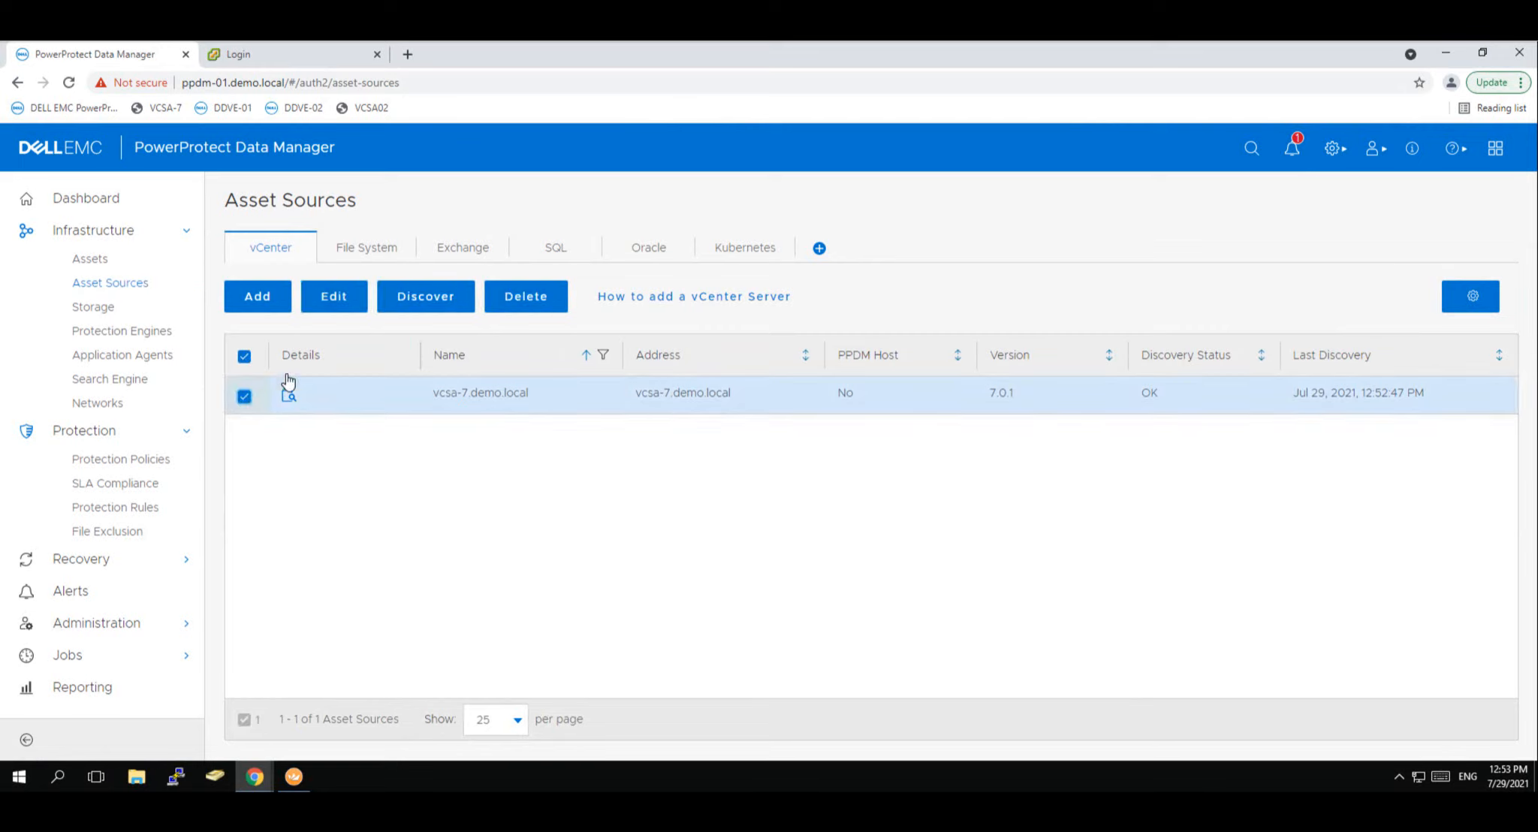
click(334, 299)
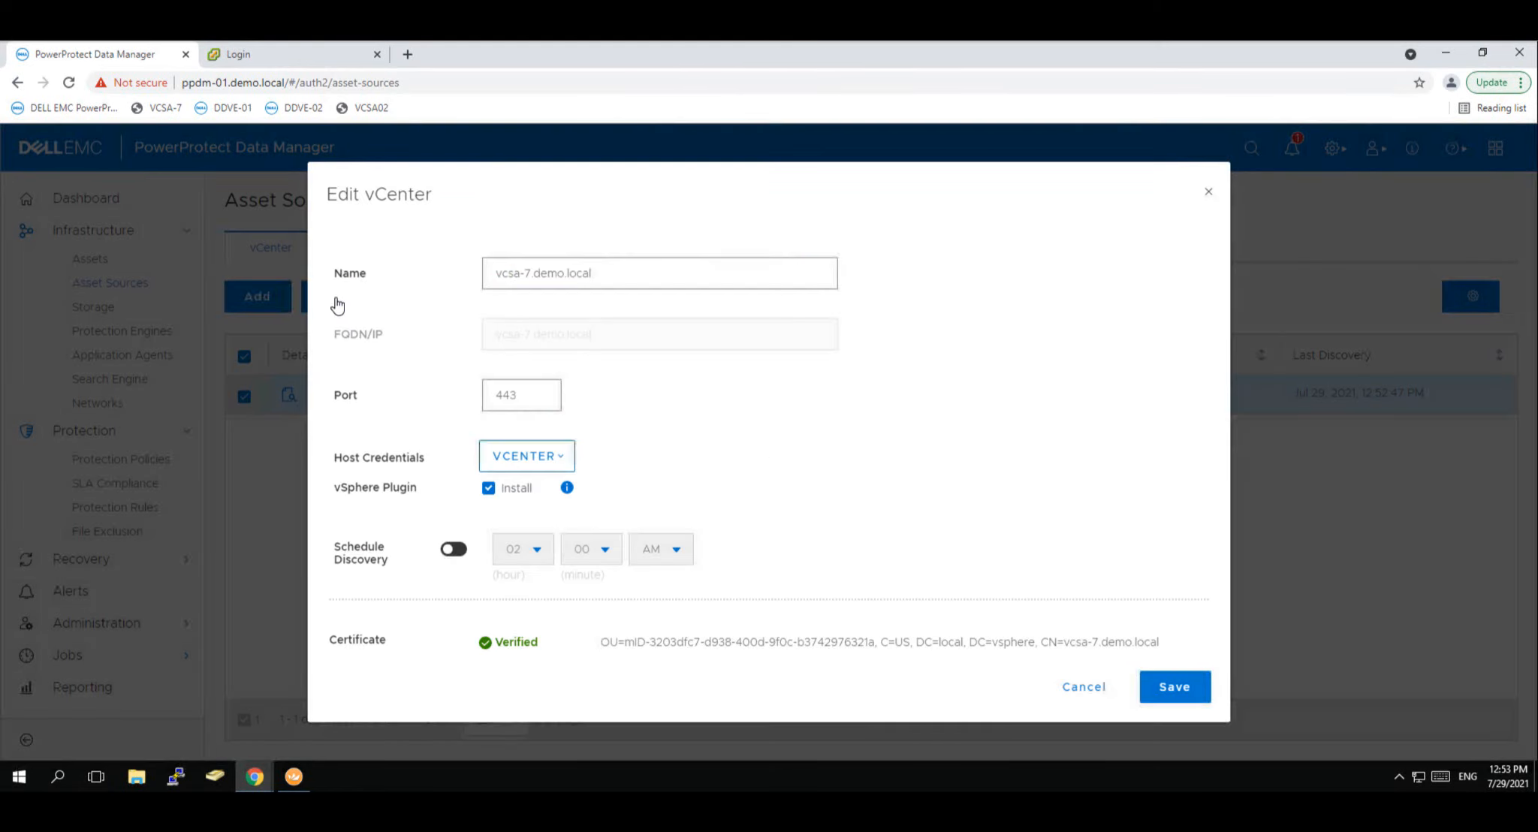
click(572, 274)
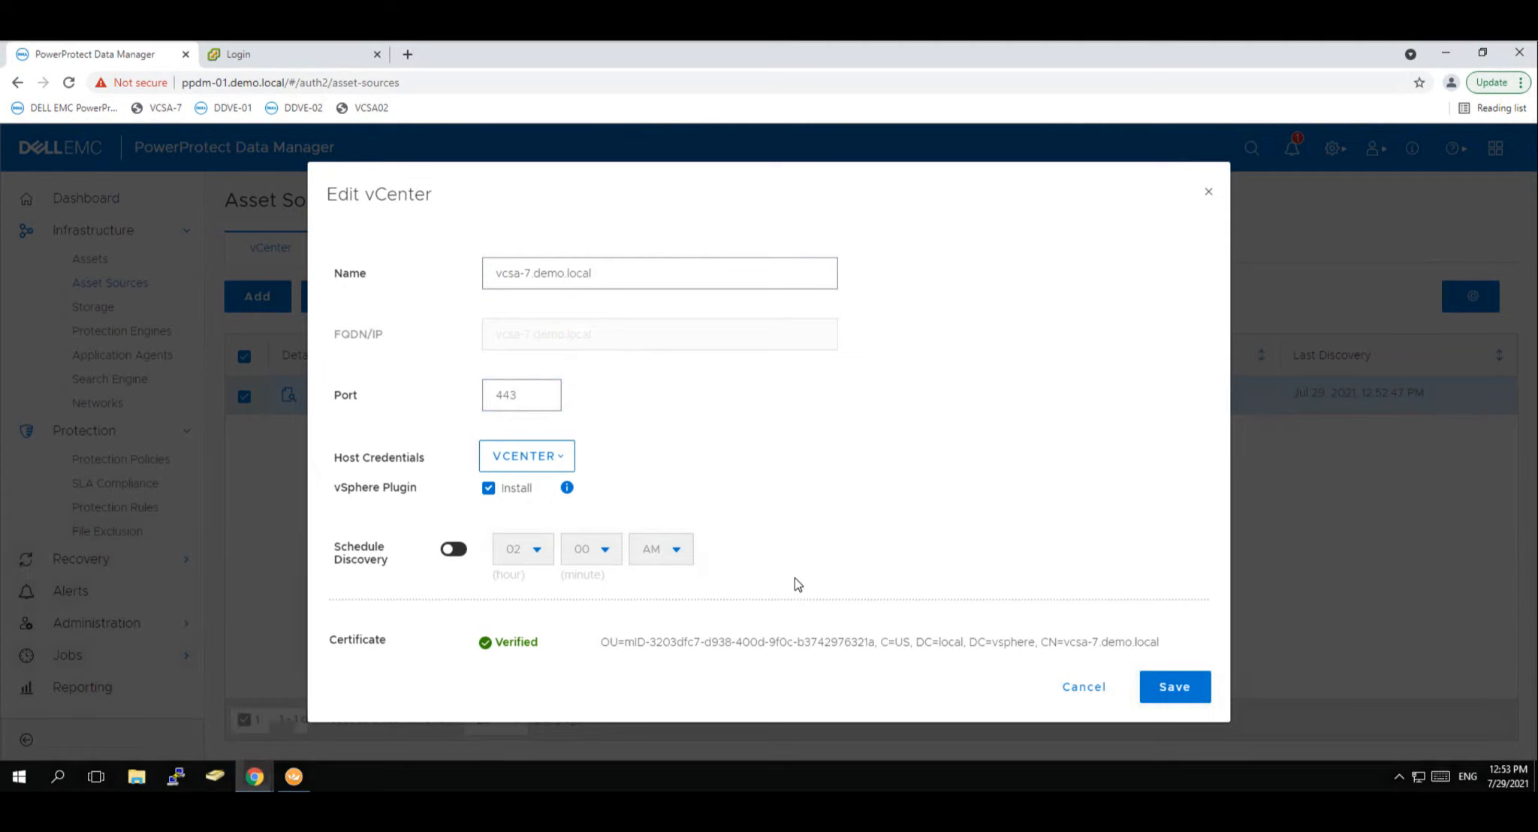
click(1075, 690)
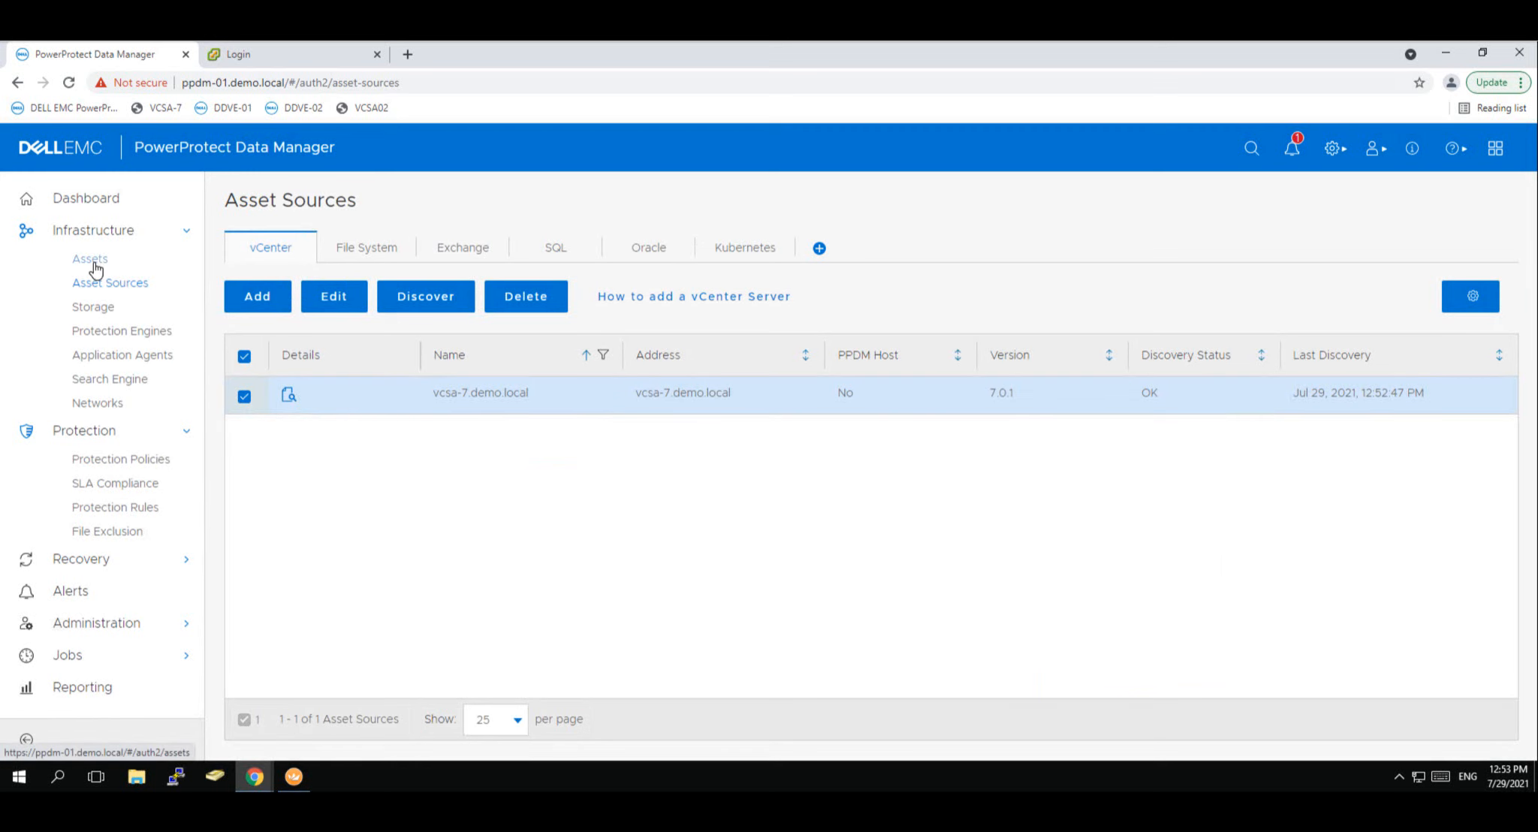
Step: Look through the virtual machine assets and select the SQL-03 machine
click(90, 260)
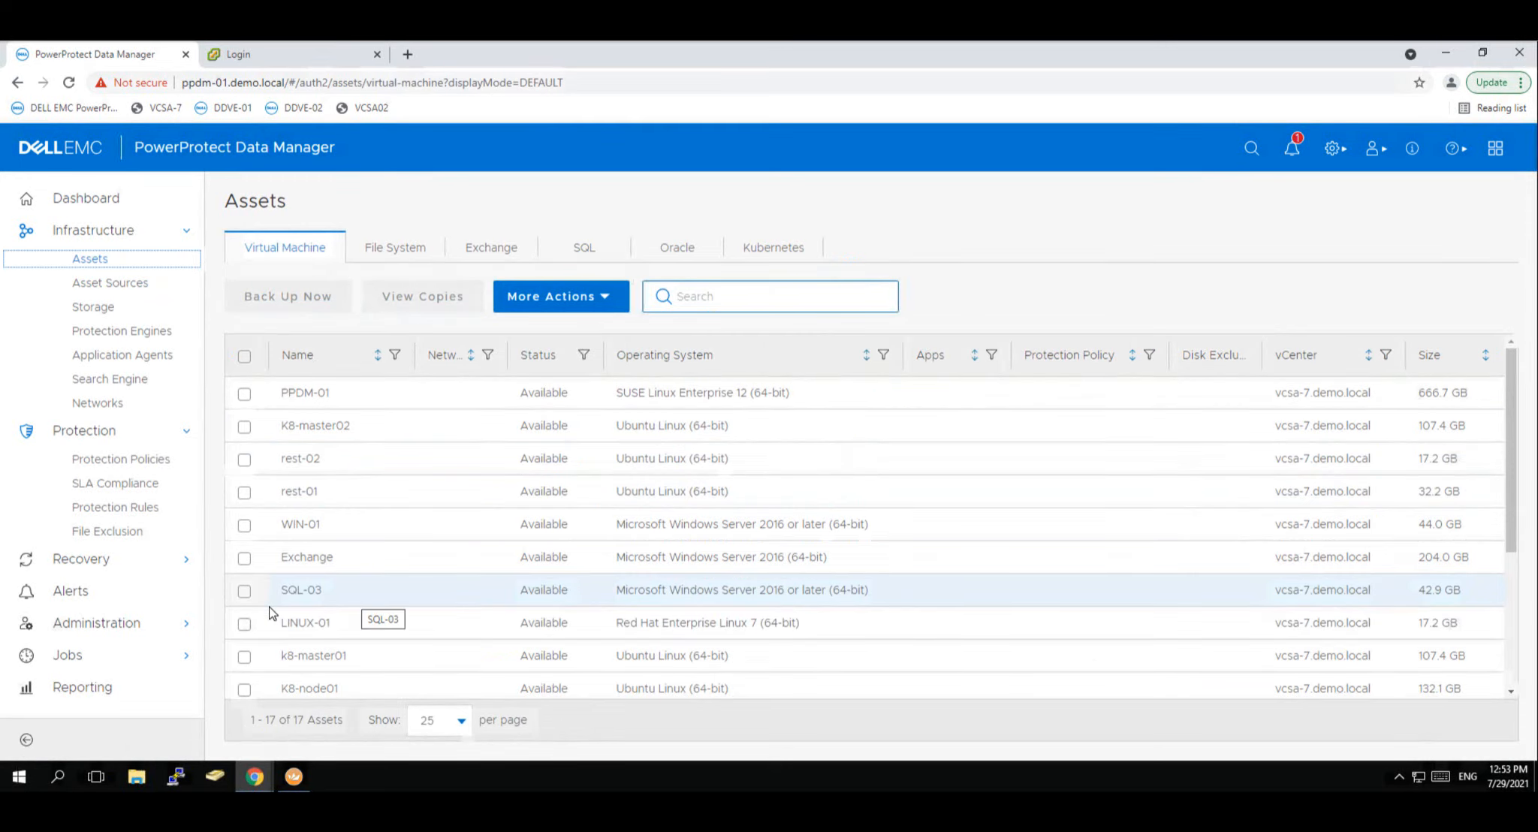
click(244, 592)
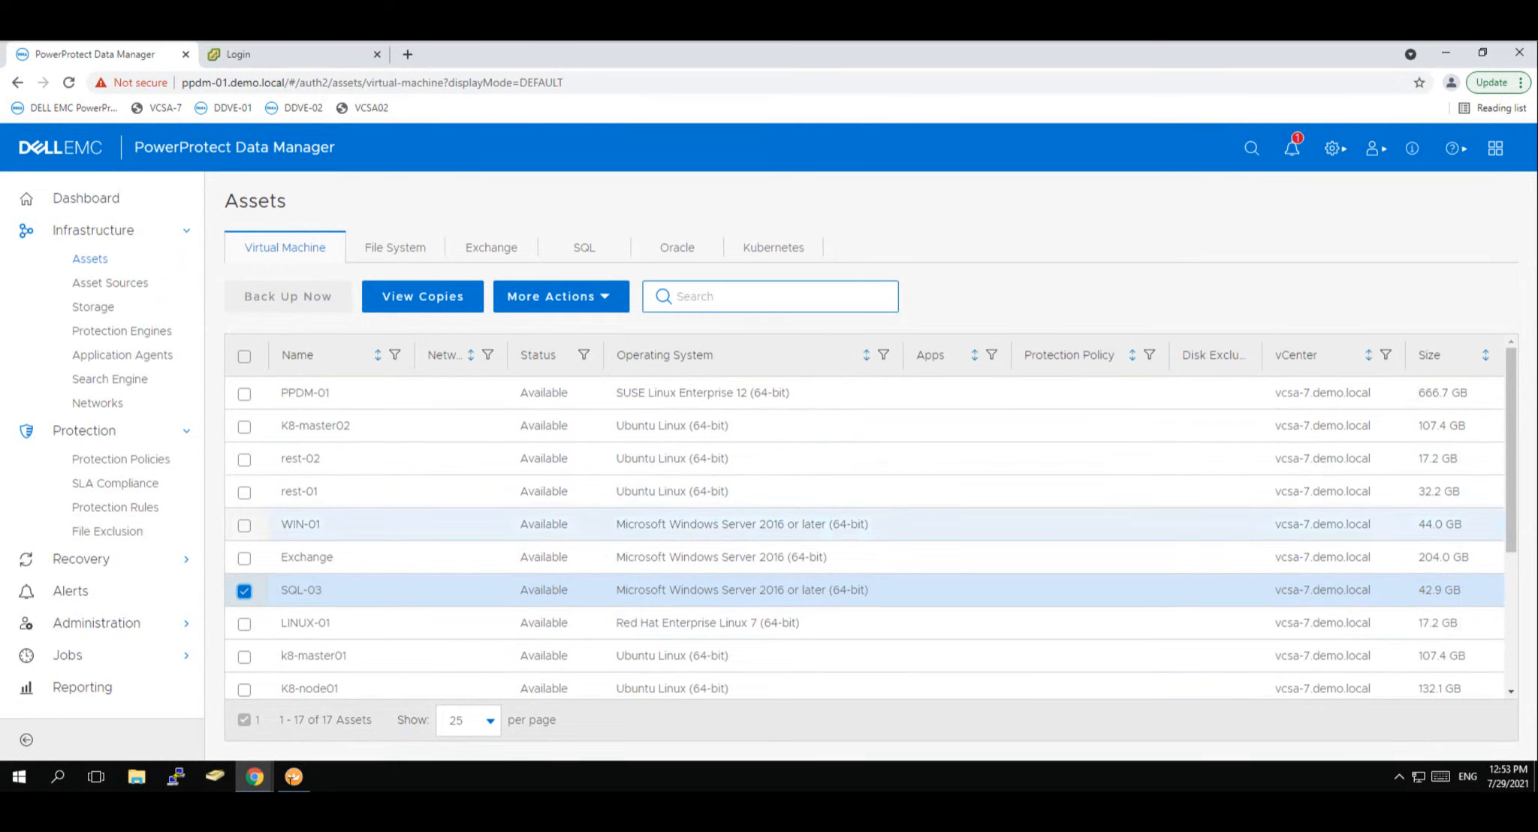
mouse_move(294, 778)
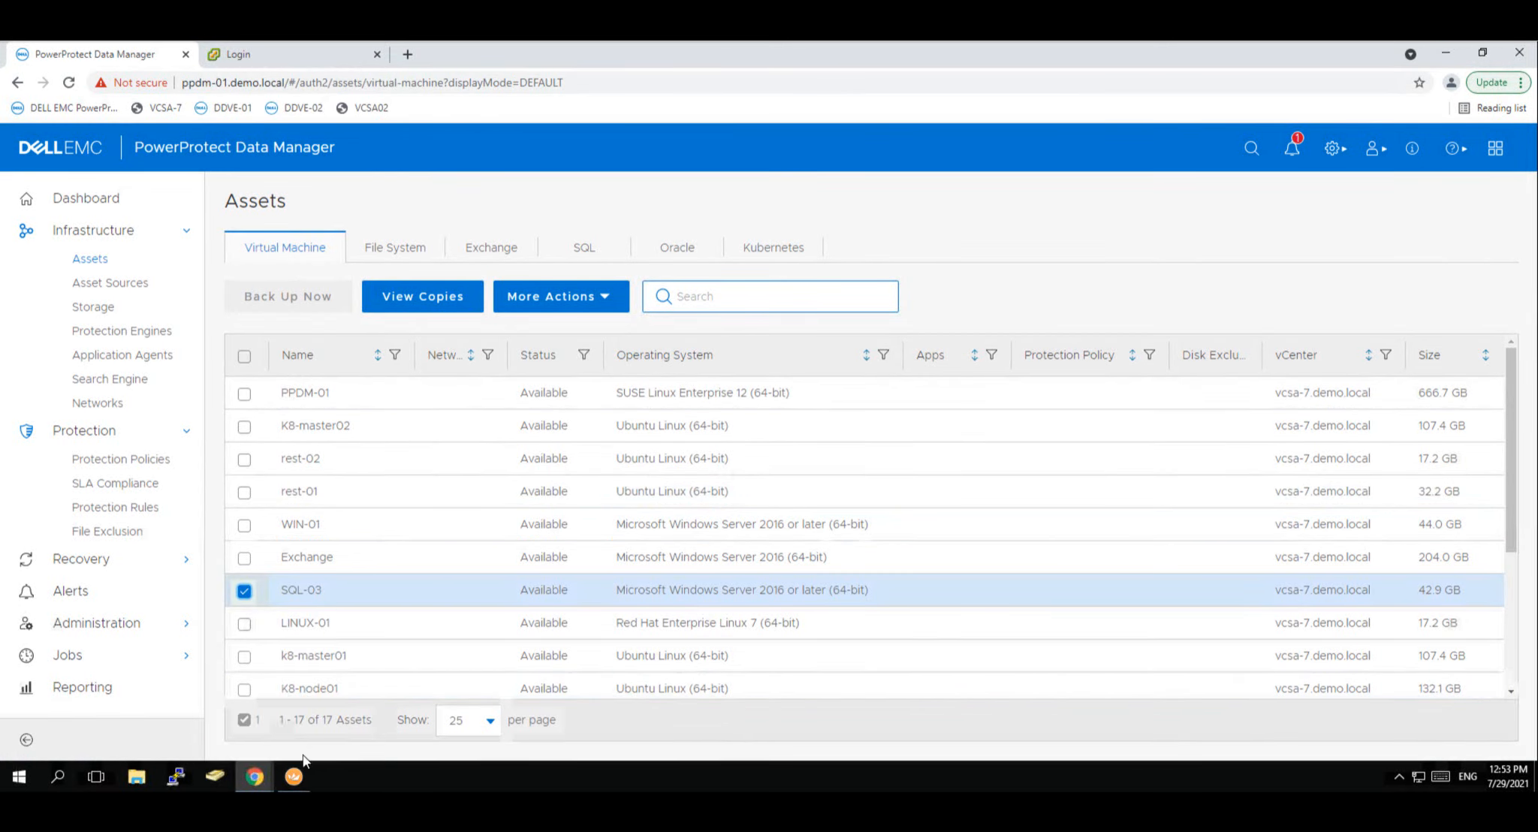
click(294, 778)
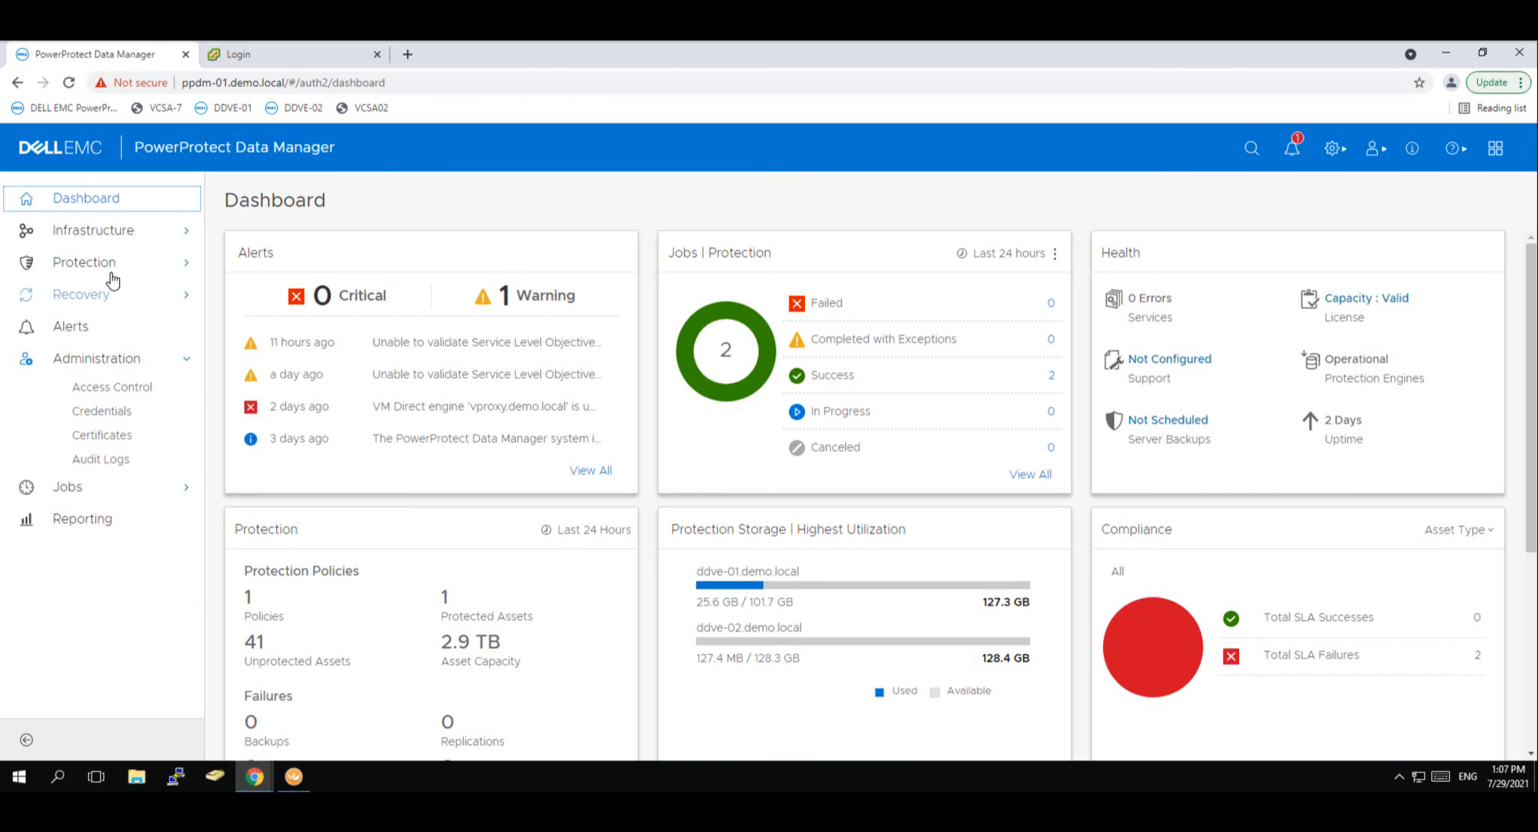
Step: Start a new protection policy named App Aware Backup with the Virtual Machine type and proceed to its purpose
click(109, 278)
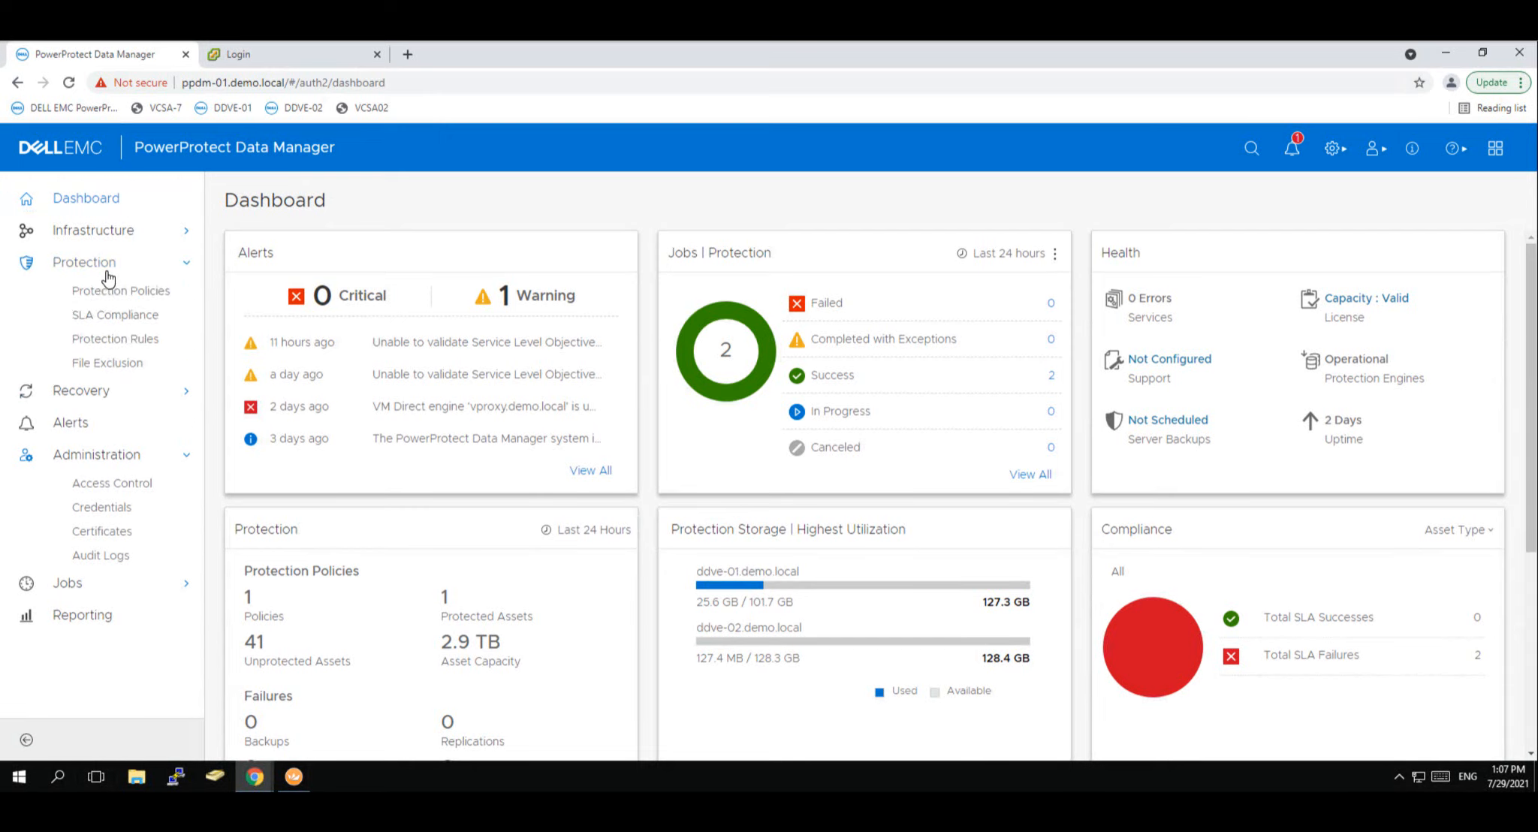
click(109, 297)
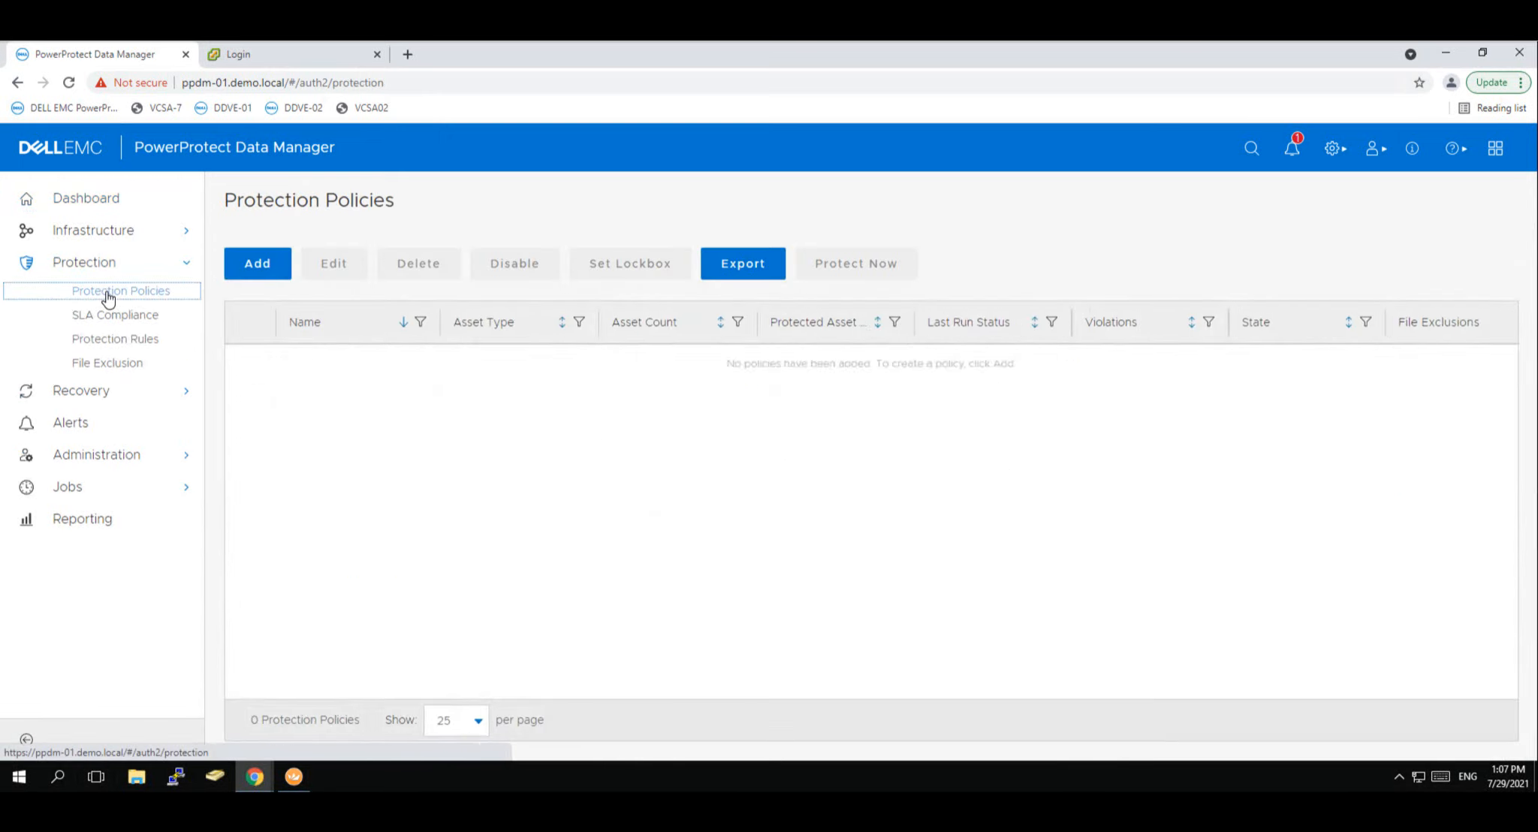
click(252, 269)
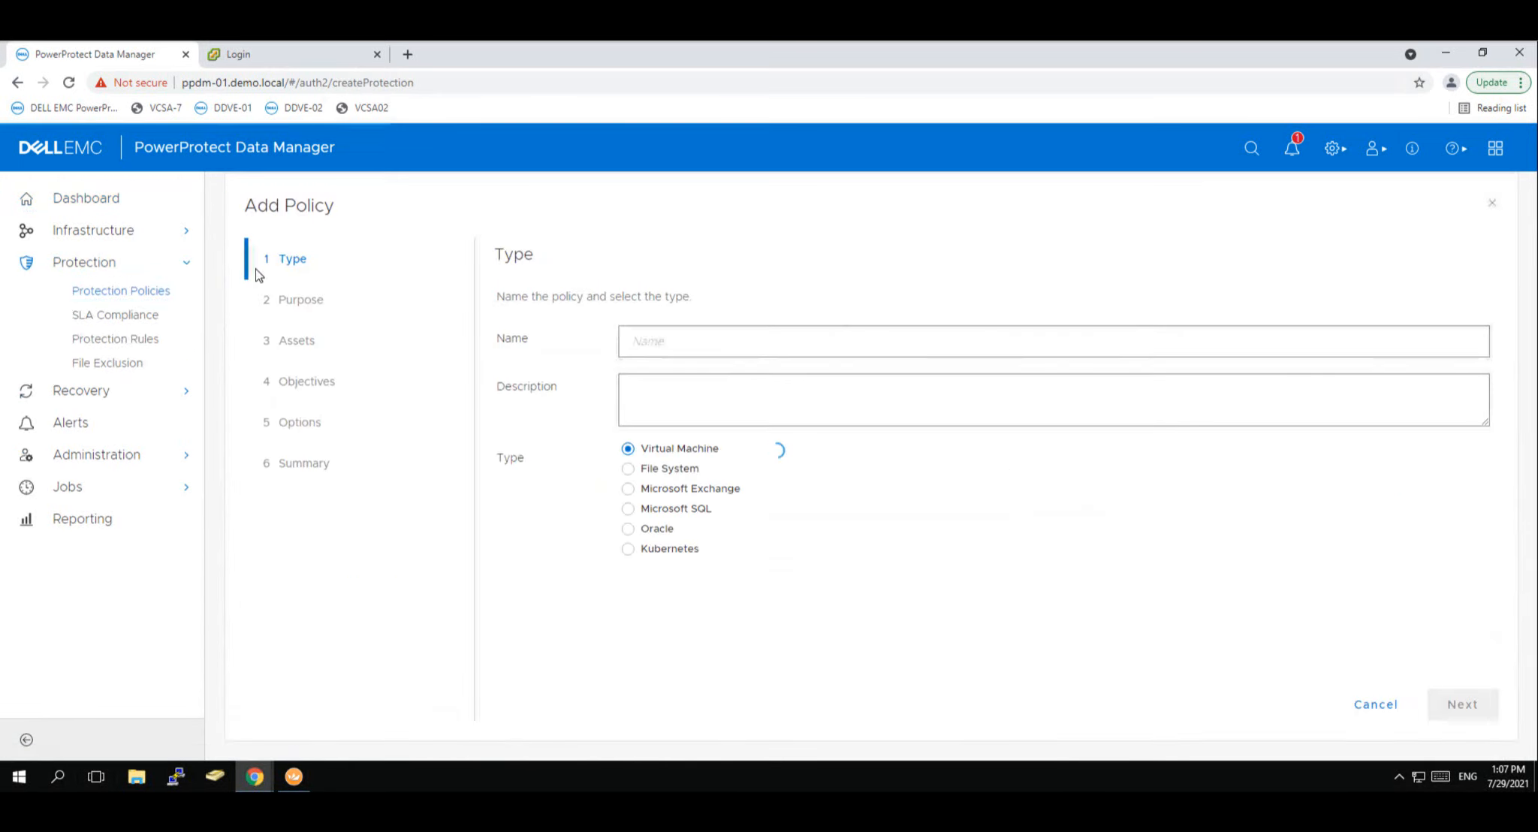
click(652, 342)
text(Ap)
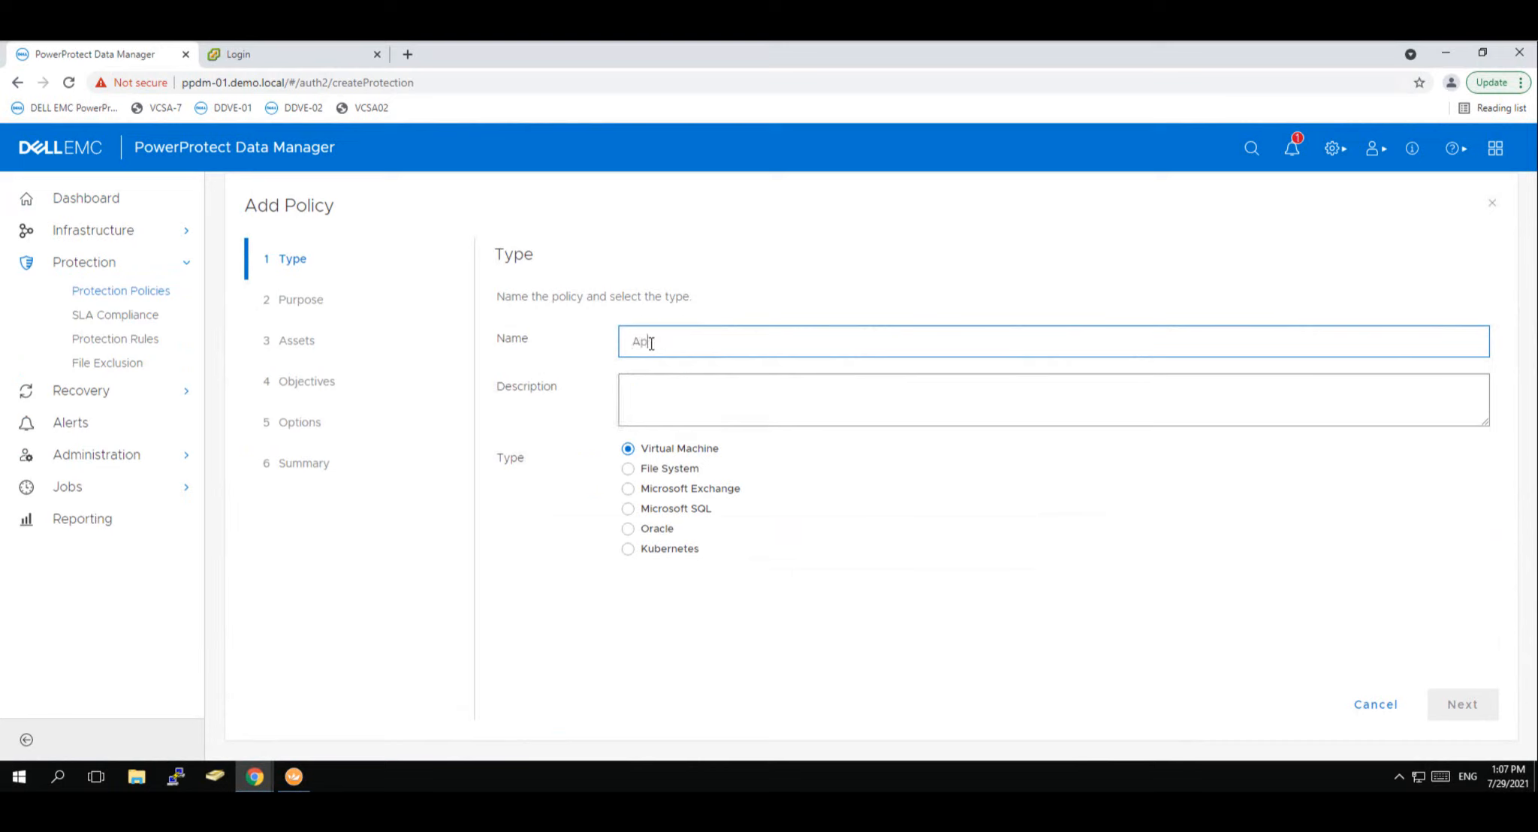
text(p Aware Backup)
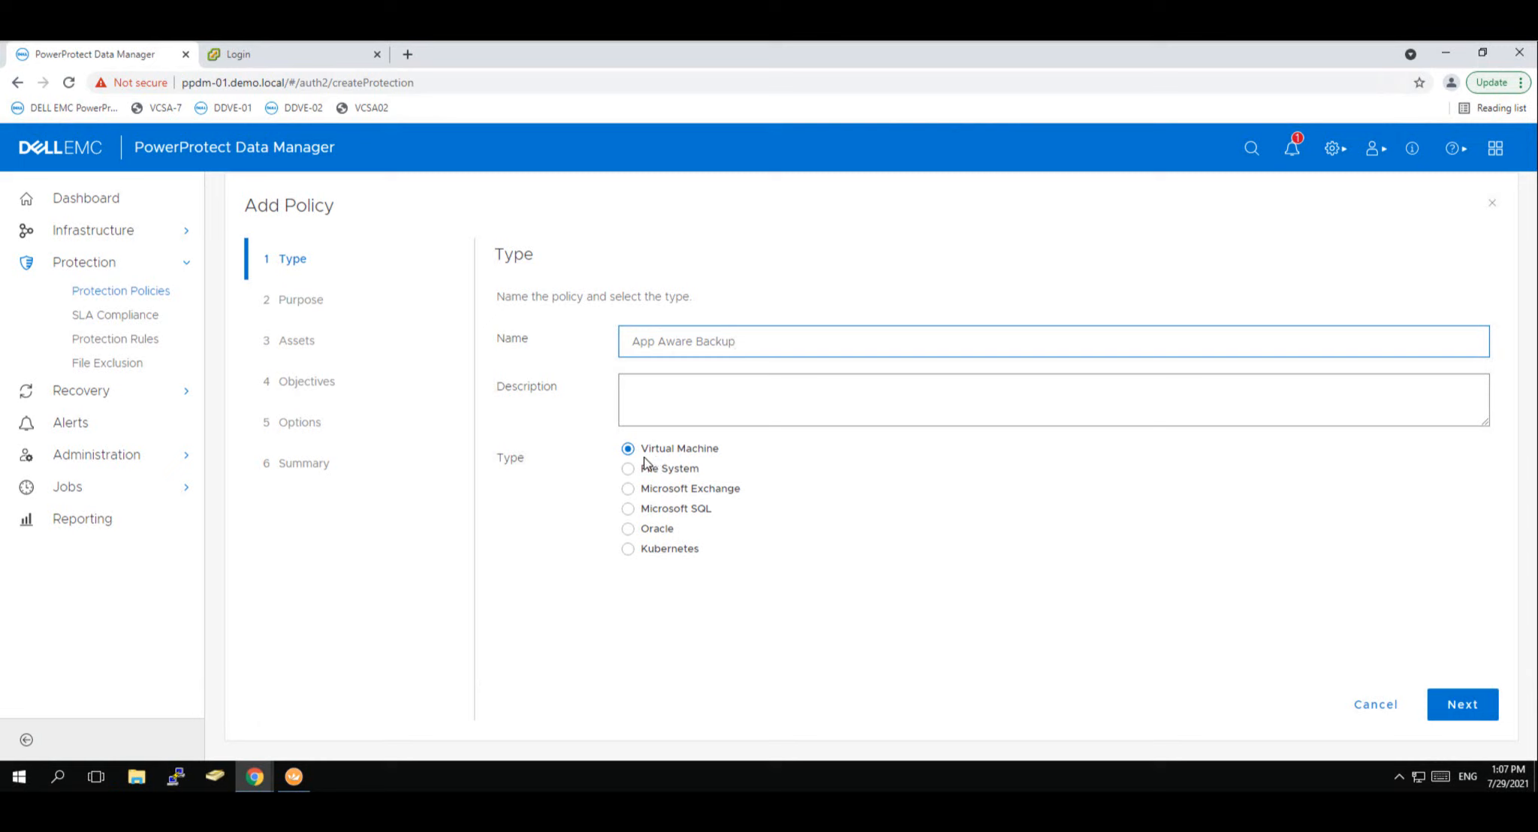
click(1461, 708)
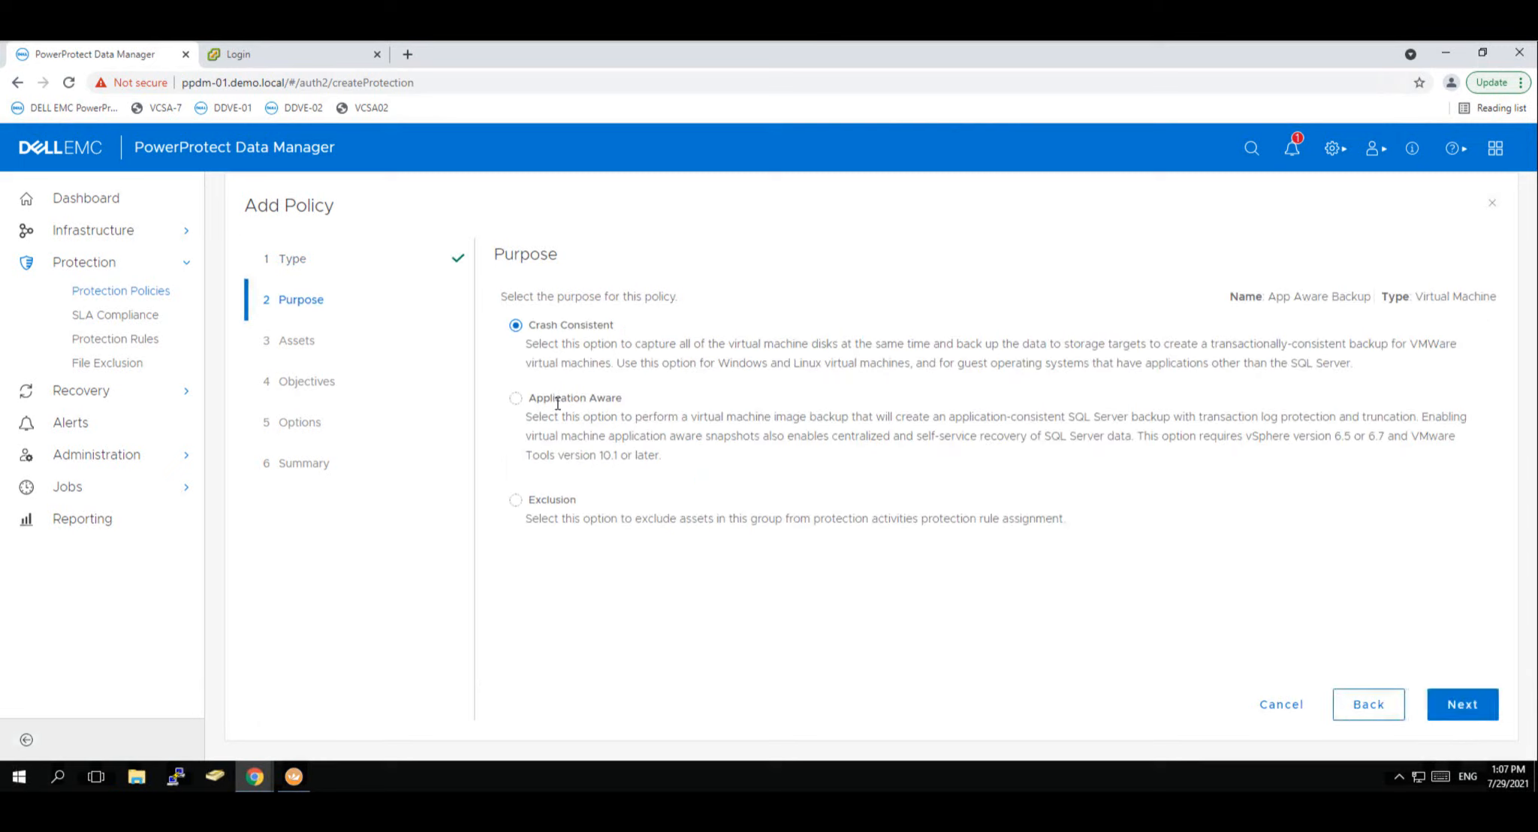
Step: Set the policy's purpose to Application Aware and name its new host credential SQL
click(516, 400)
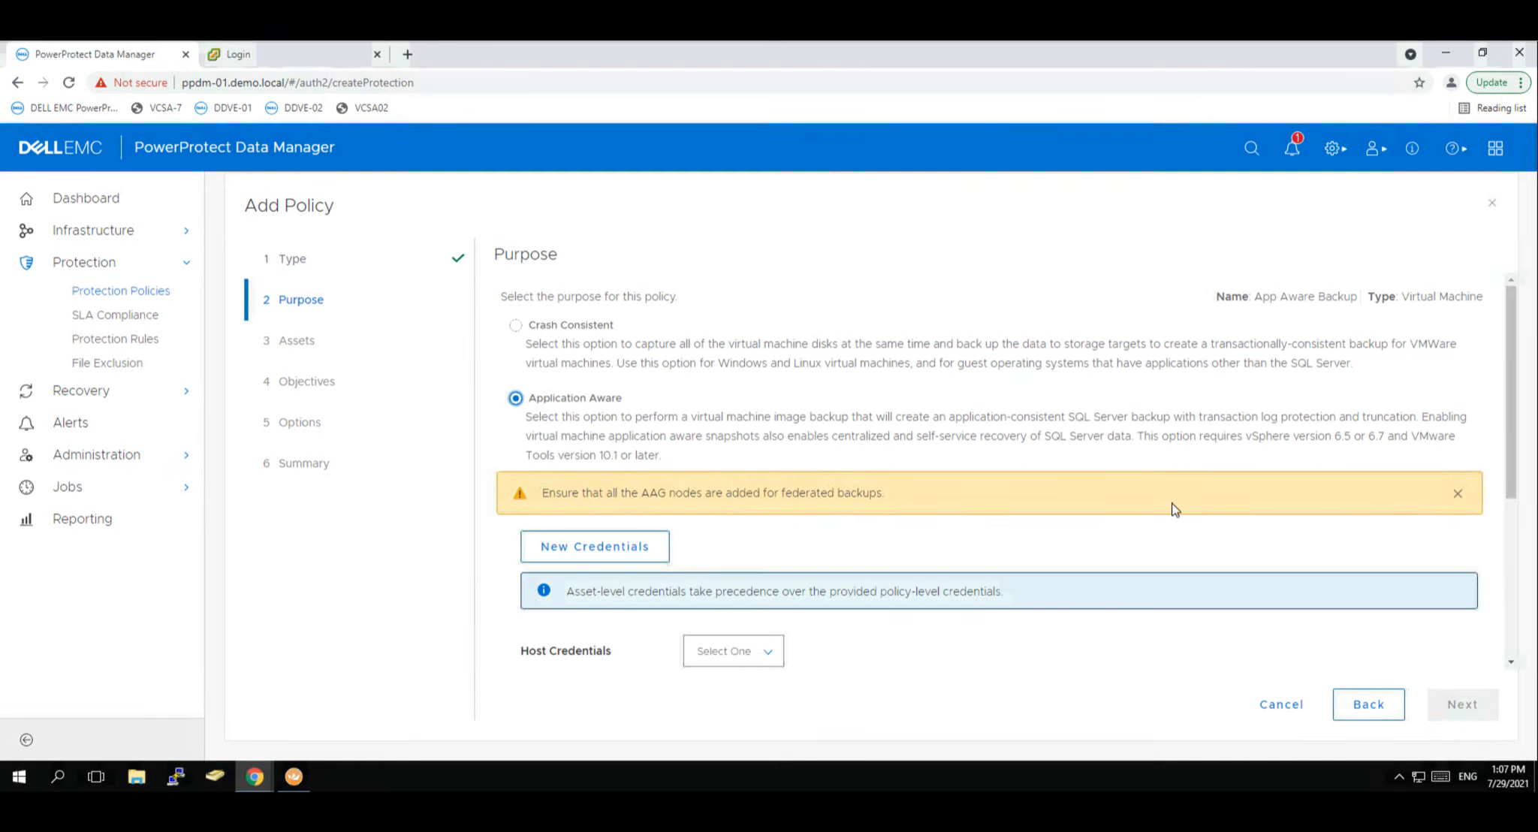
drag(1512, 452, 1513, 481)
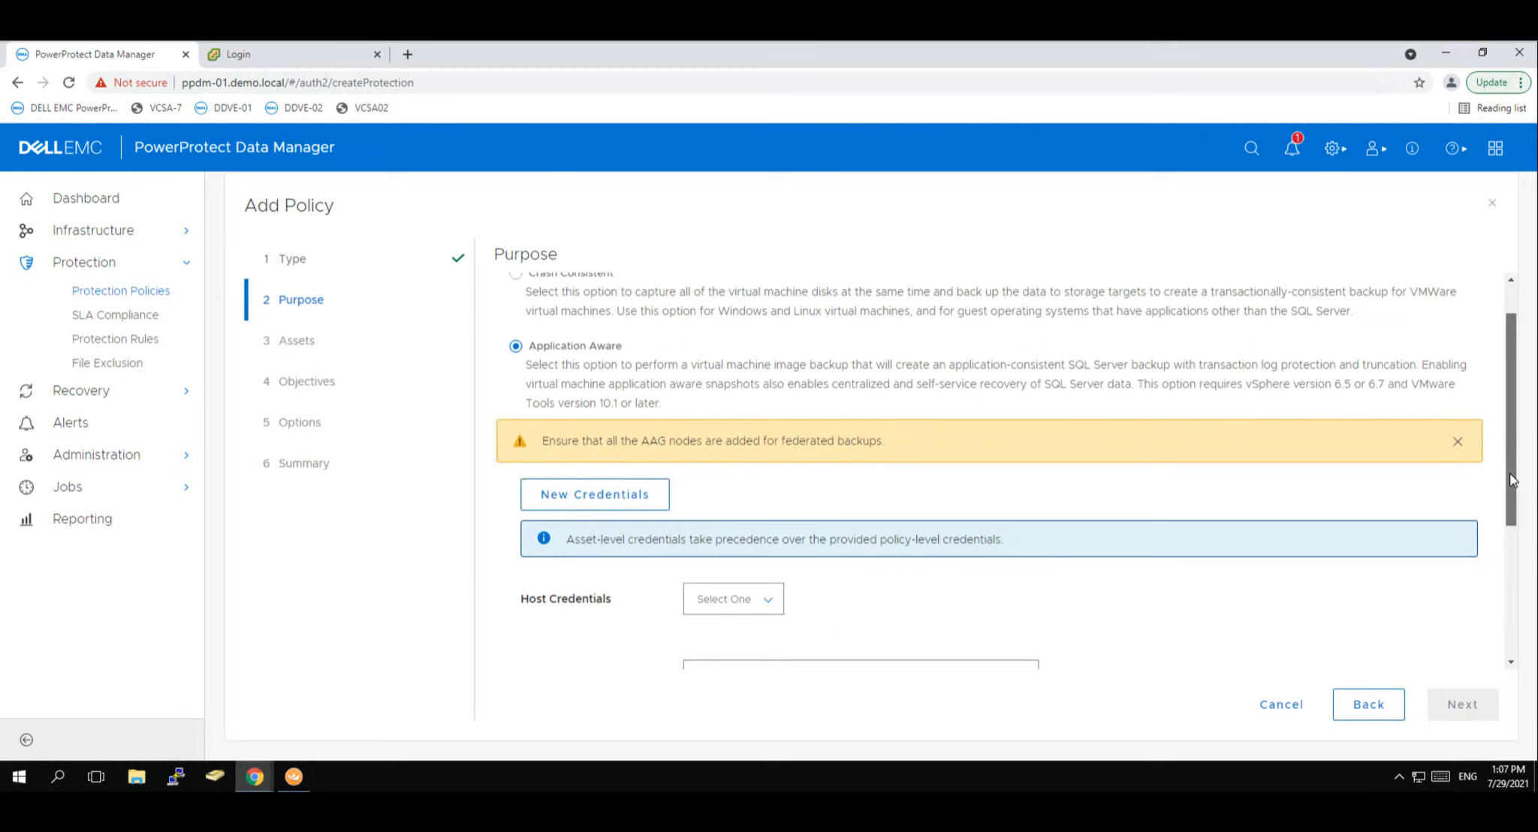
drag(1513, 481, 1519, 522)
click(767, 521)
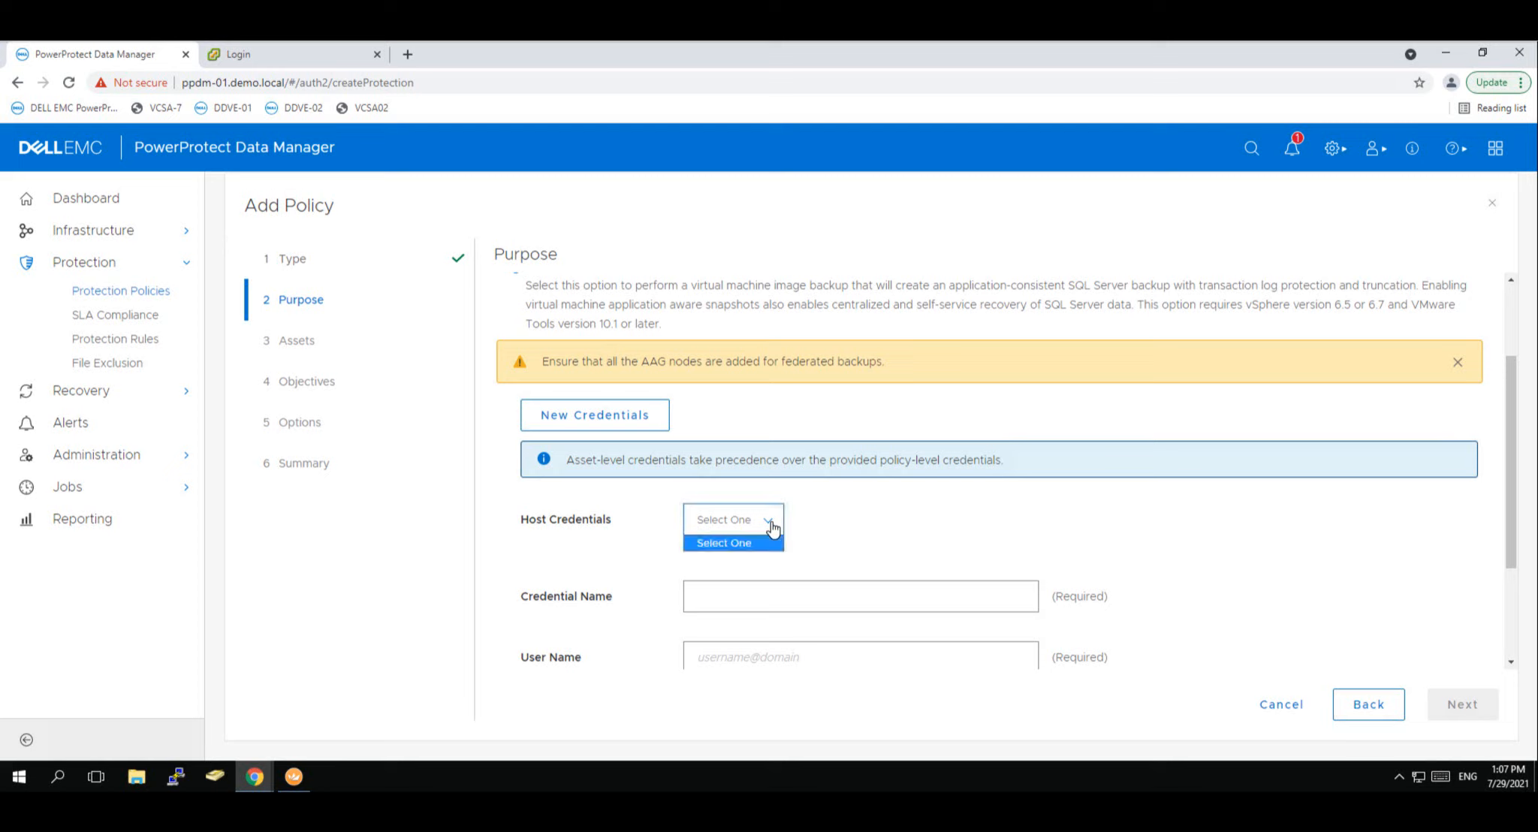
click(733, 594)
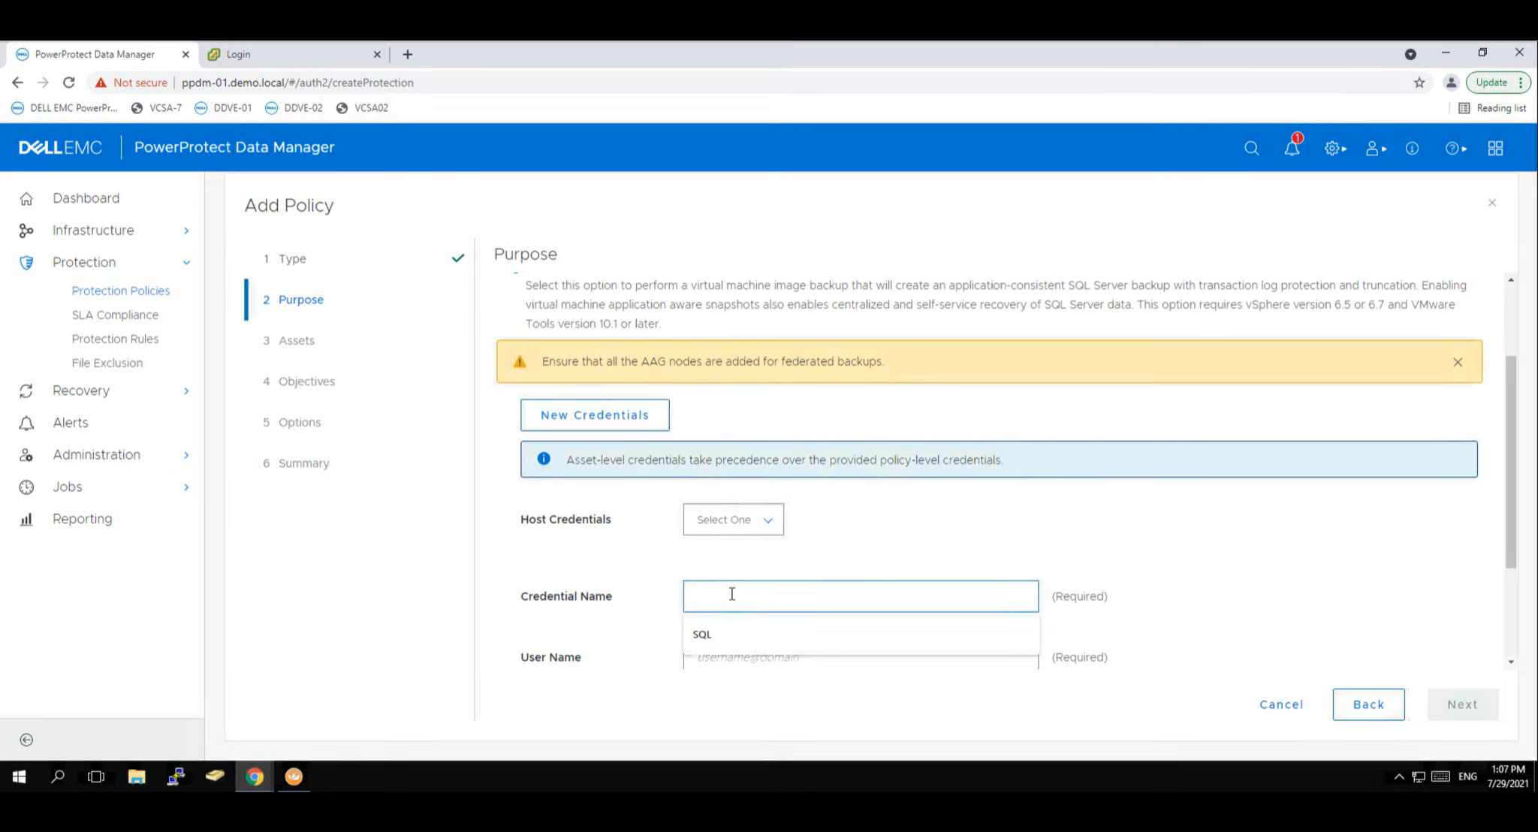
click(705, 637)
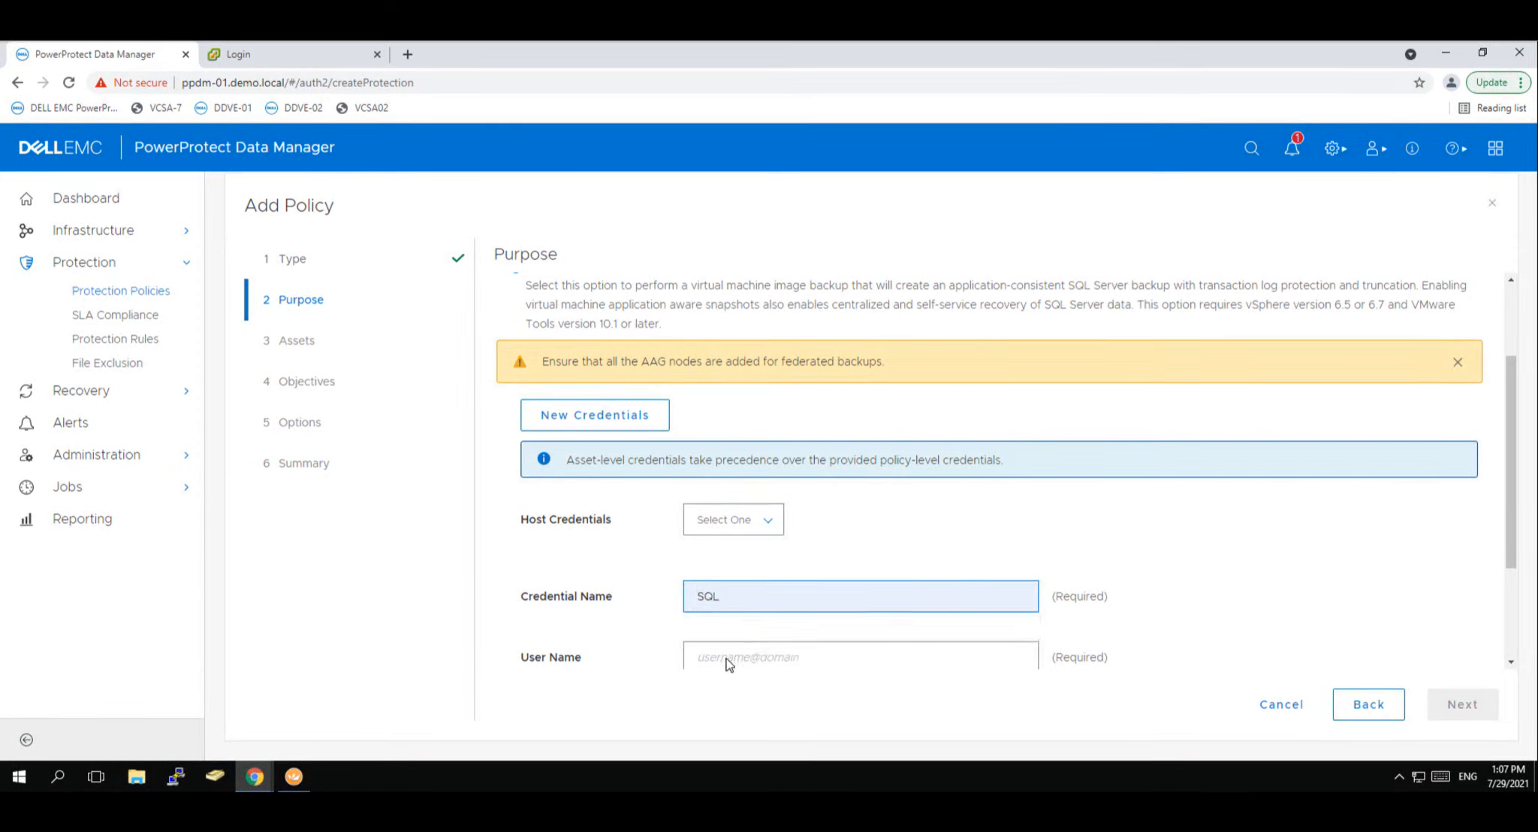
Step: Fill in the SQL host credential's user name and password, save it, and continue to the policy's asset selection
click(727, 659)
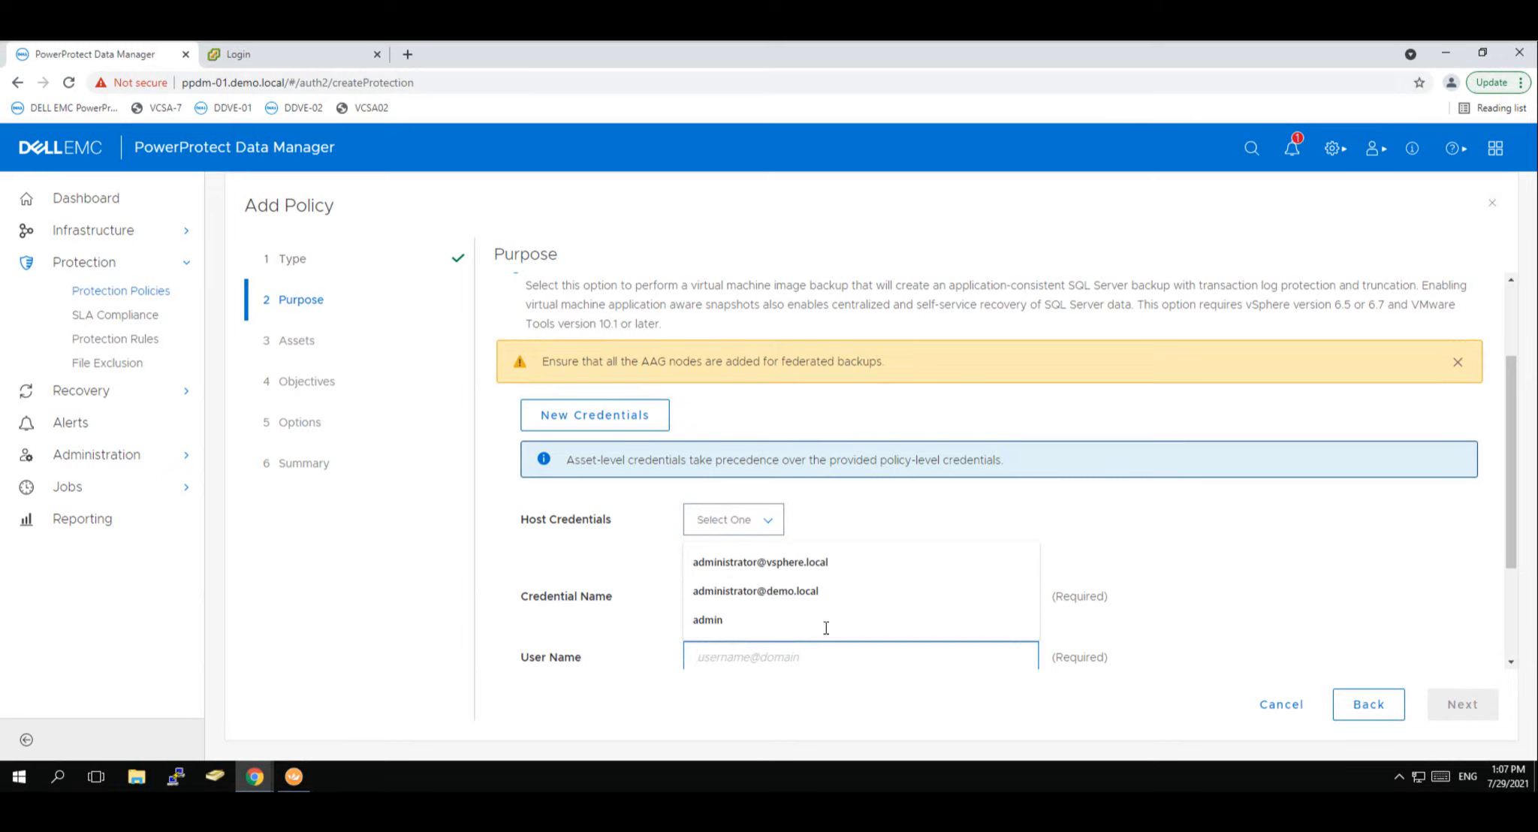
drag(1512, 552, 1512, 580)
click(795, 608)
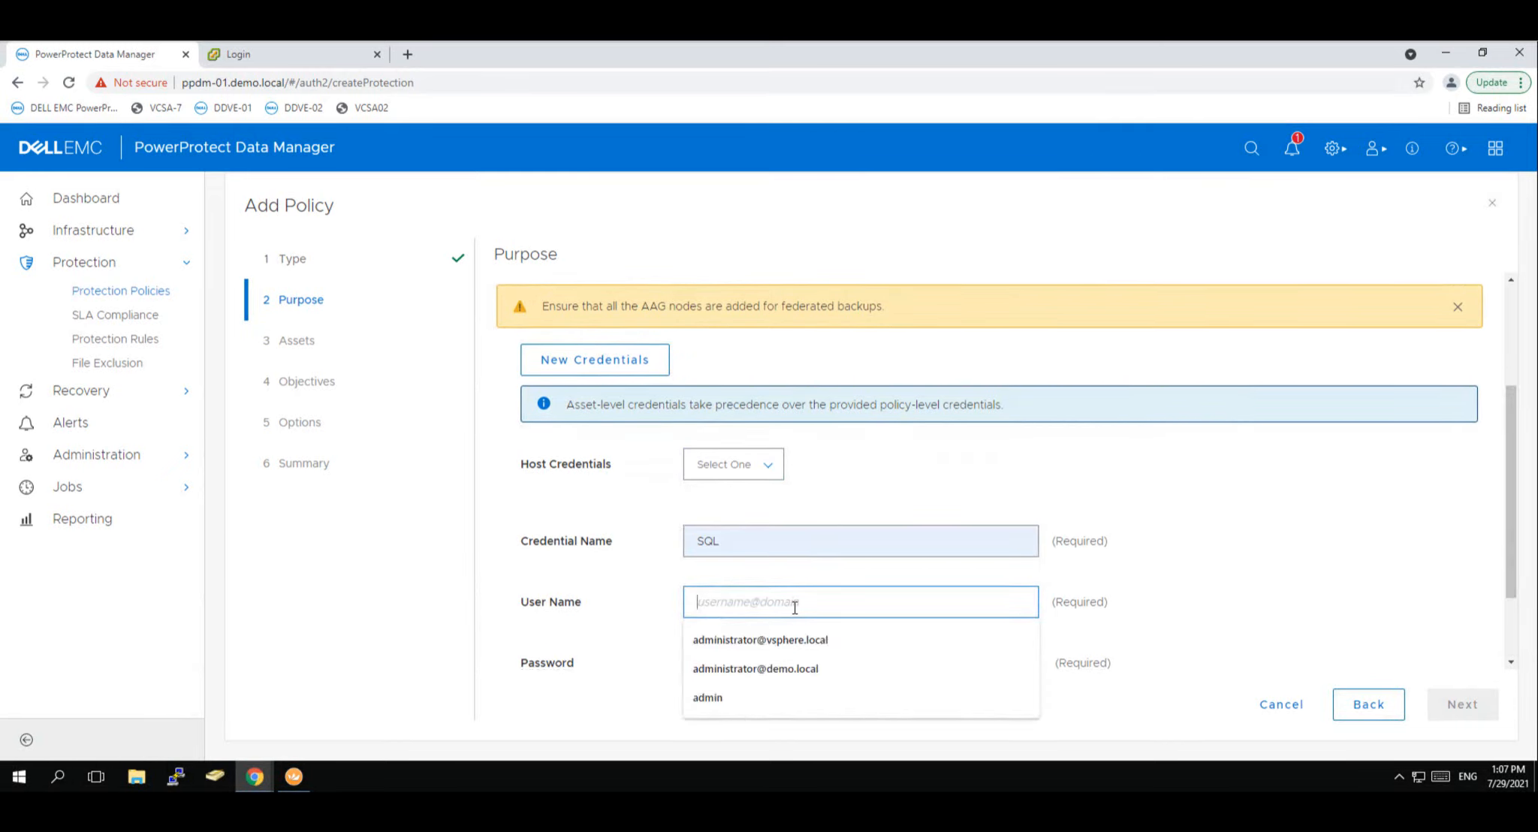
click(706, 668)
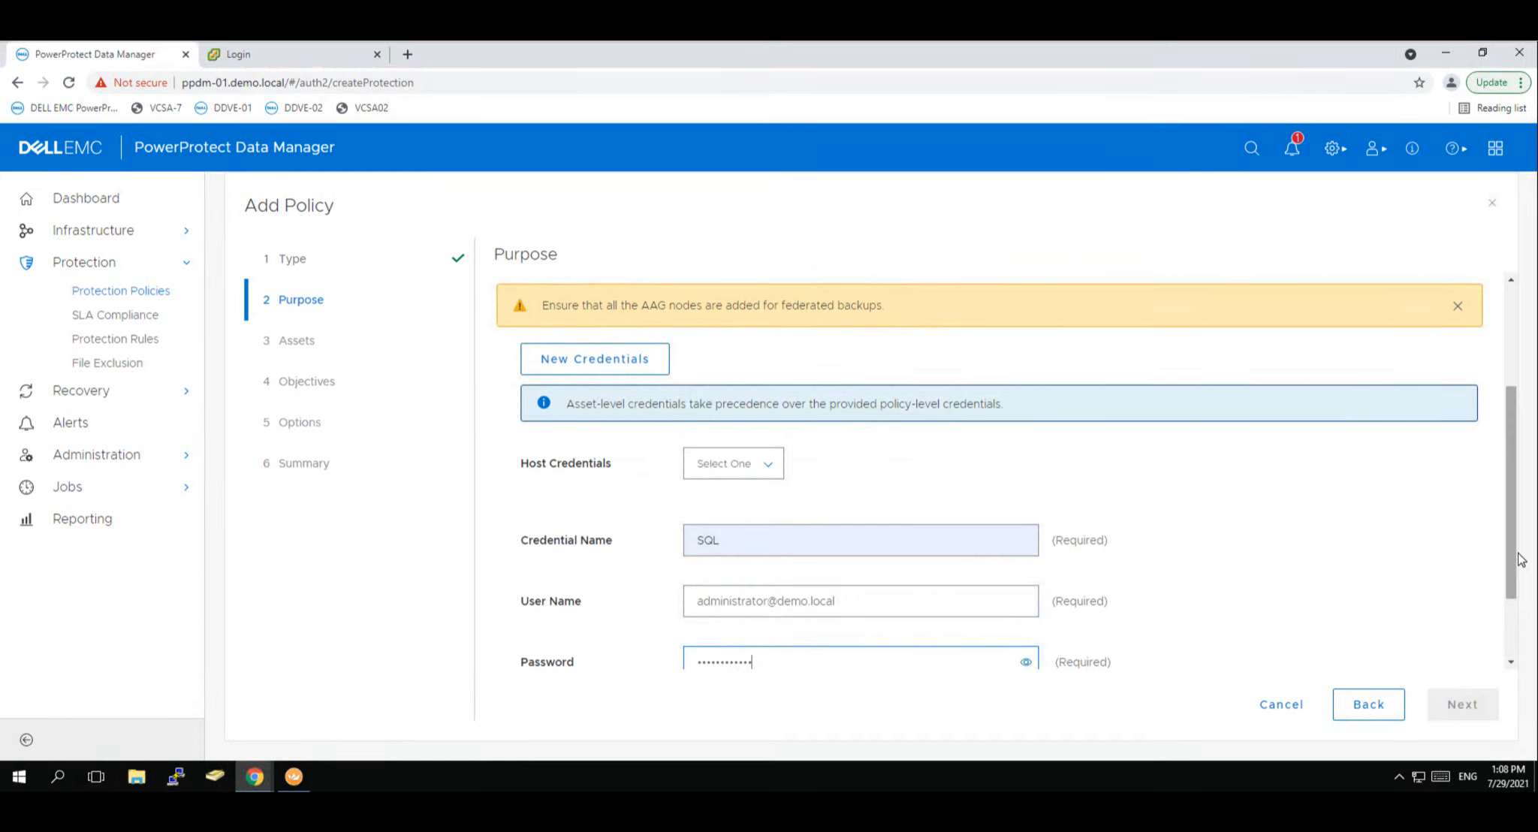
drag(1513, 560, 1513, 621)
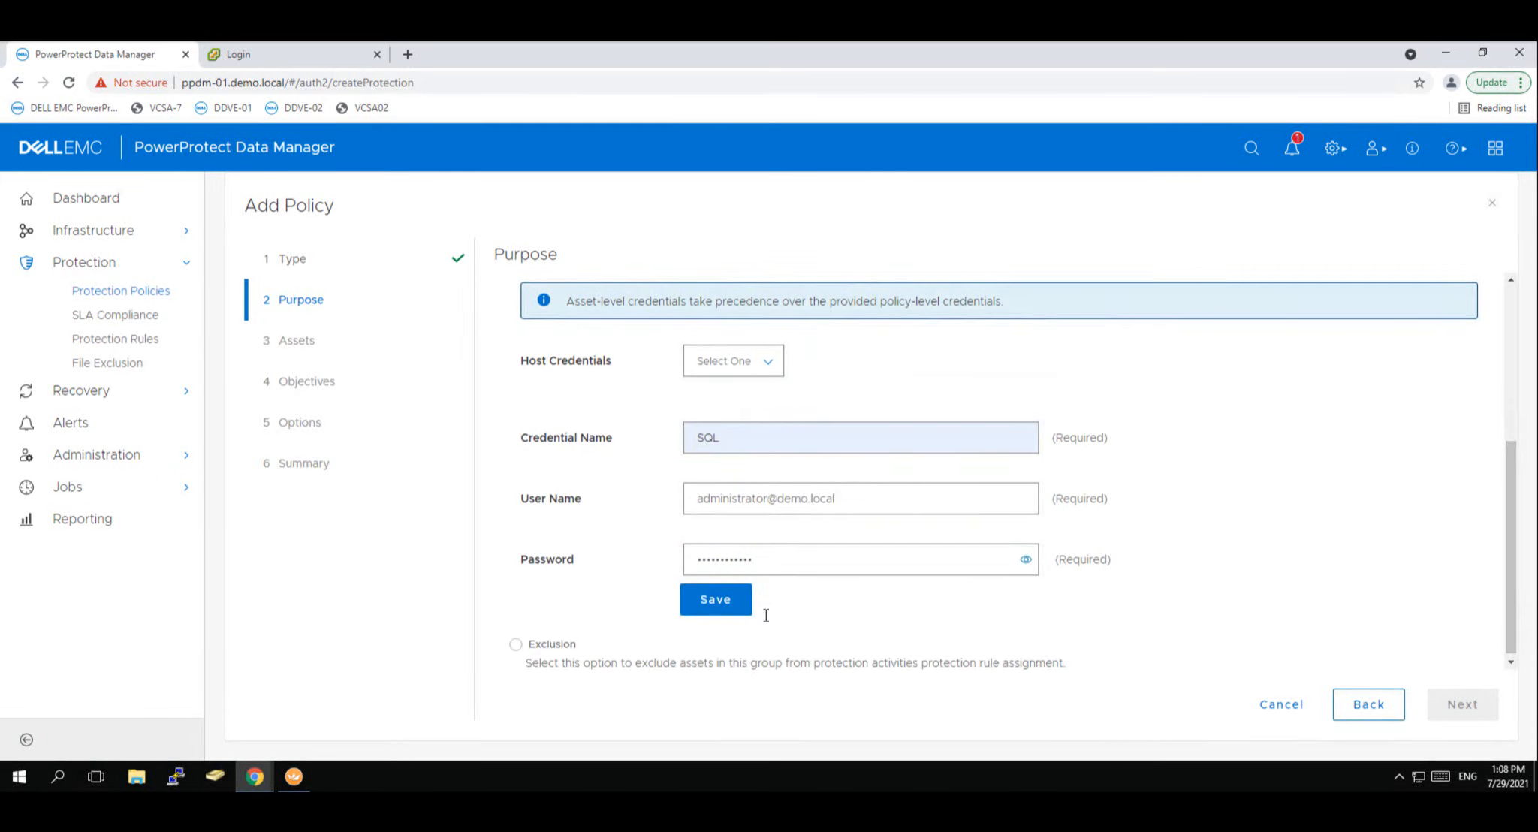
click(726, 602)
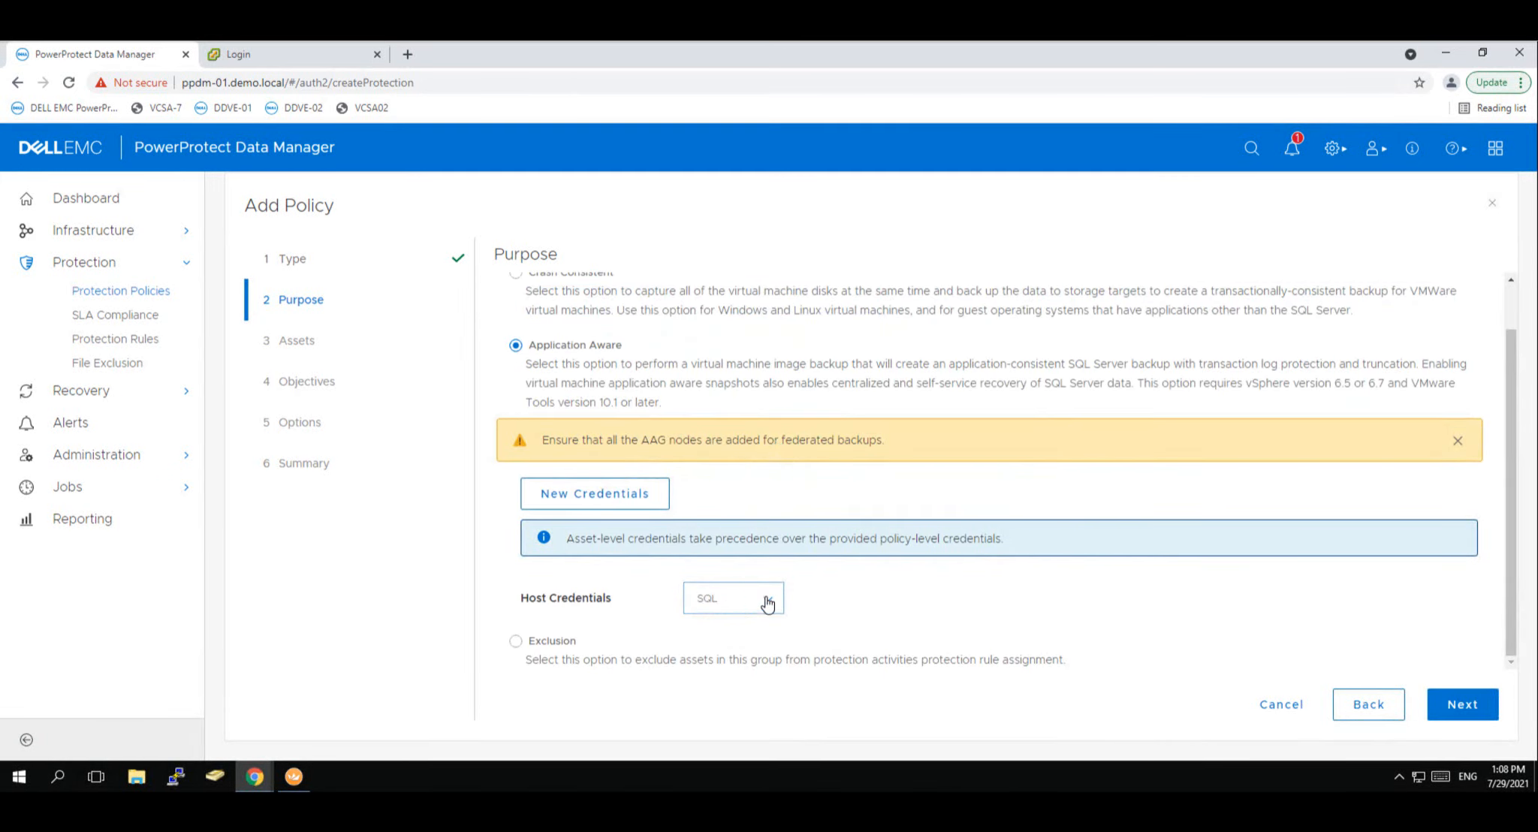
click(1458, 708)
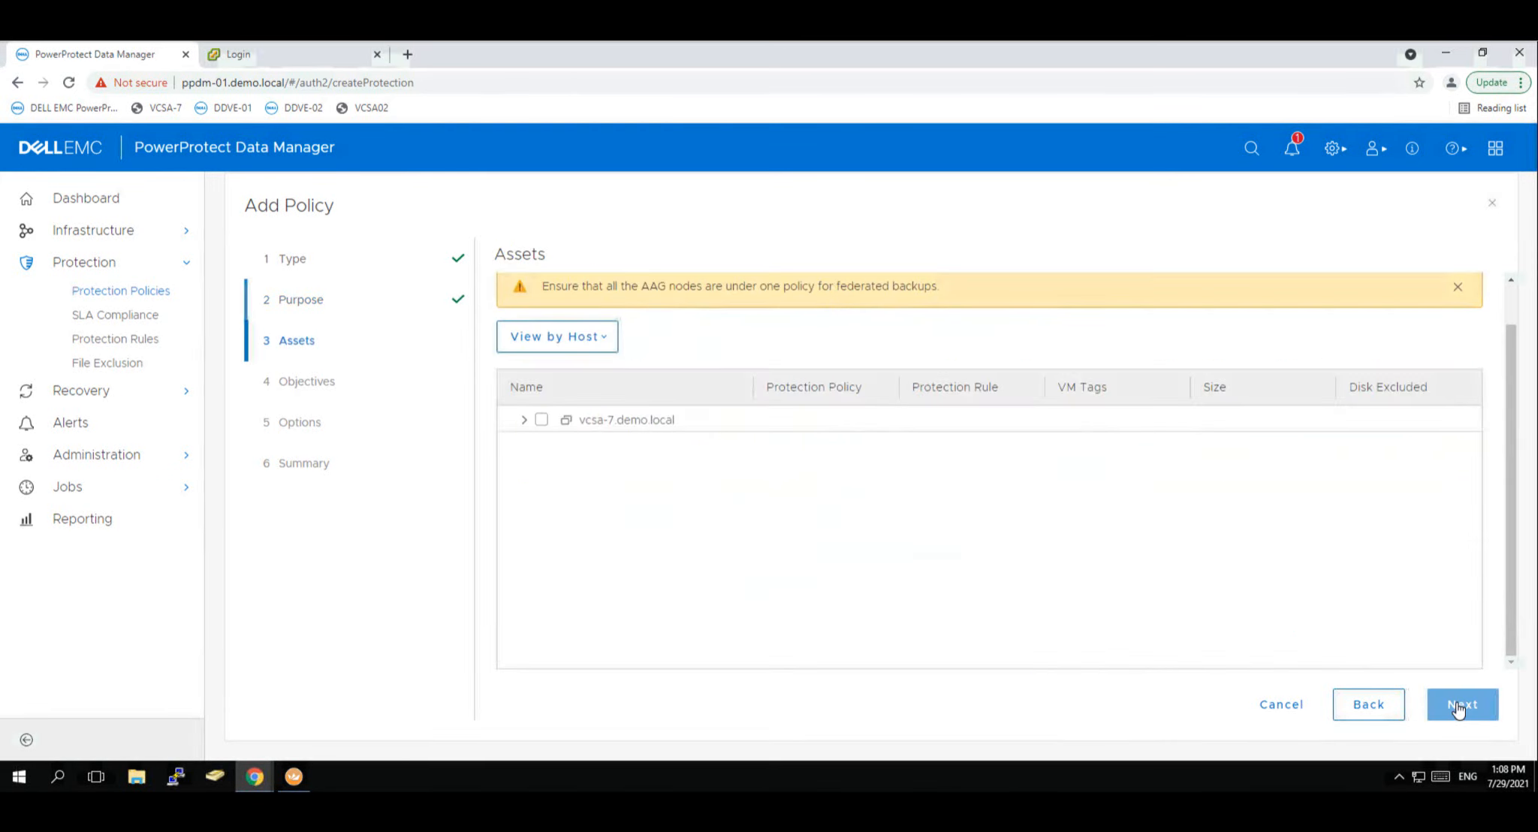
Step: Include the SQL-03 virtual machine from the PowerProtect cluster in the policy and continue to the objectives
click(524, 421)
click(542, 449)
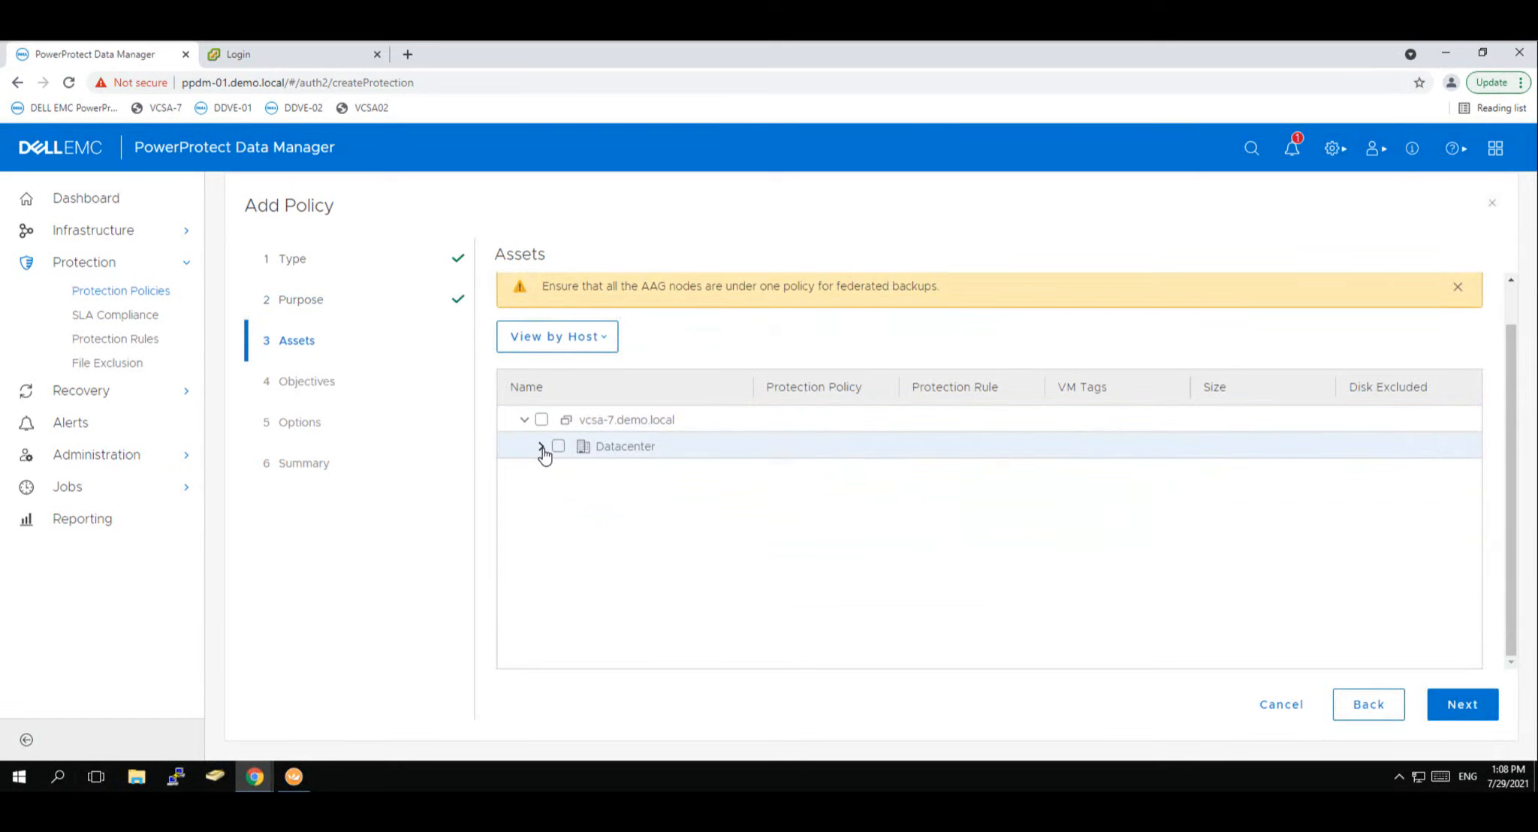
click(558, 472)
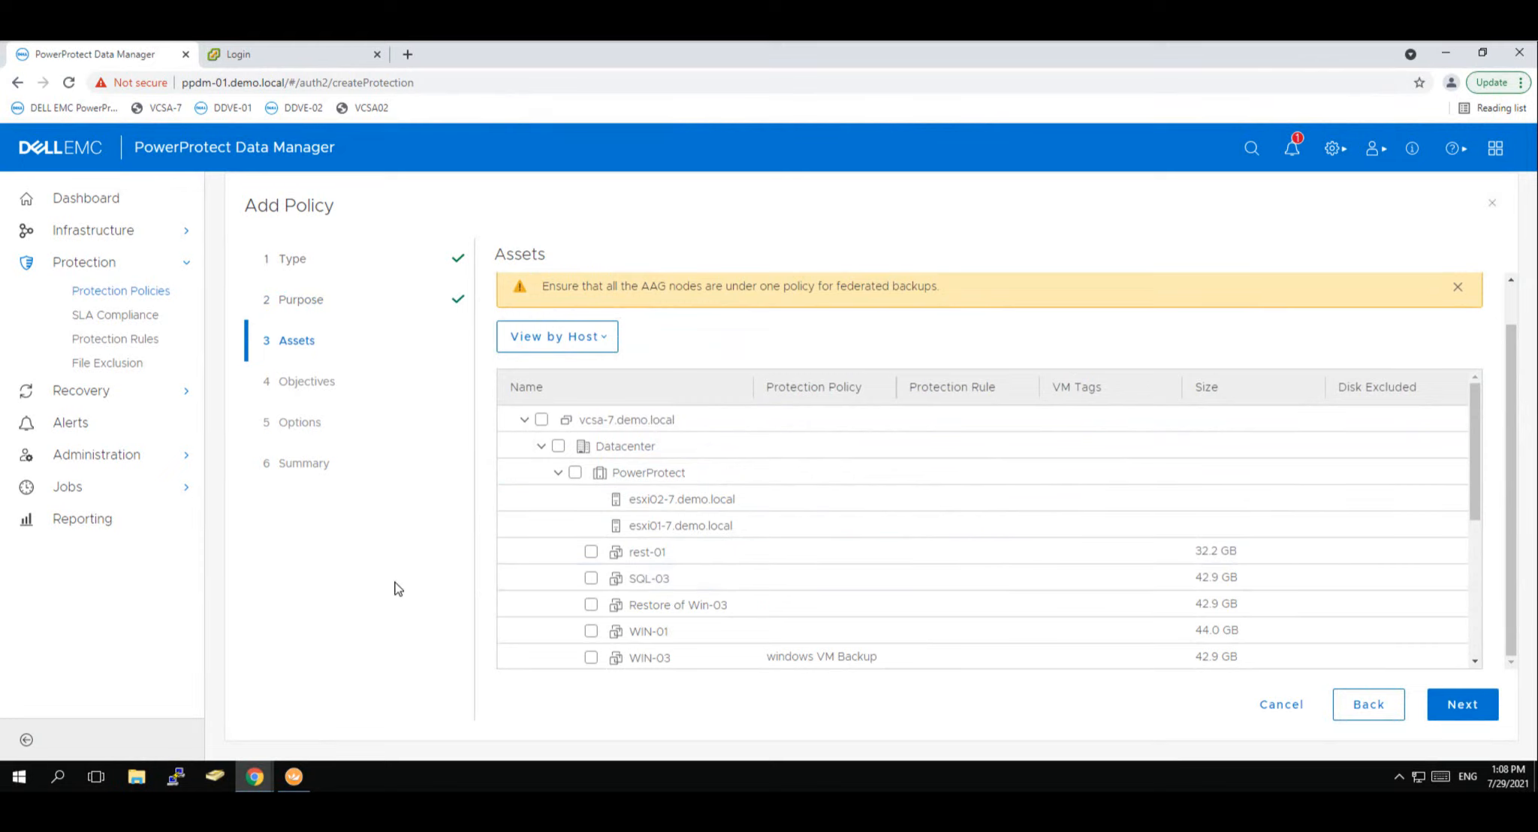
click(590, 580)
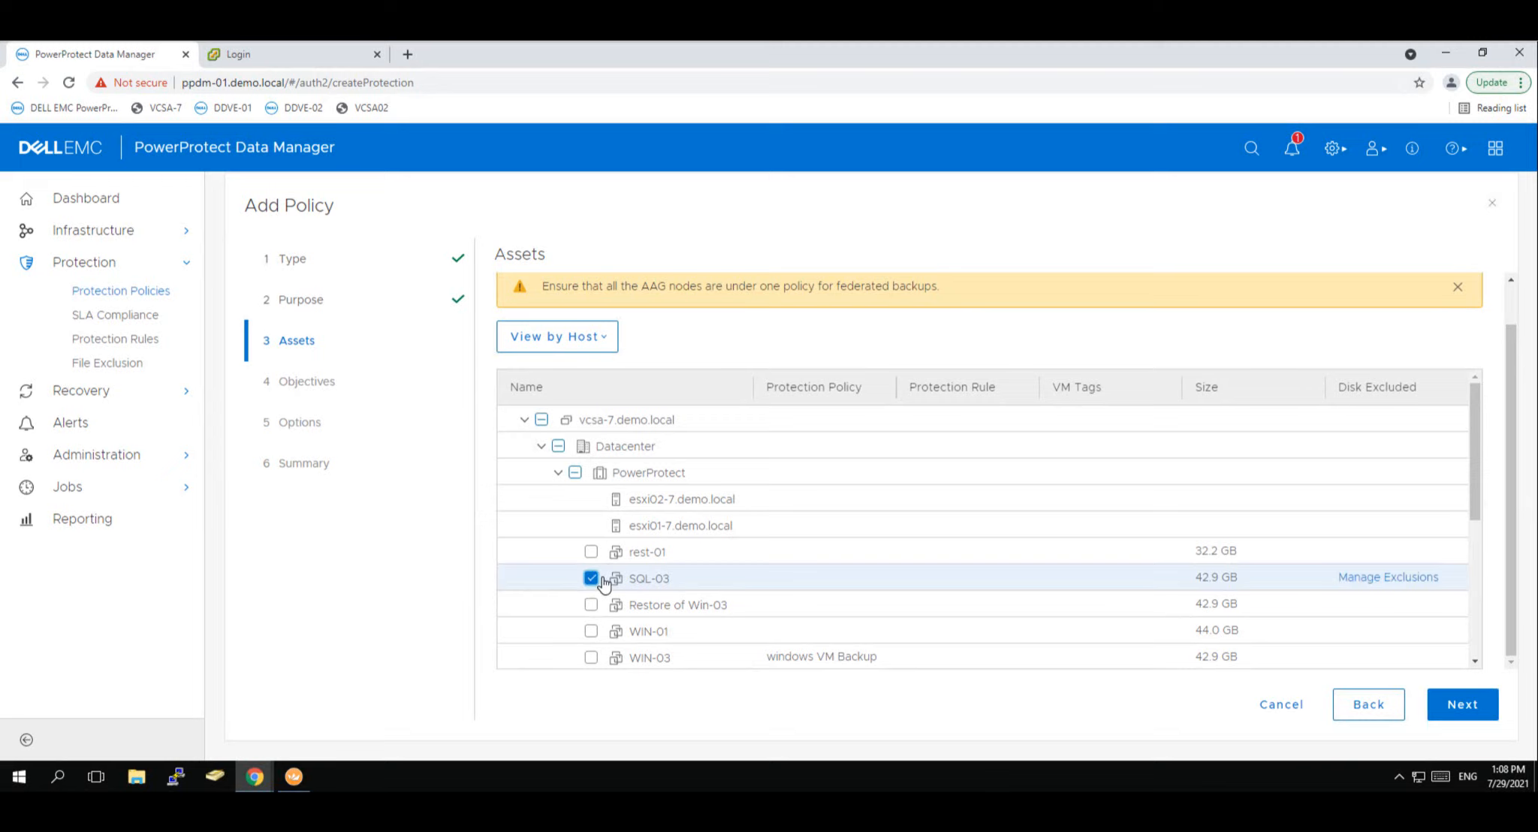
click(1463, 705)
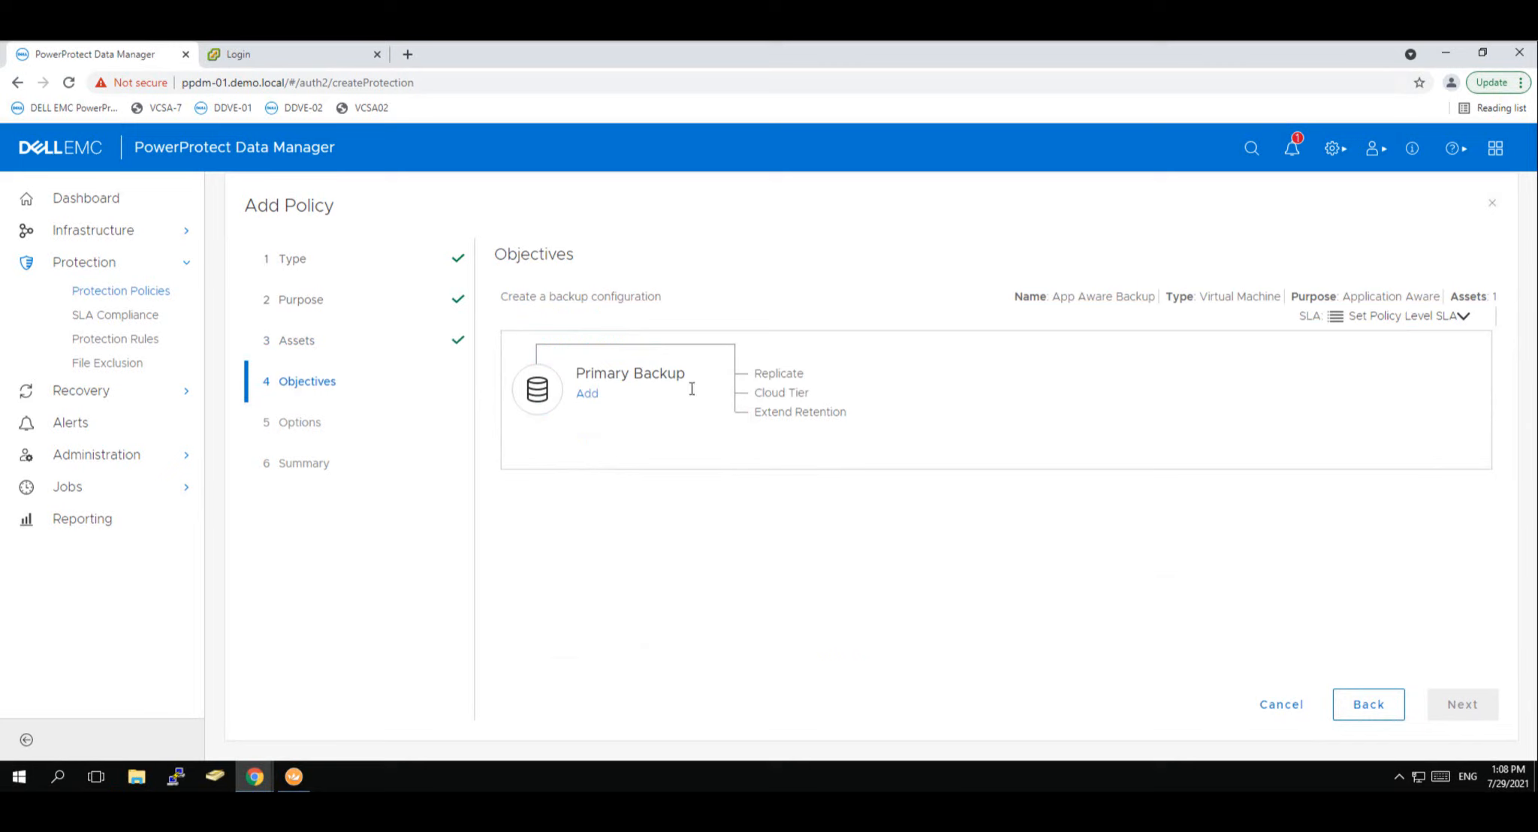
Step: Add a primary backup objective and schedule its synthetic full backup every day with 7 days of retention
click(587, 394)
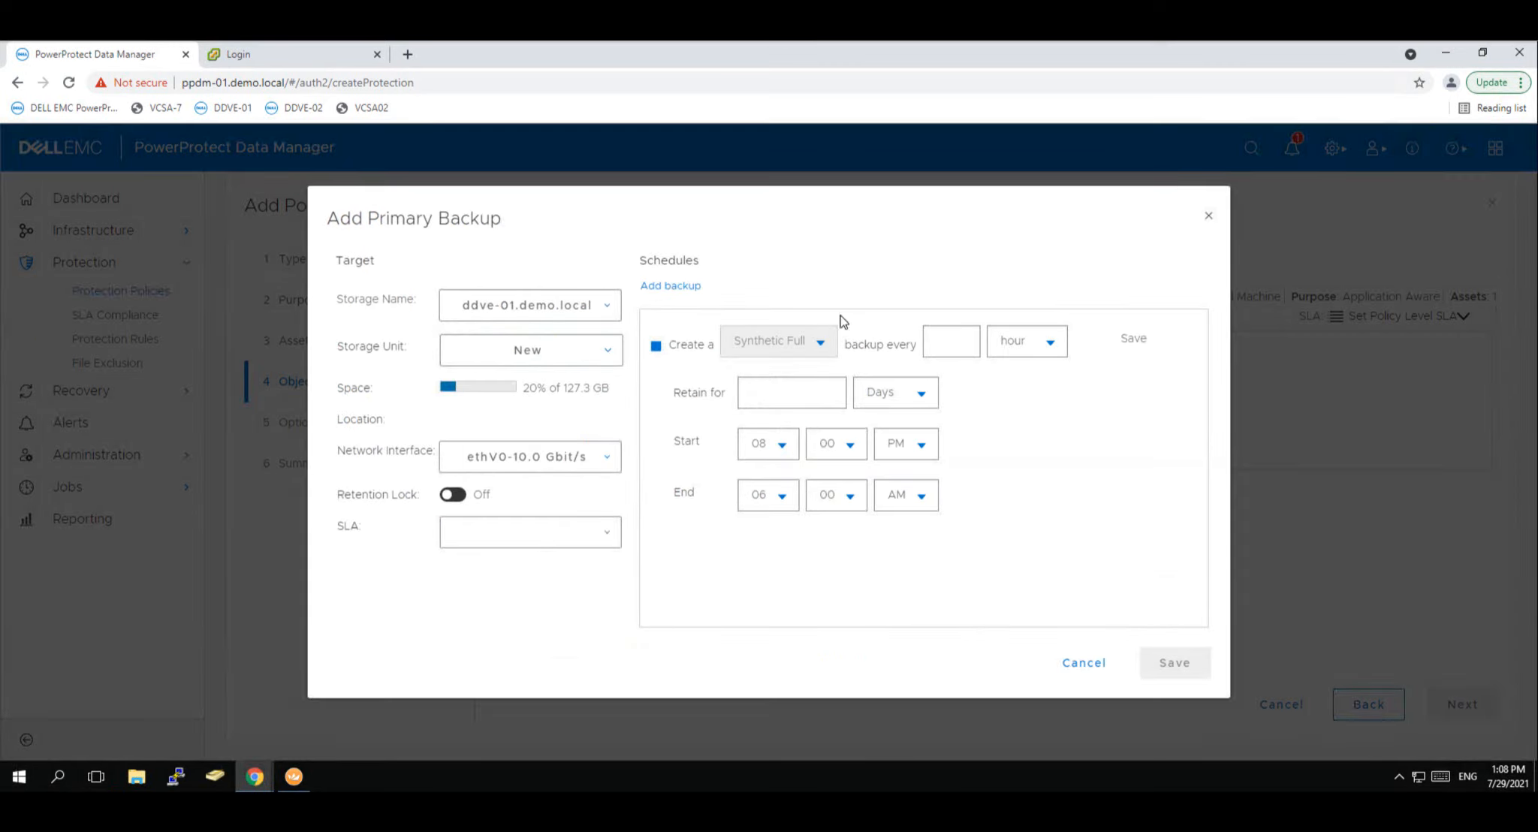
click(963, 338)
click(1025, 342)
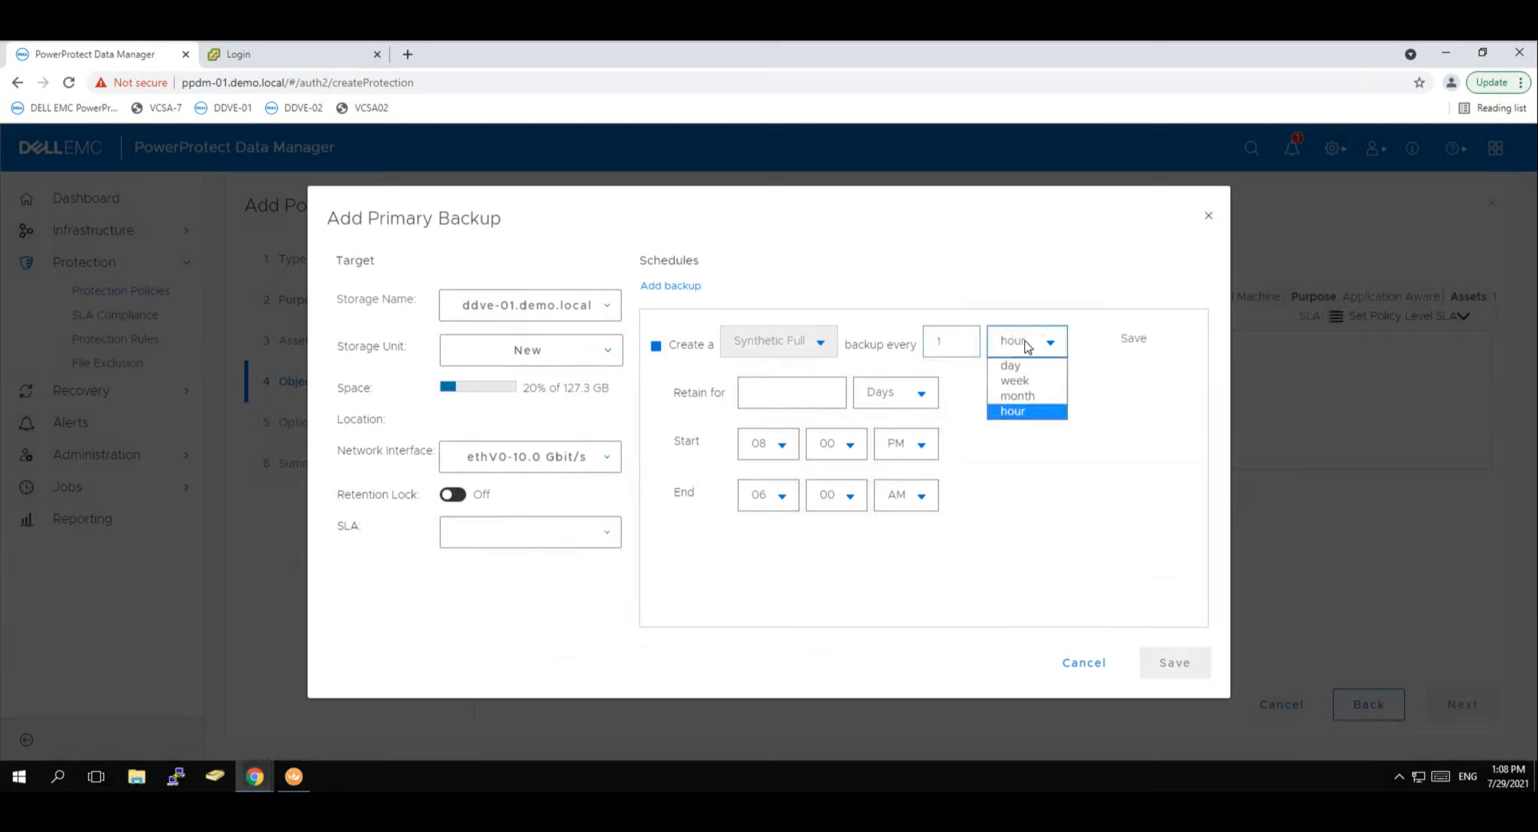
click(1011, 365)
click(793, 395)
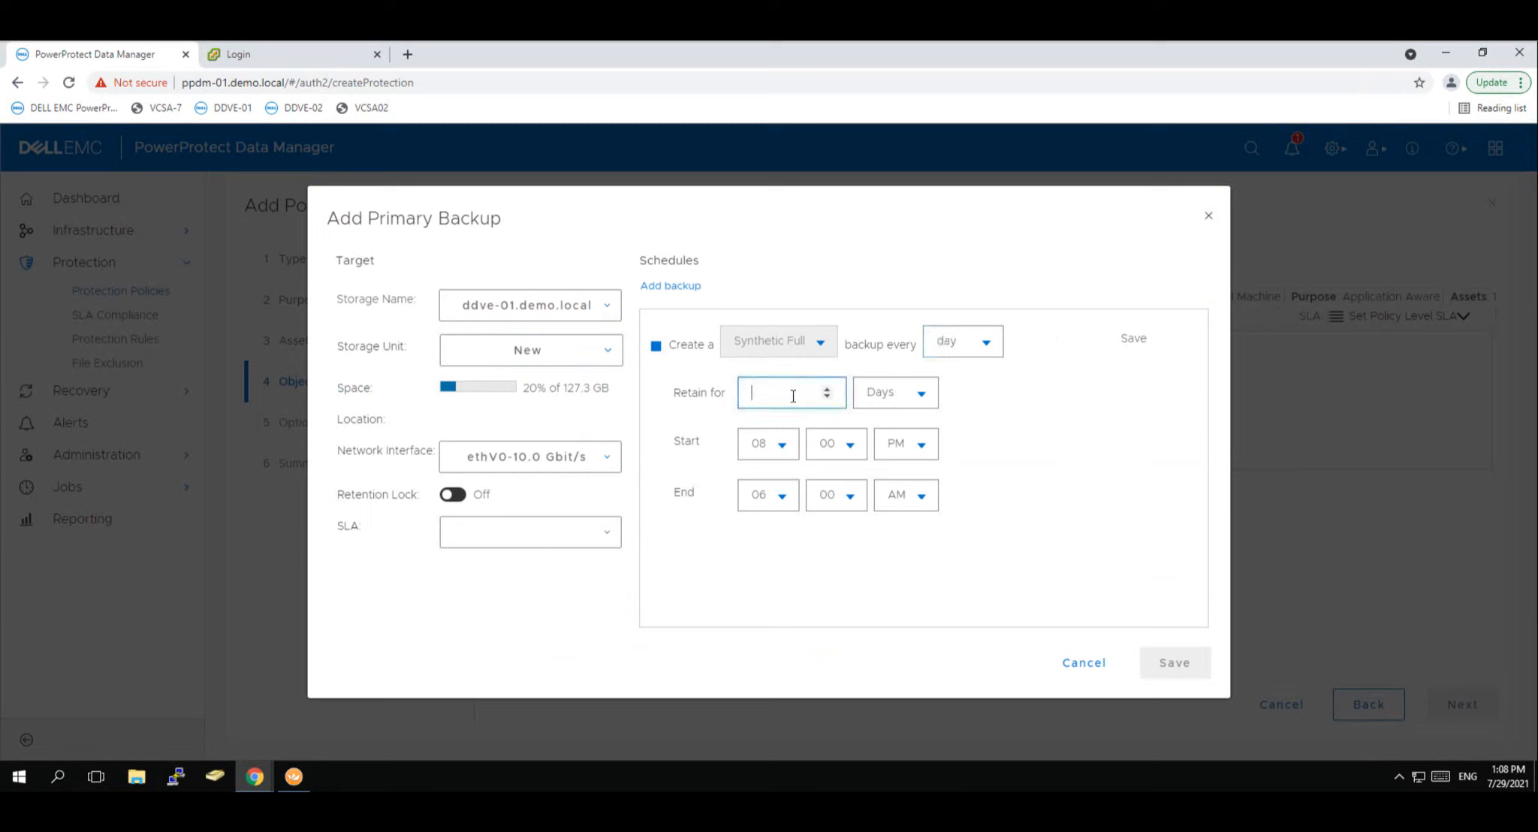
text(7)
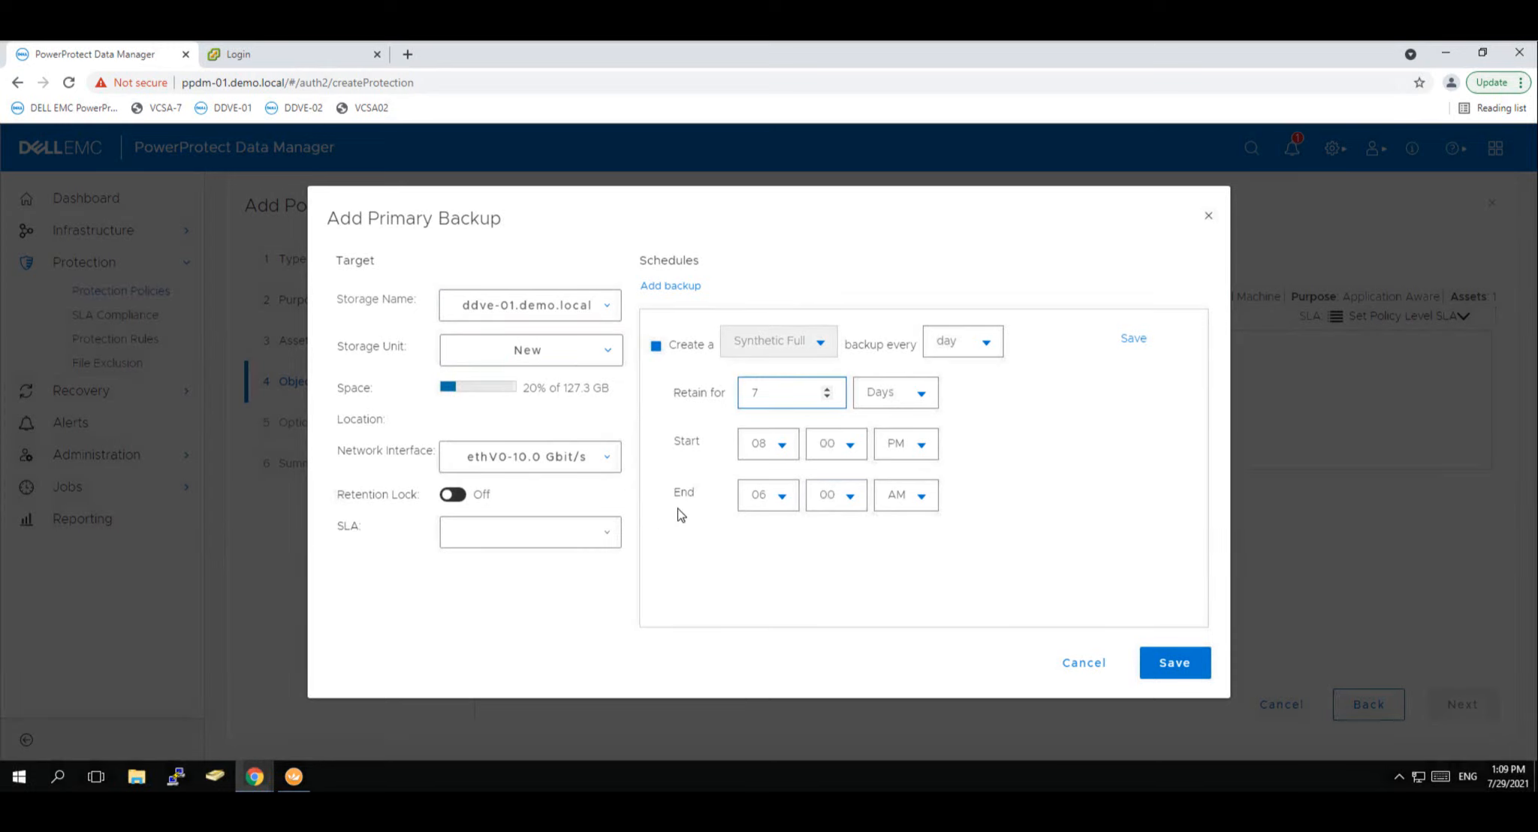
Step: Save the primary backup objective, keep the policy optimized for Performance, and finish creating the App Aware Backup policy
click(1175, 663)
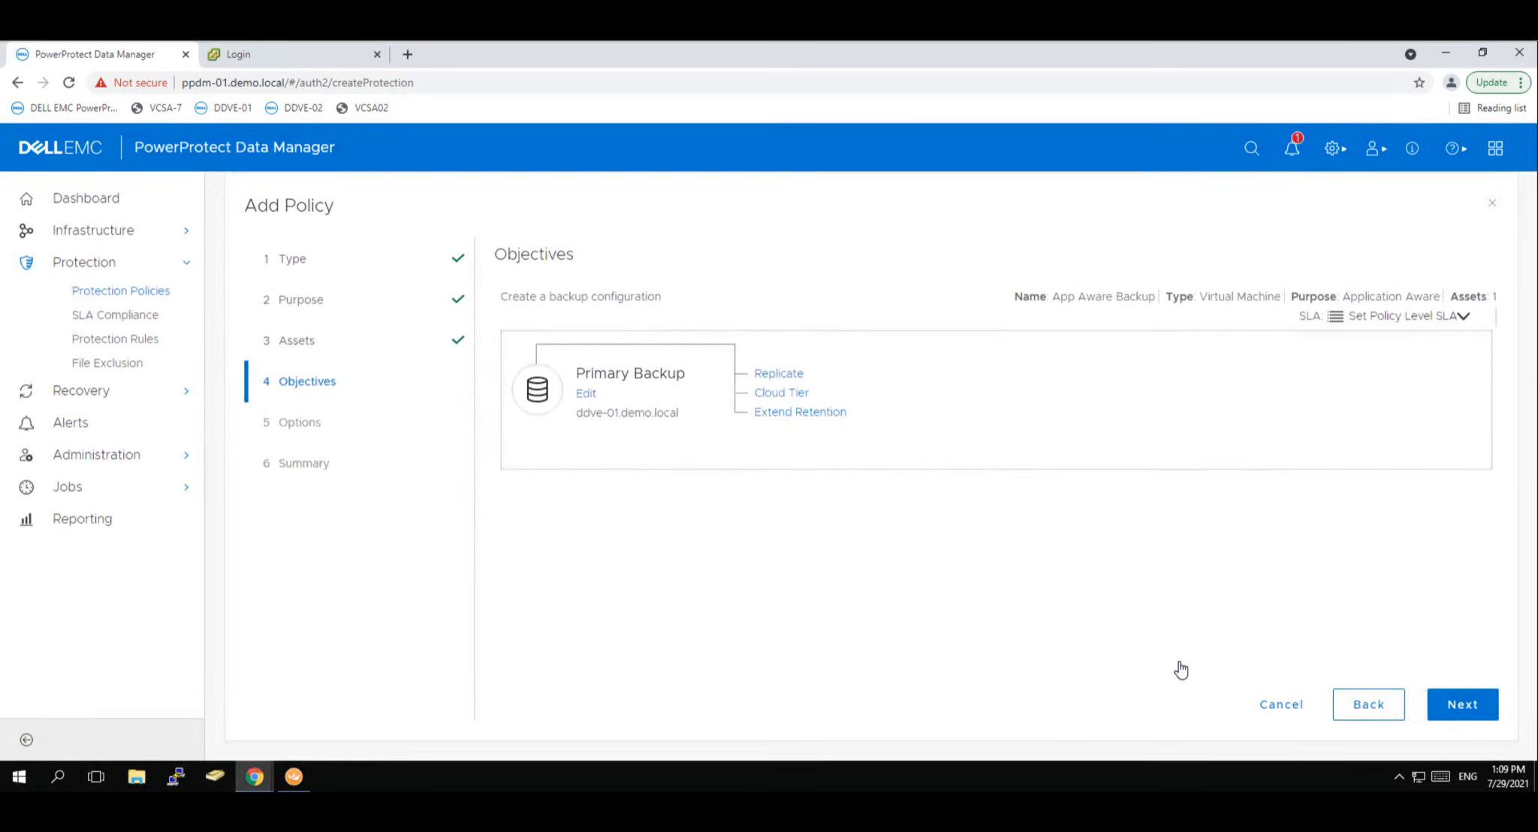
click(1478, 709)
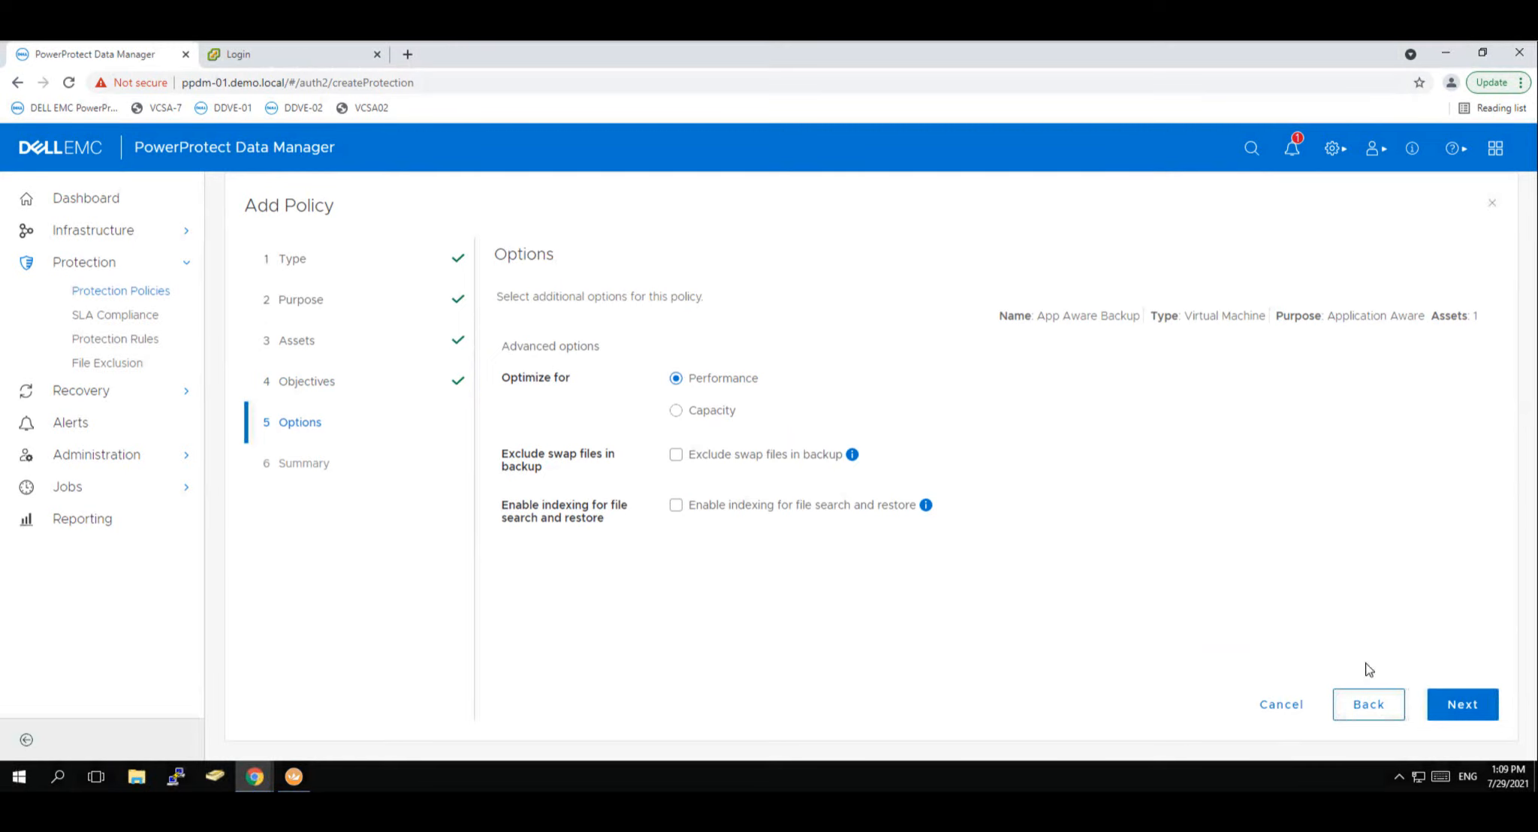
click(1471, 712)
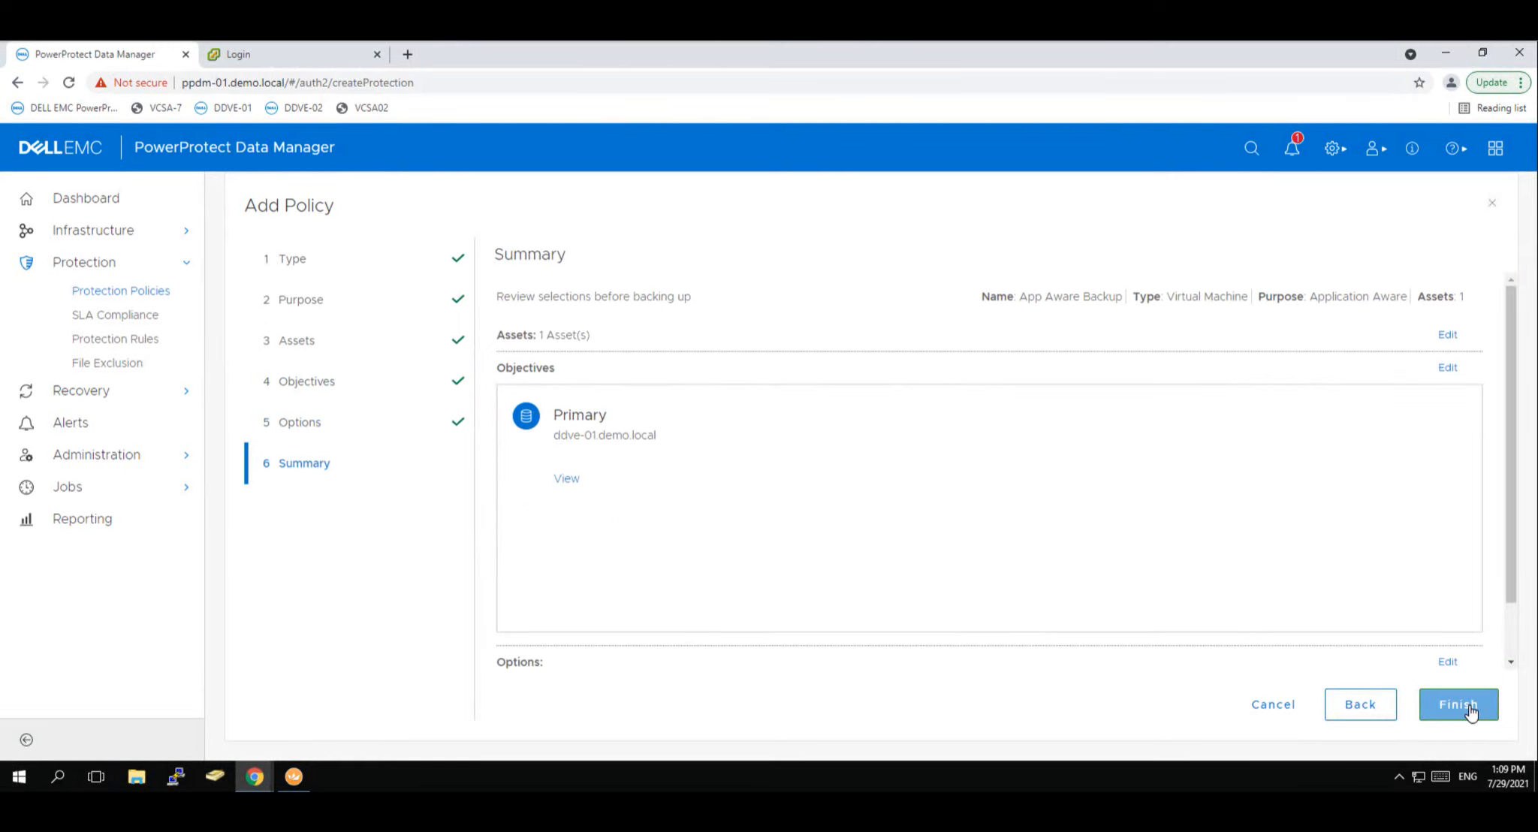
click(1459, 706)
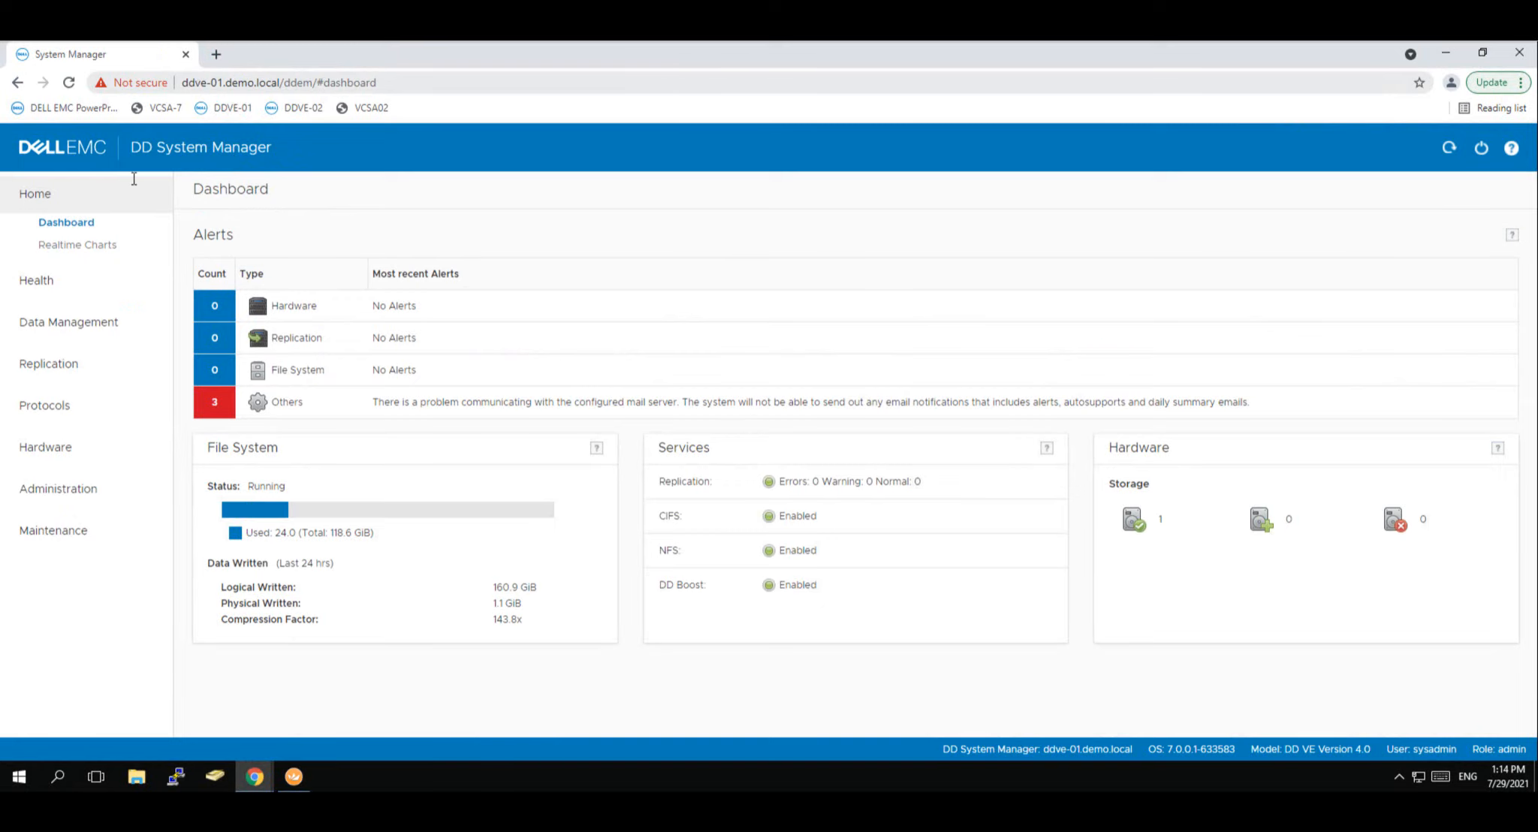
Step: Examine the details of only the App_Aware_Backup-ppdm-01-ba244 MTree on the Data Domain system
click(42, 324)
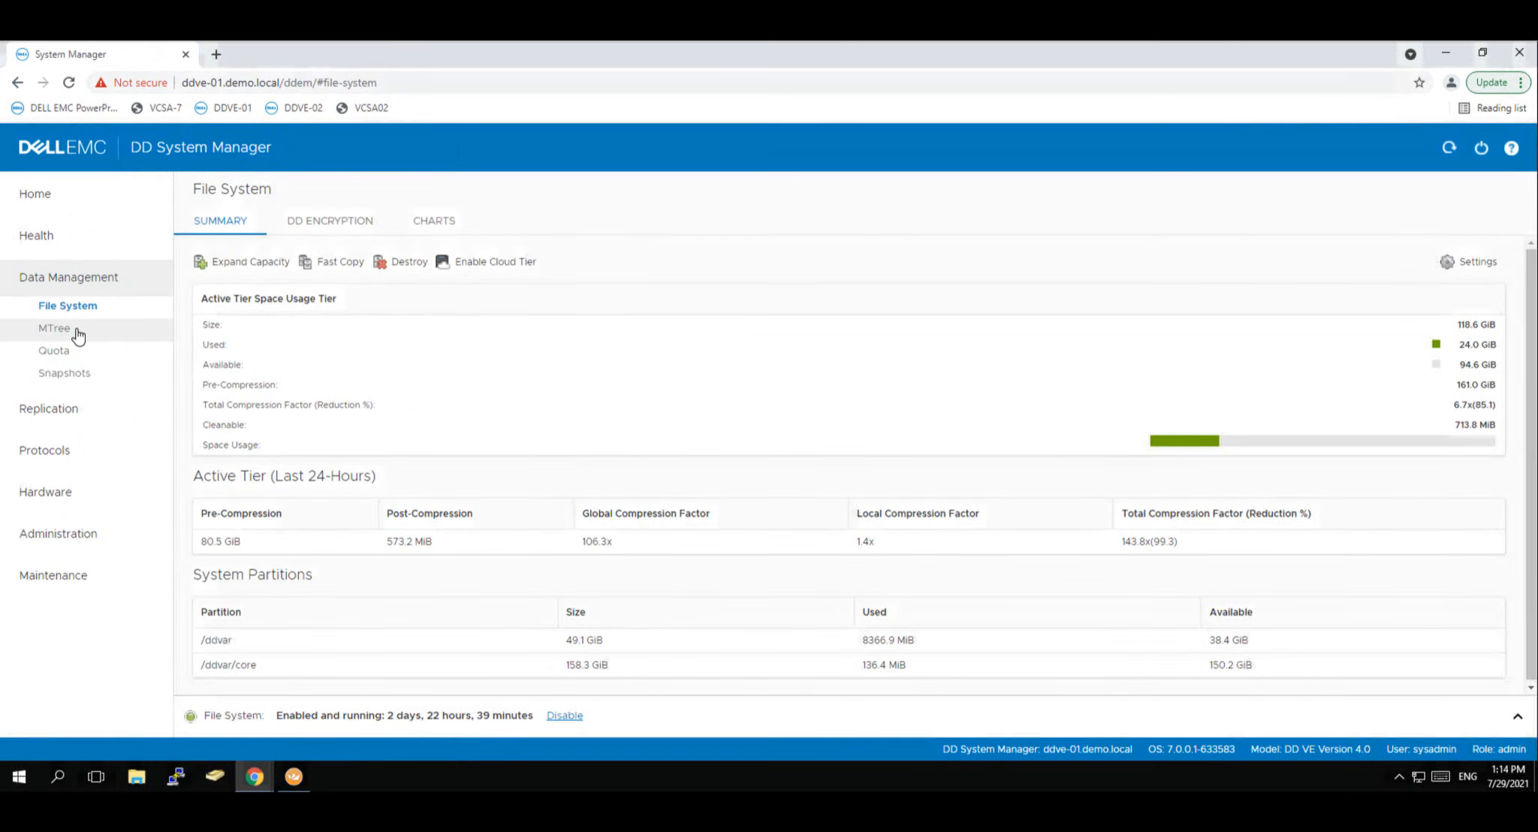
click(77, 335)
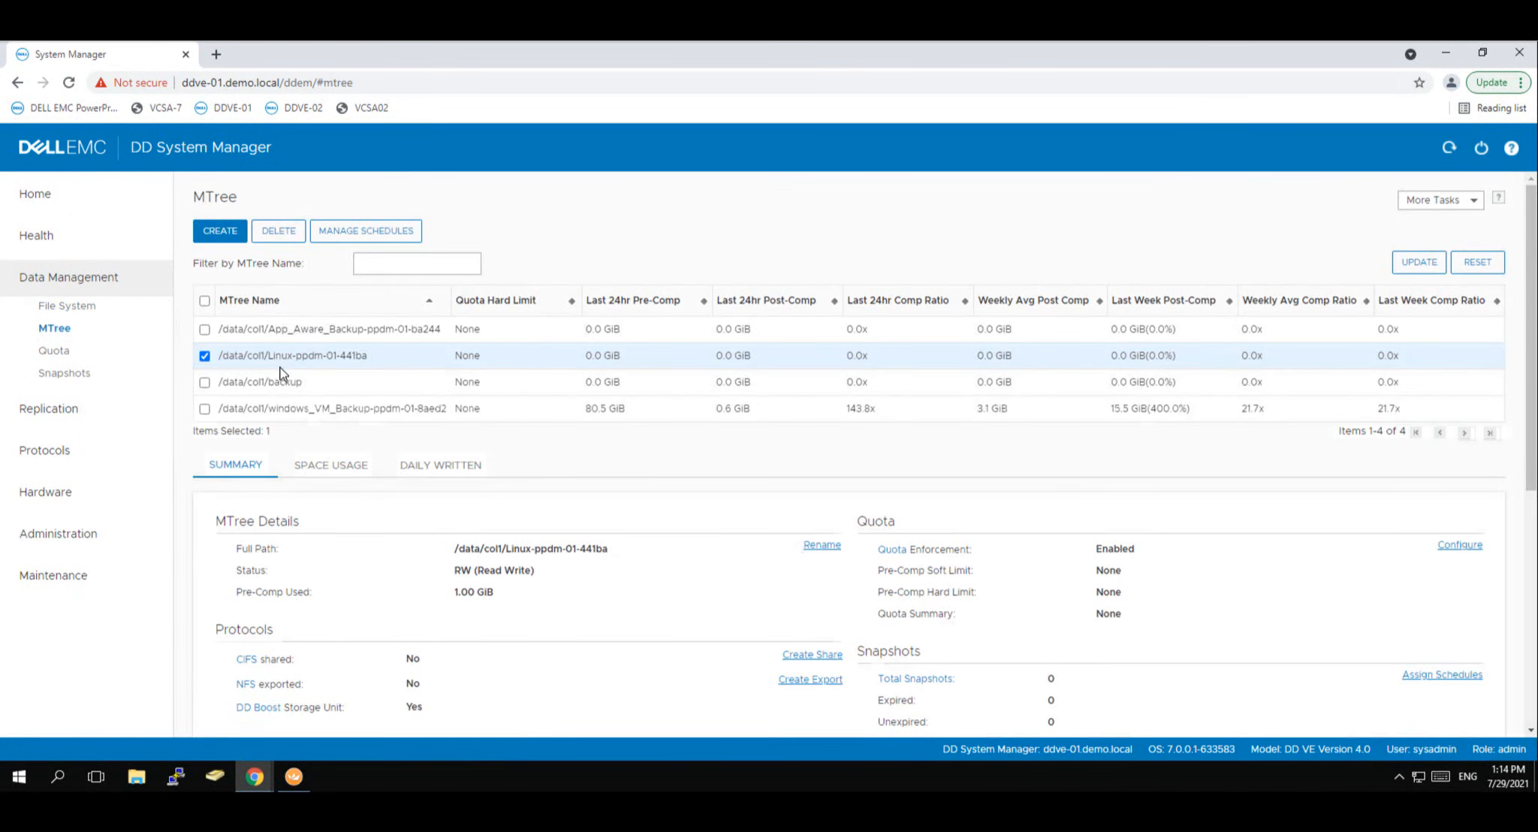
click(205, 329)
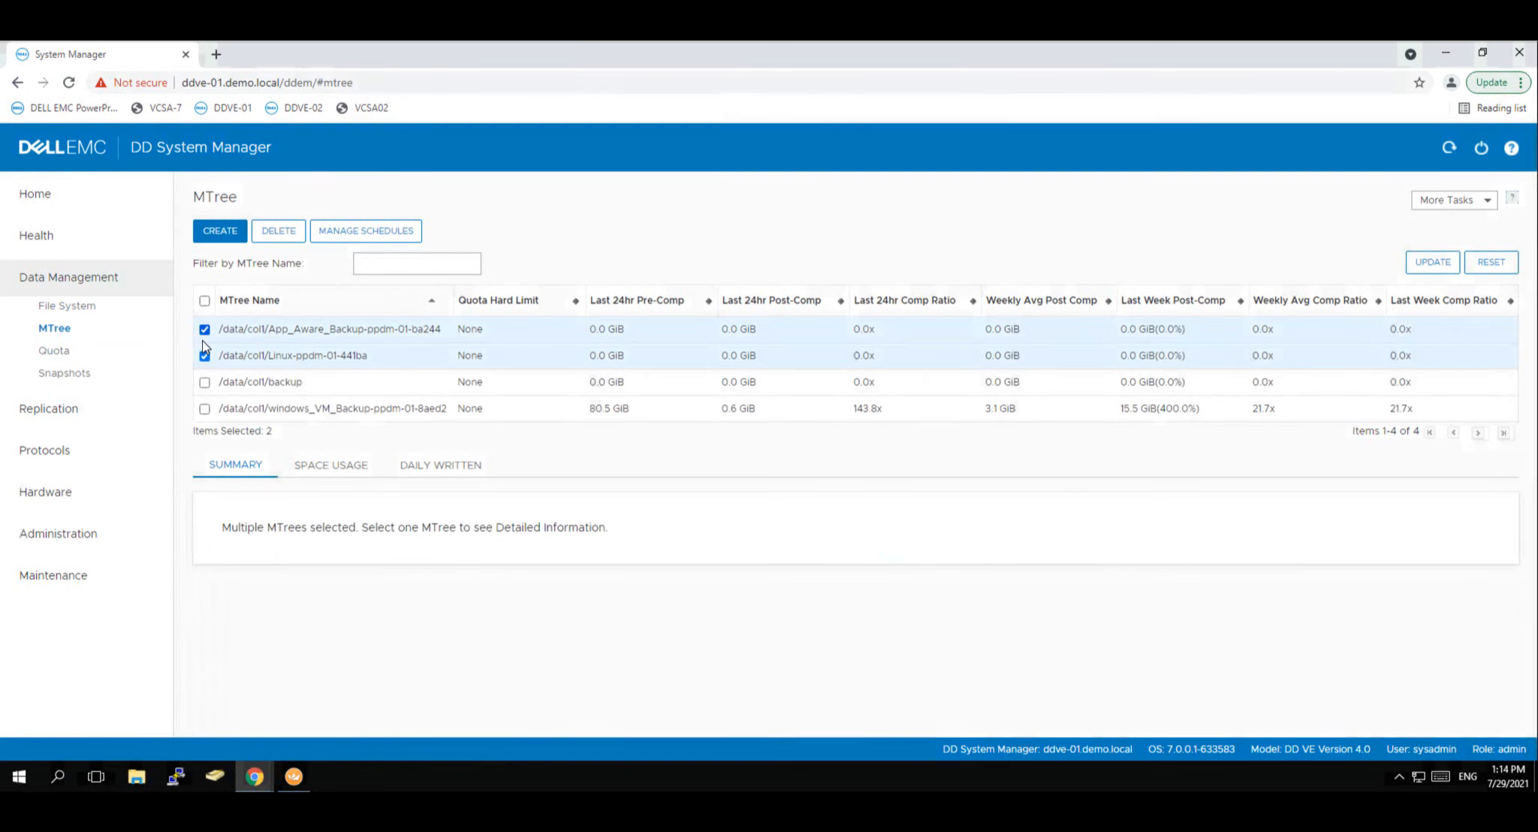
click(206, 356)
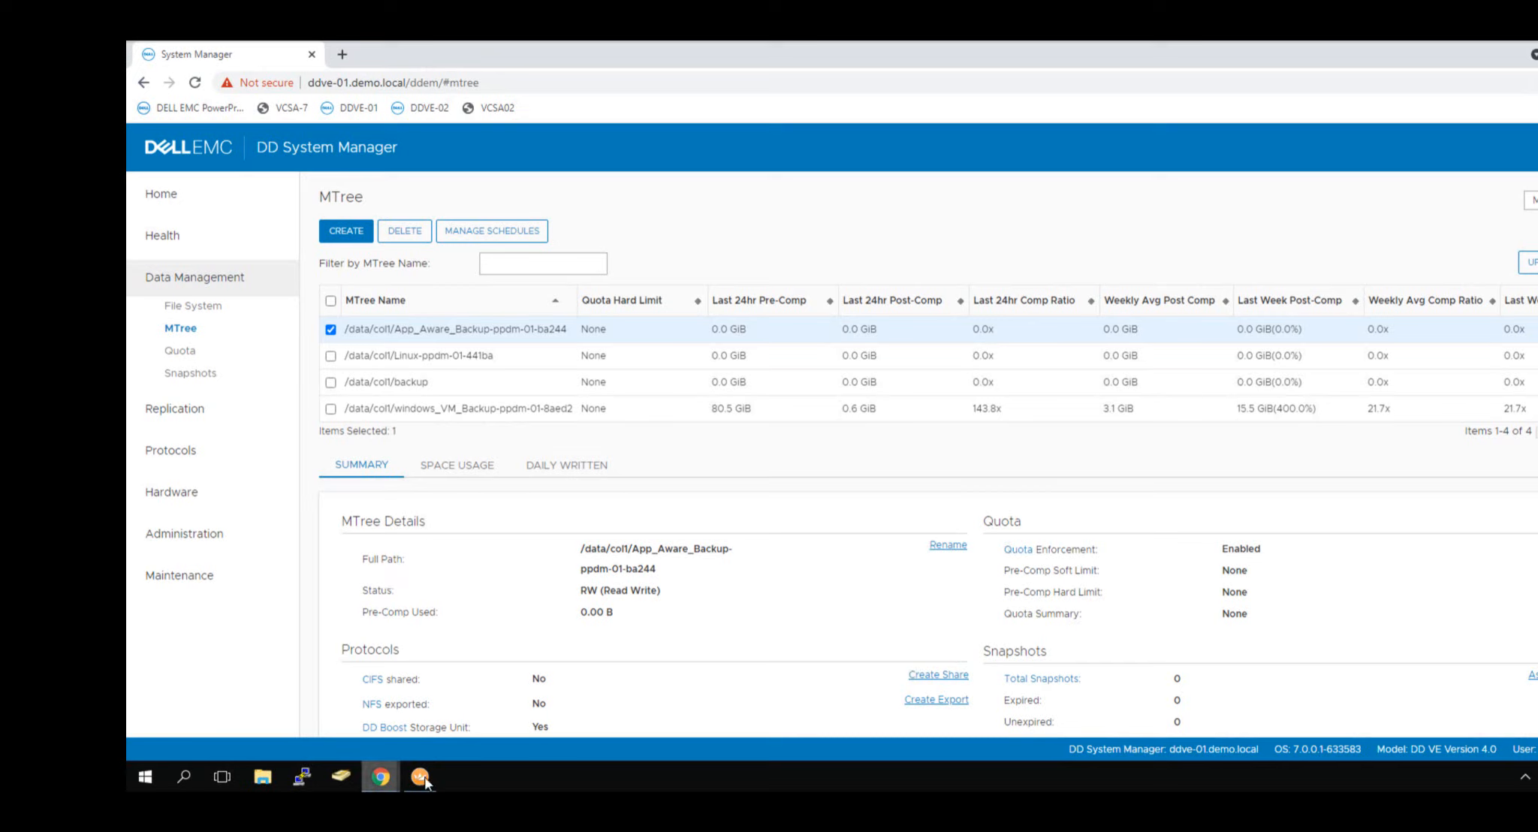
Step: Switch to the SQL-03 remote session in Royal TS and open the Microsoft app agent (VM Direct) in SQL Server Management Studio
mouse_move(428, 780)
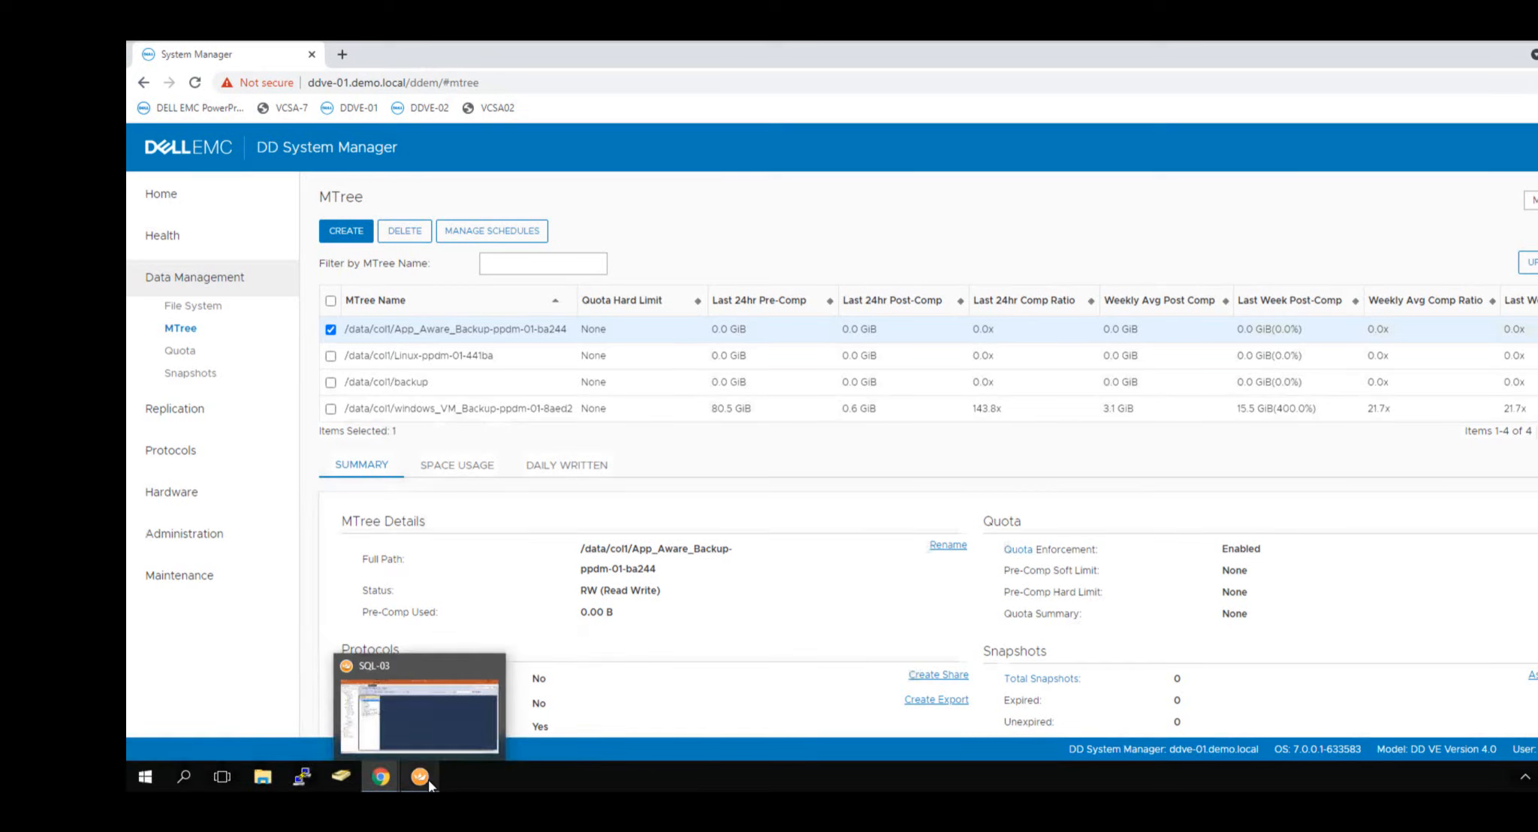
click(431, 719)
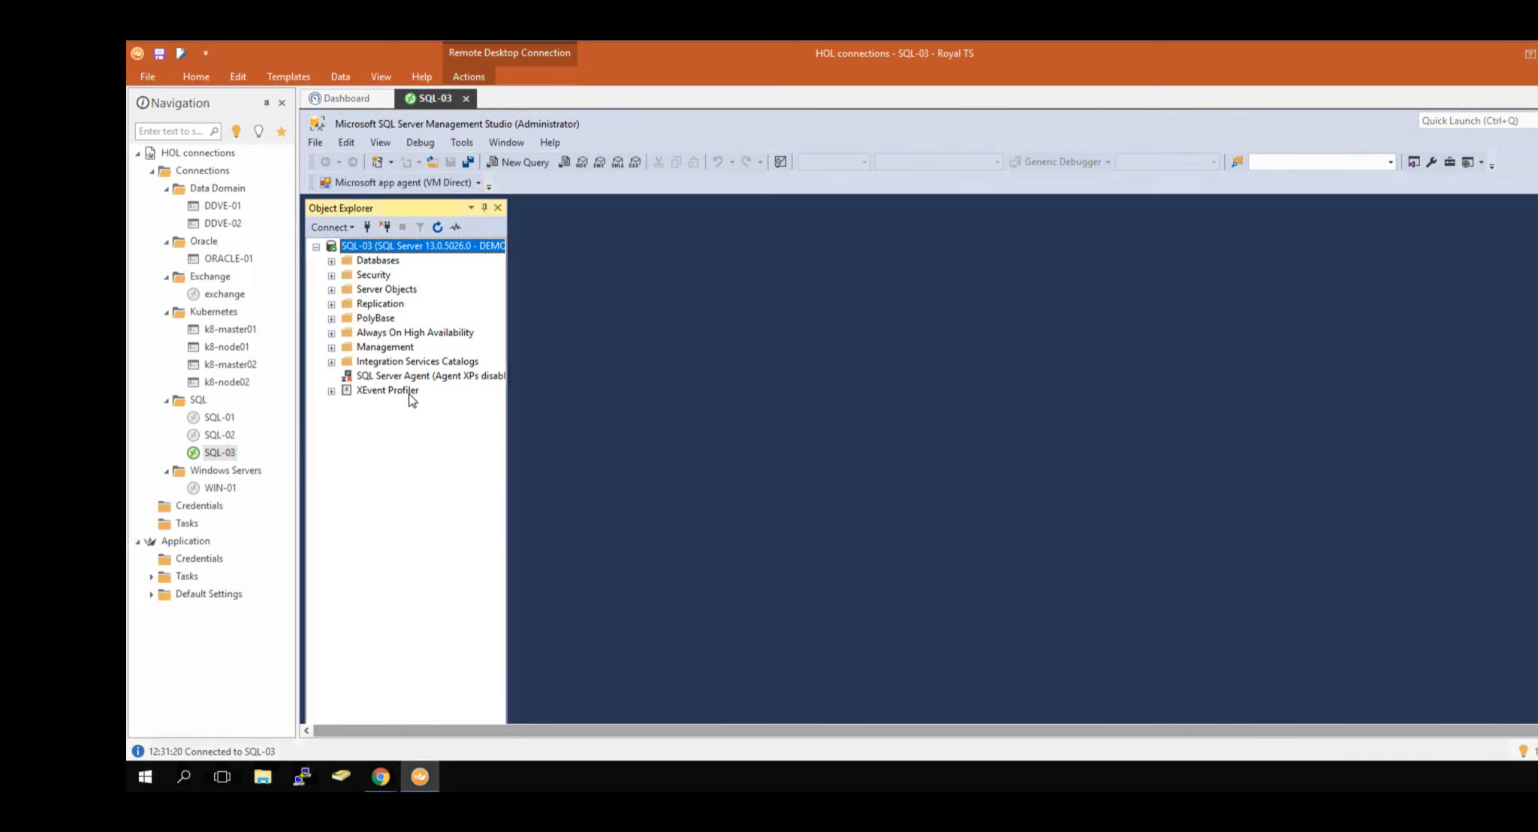
click(479, 183)
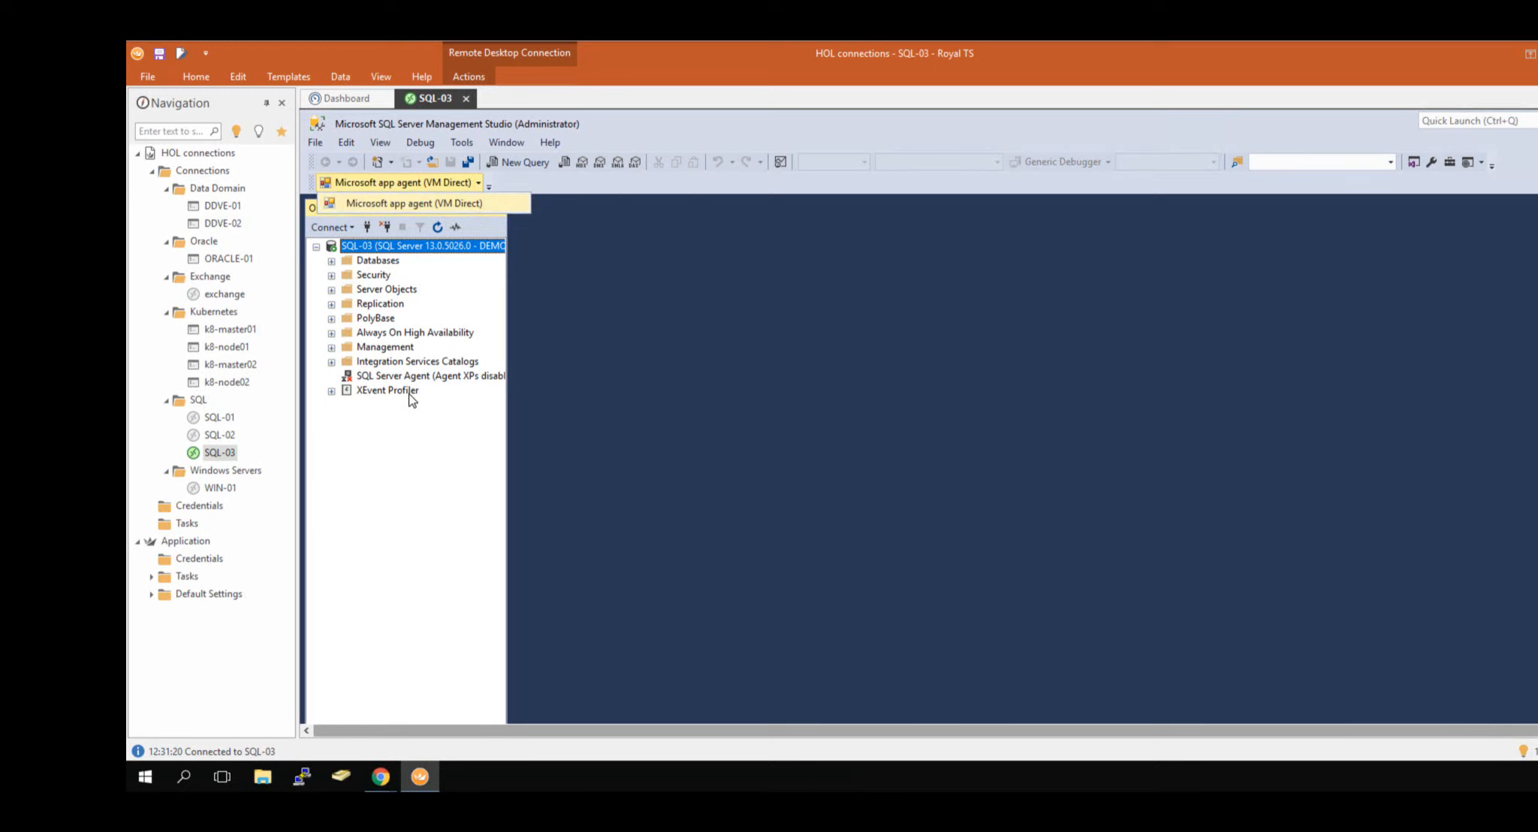
click(414, 203)
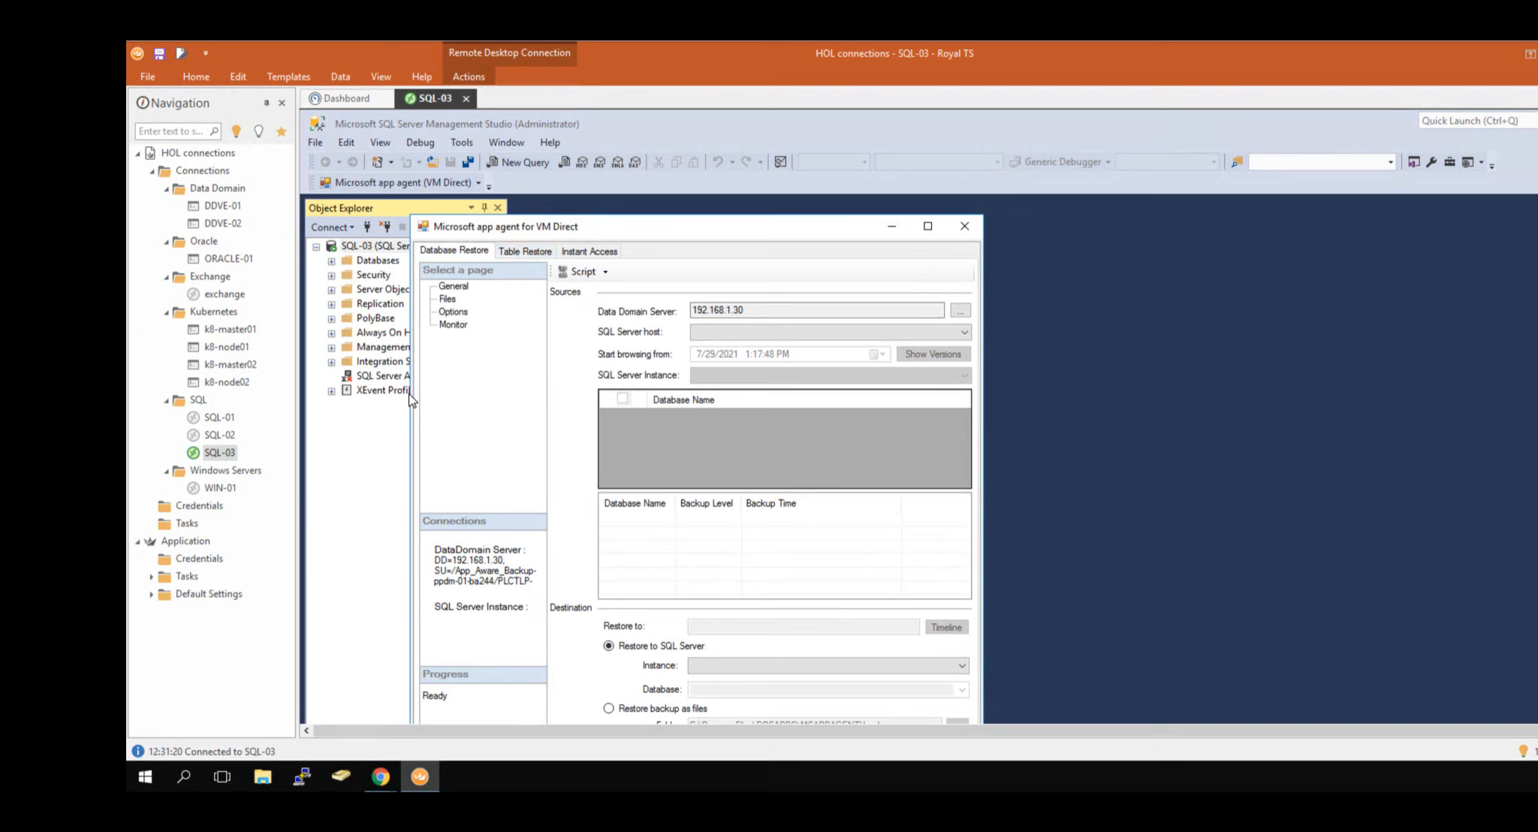
Step: Switch back to PowerProtect Data Manager and start an ad-hoc protection of the App Aware Backup policy
mouse_move(381, 777)
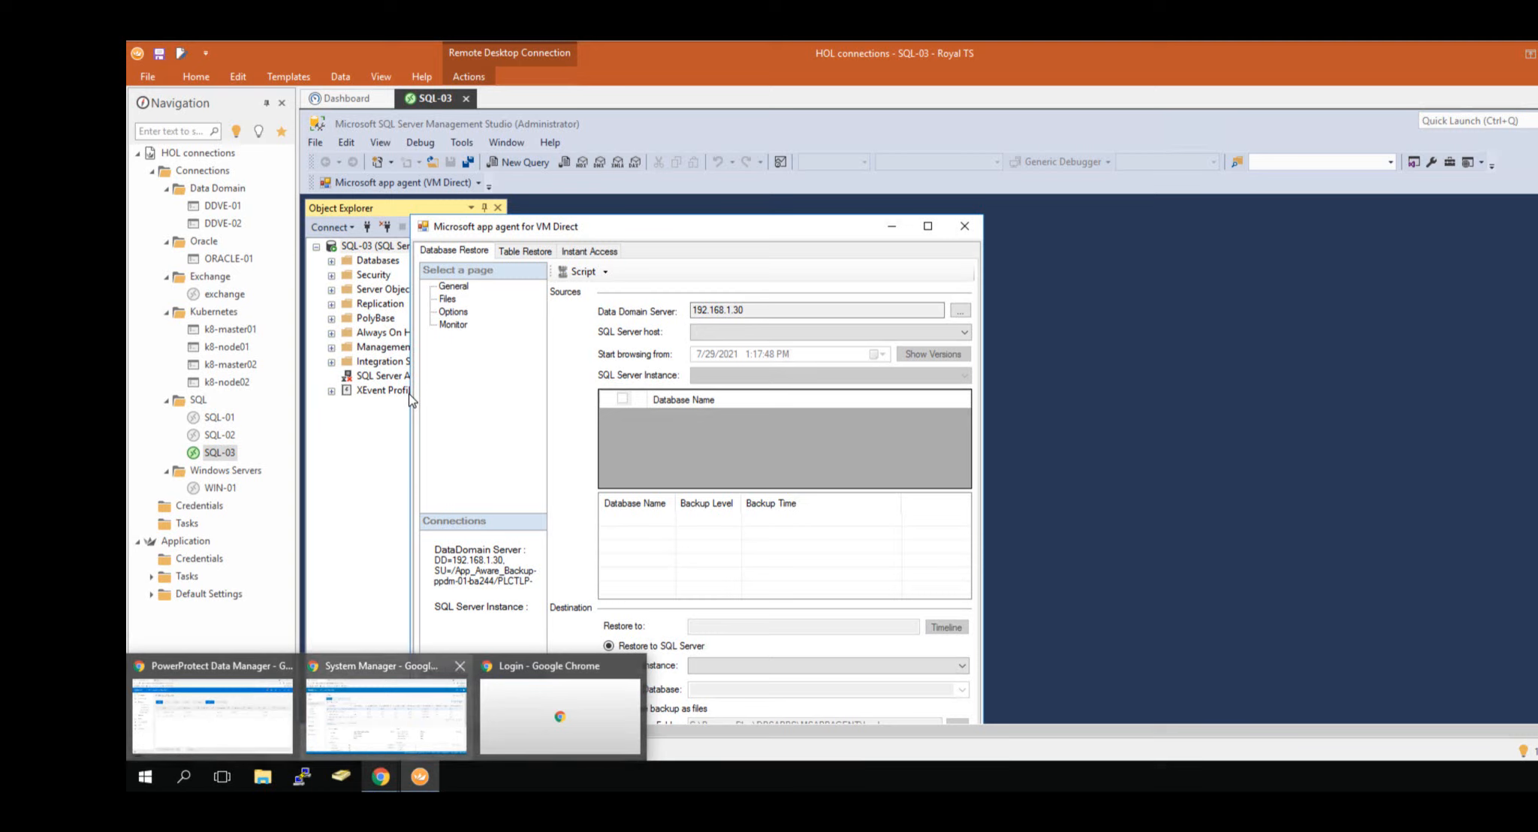
click(386, 715)
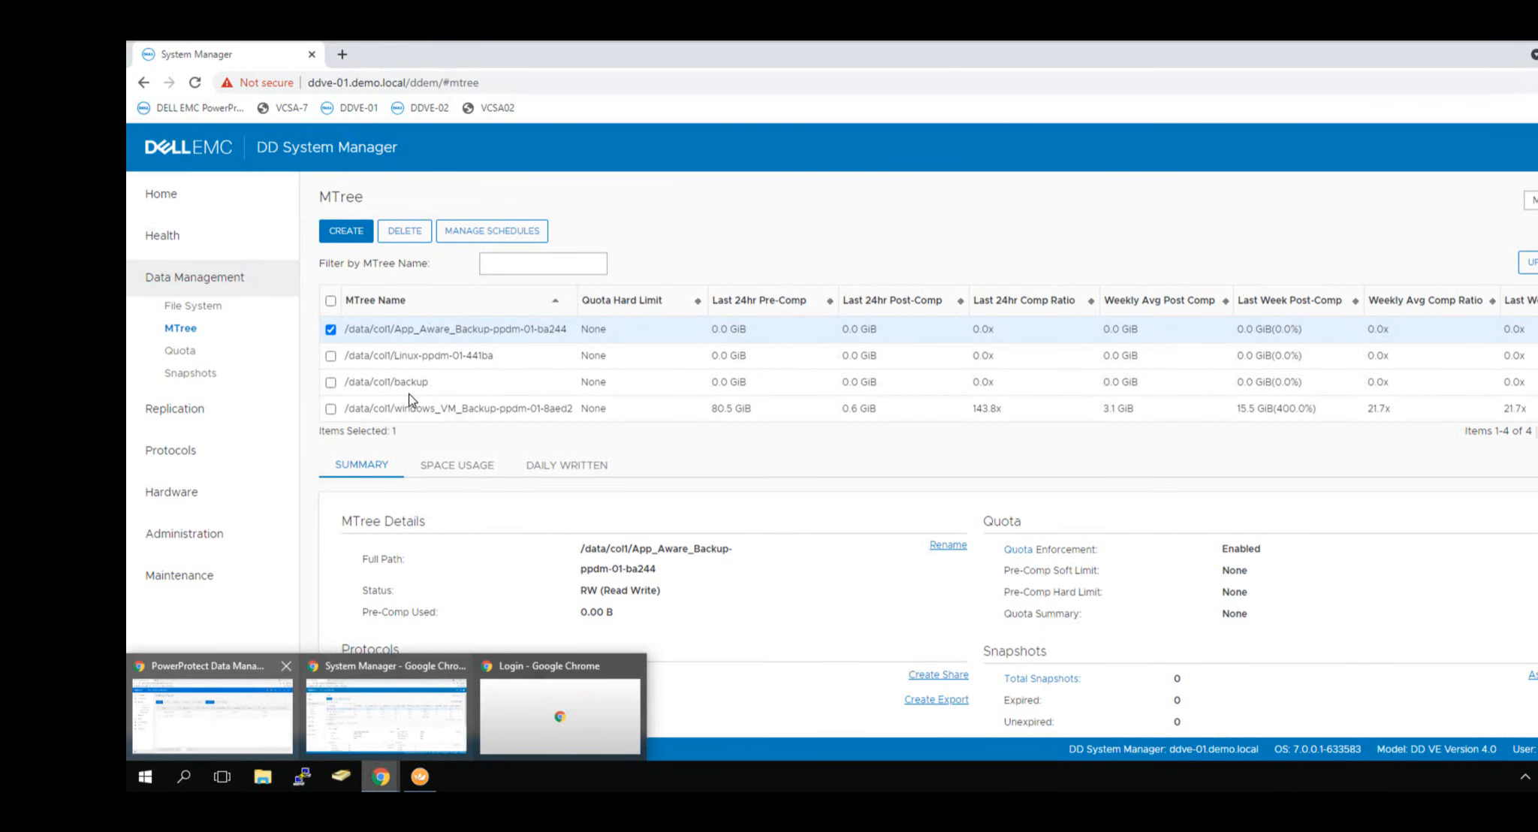
click(213, 715)
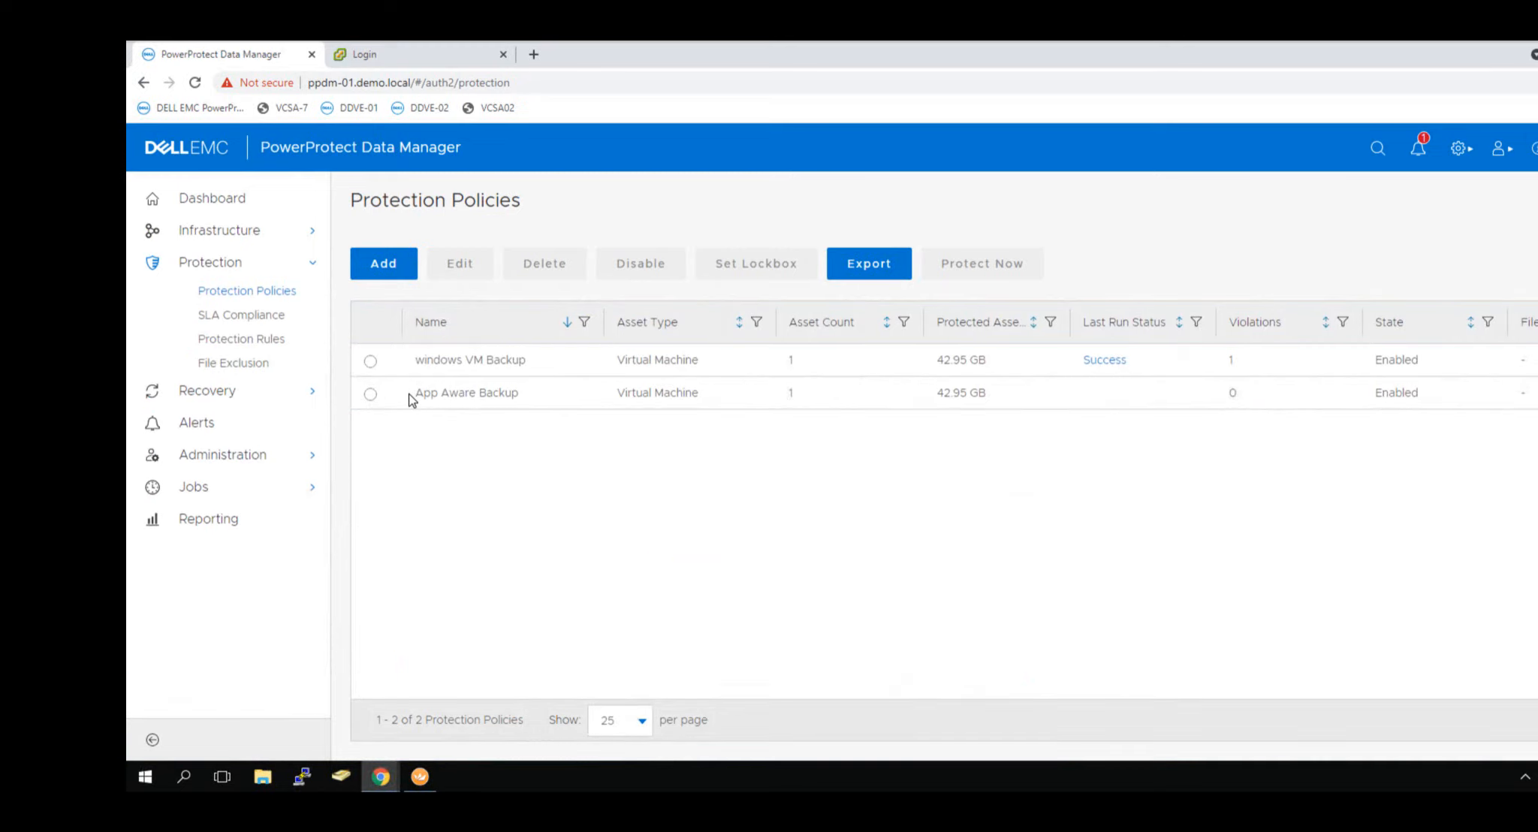
click(411, 399)
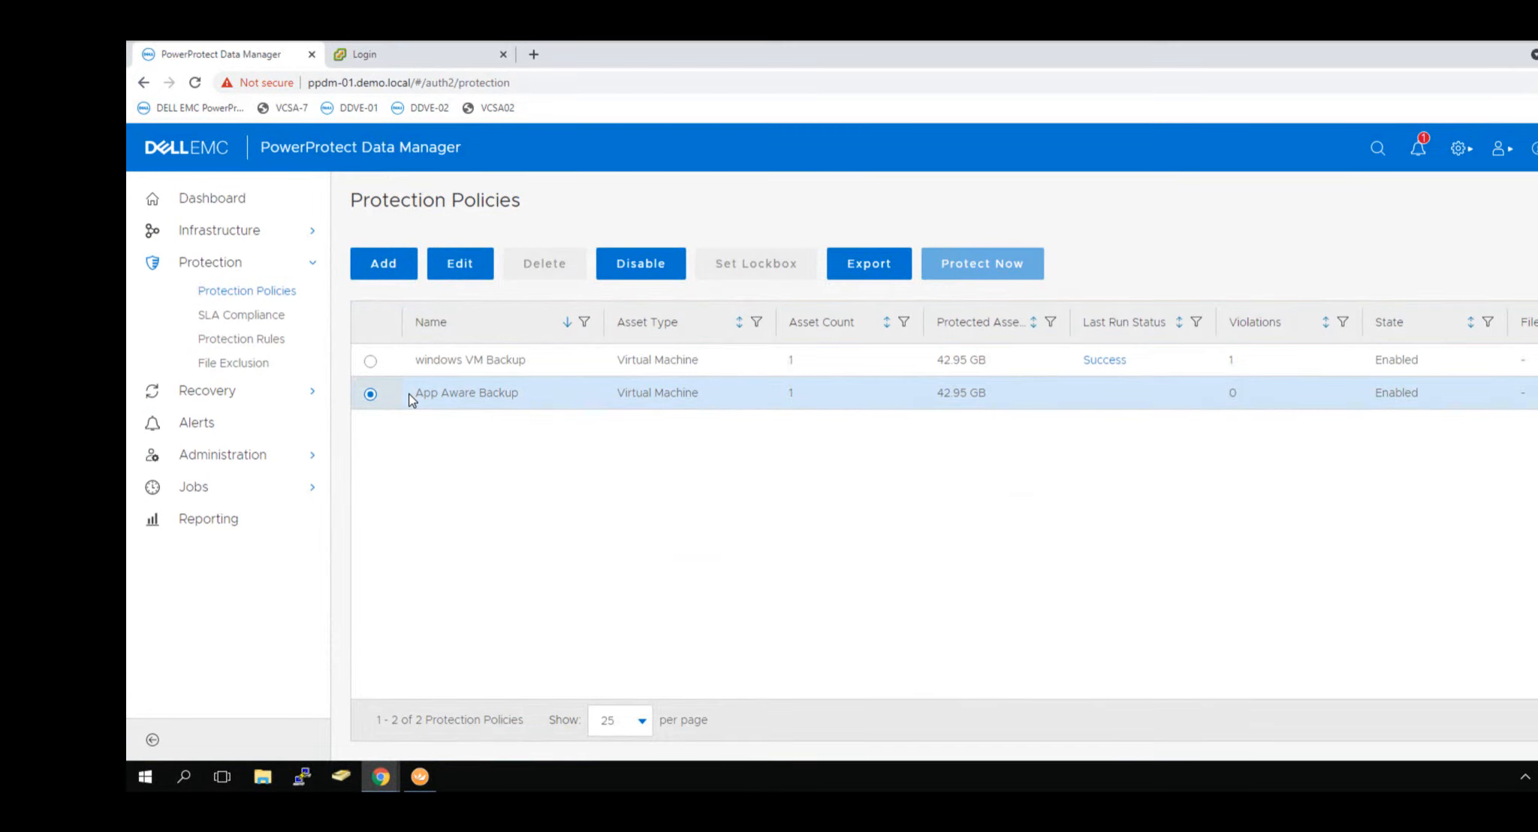
click(983, 264)
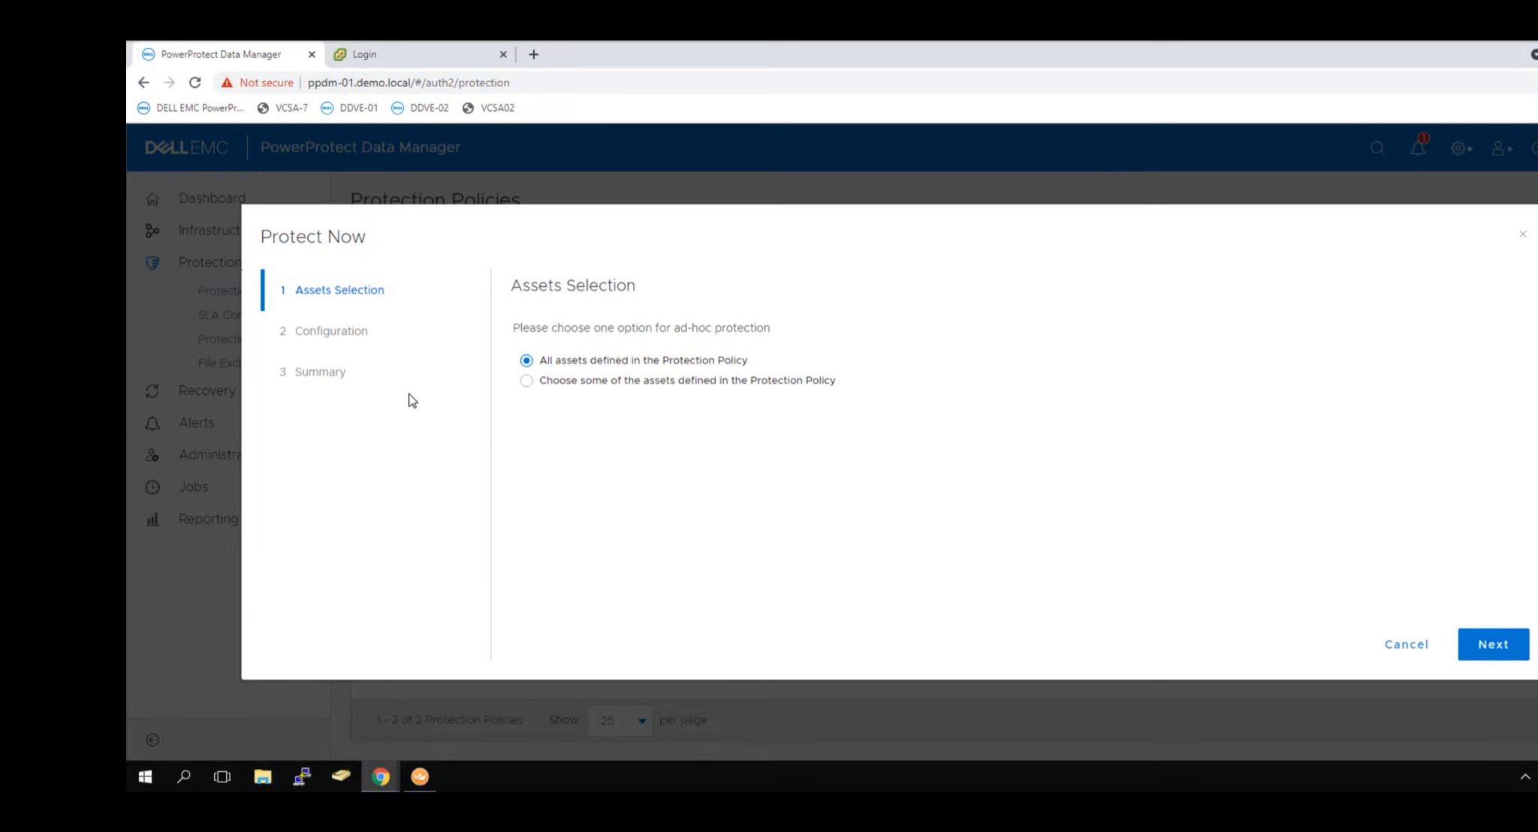
Step: Run a full backup of all assets in the policy, kept for 7 days, and open the protection jobs
click(1494, 645)
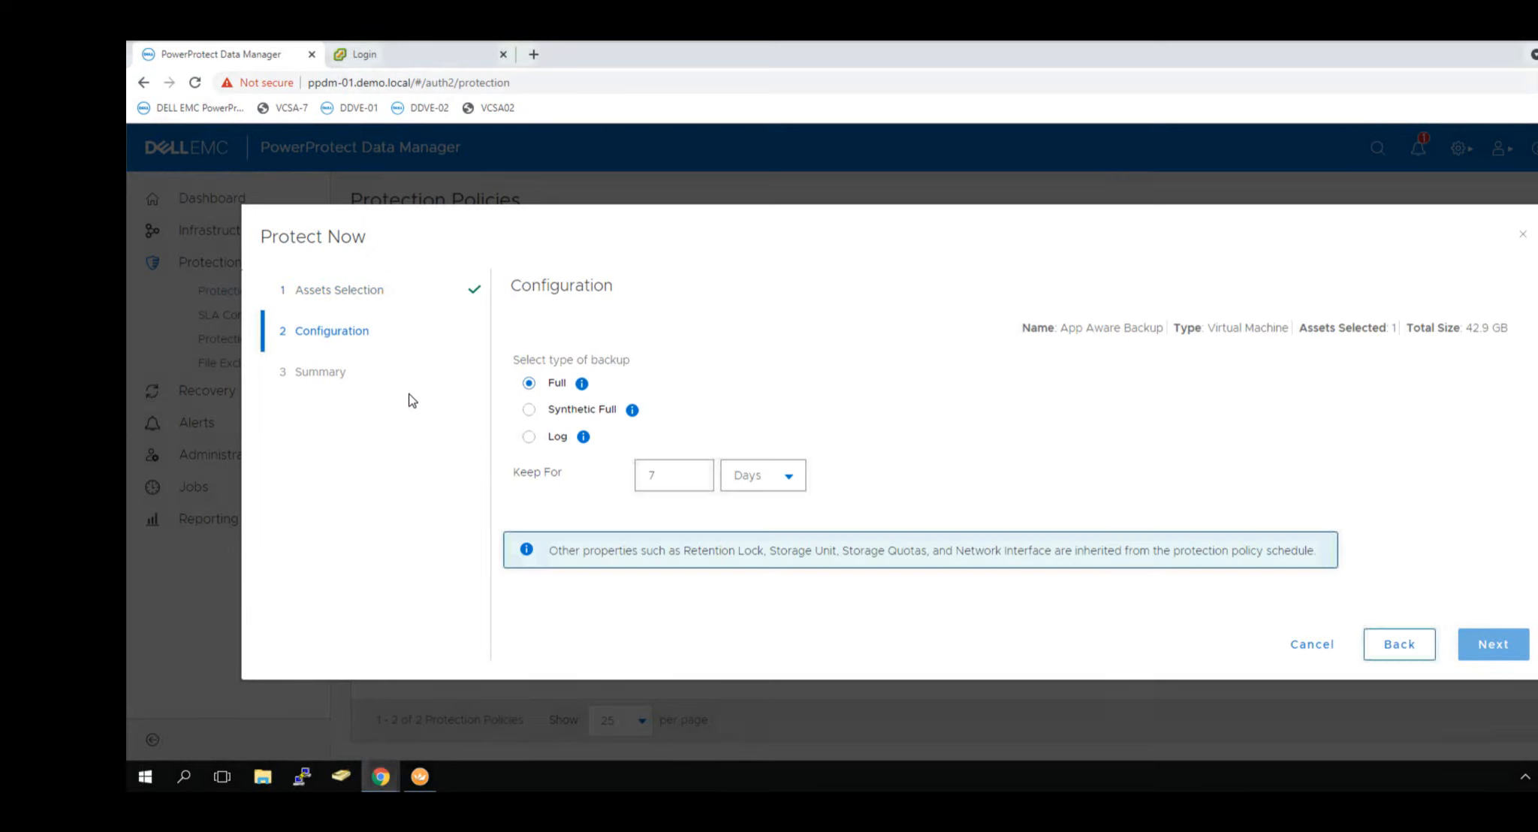
key(Return)
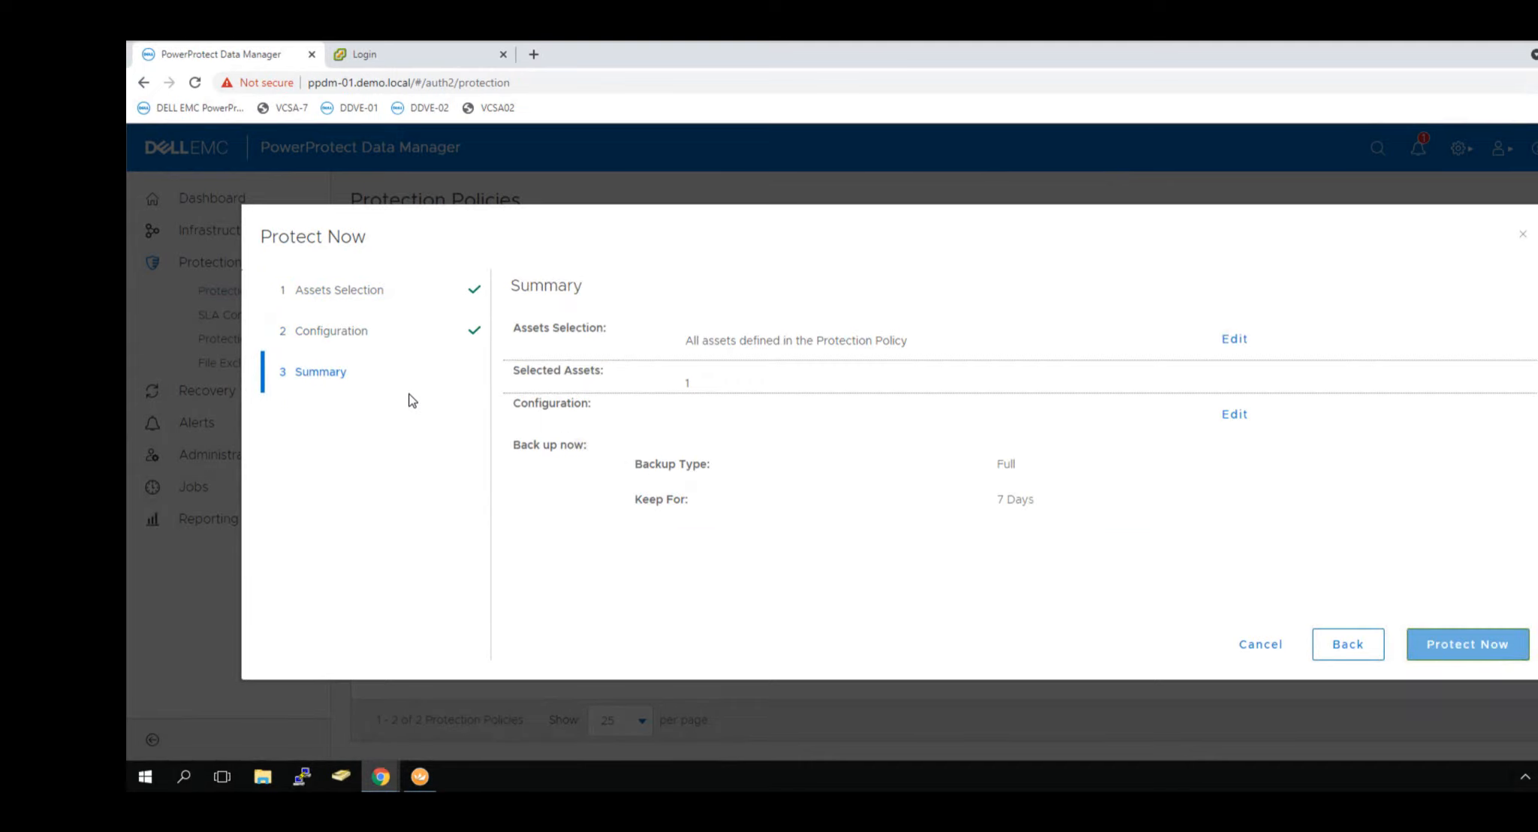
key(Return)
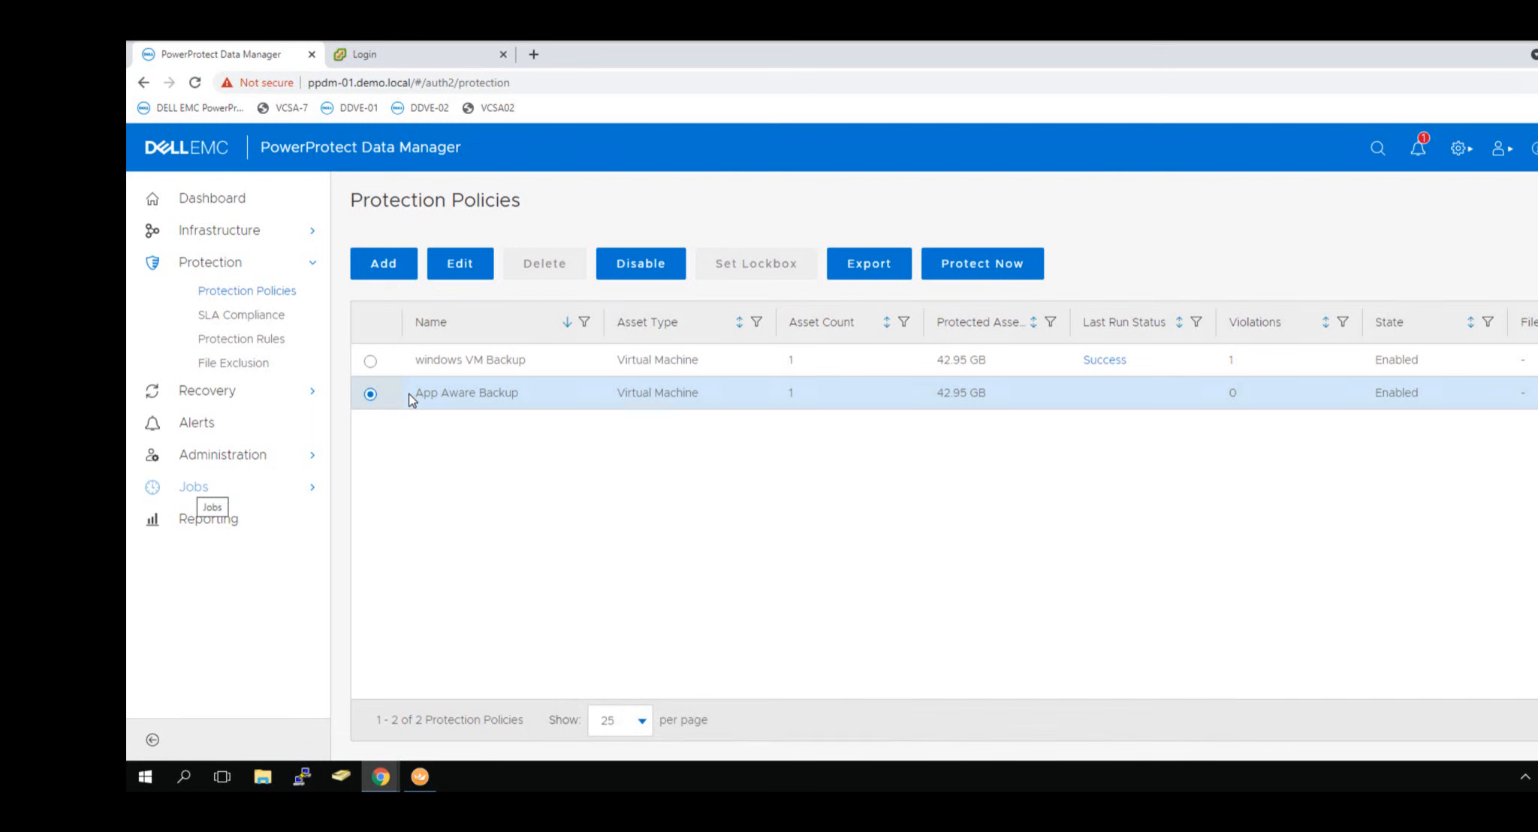
click(194, 486)
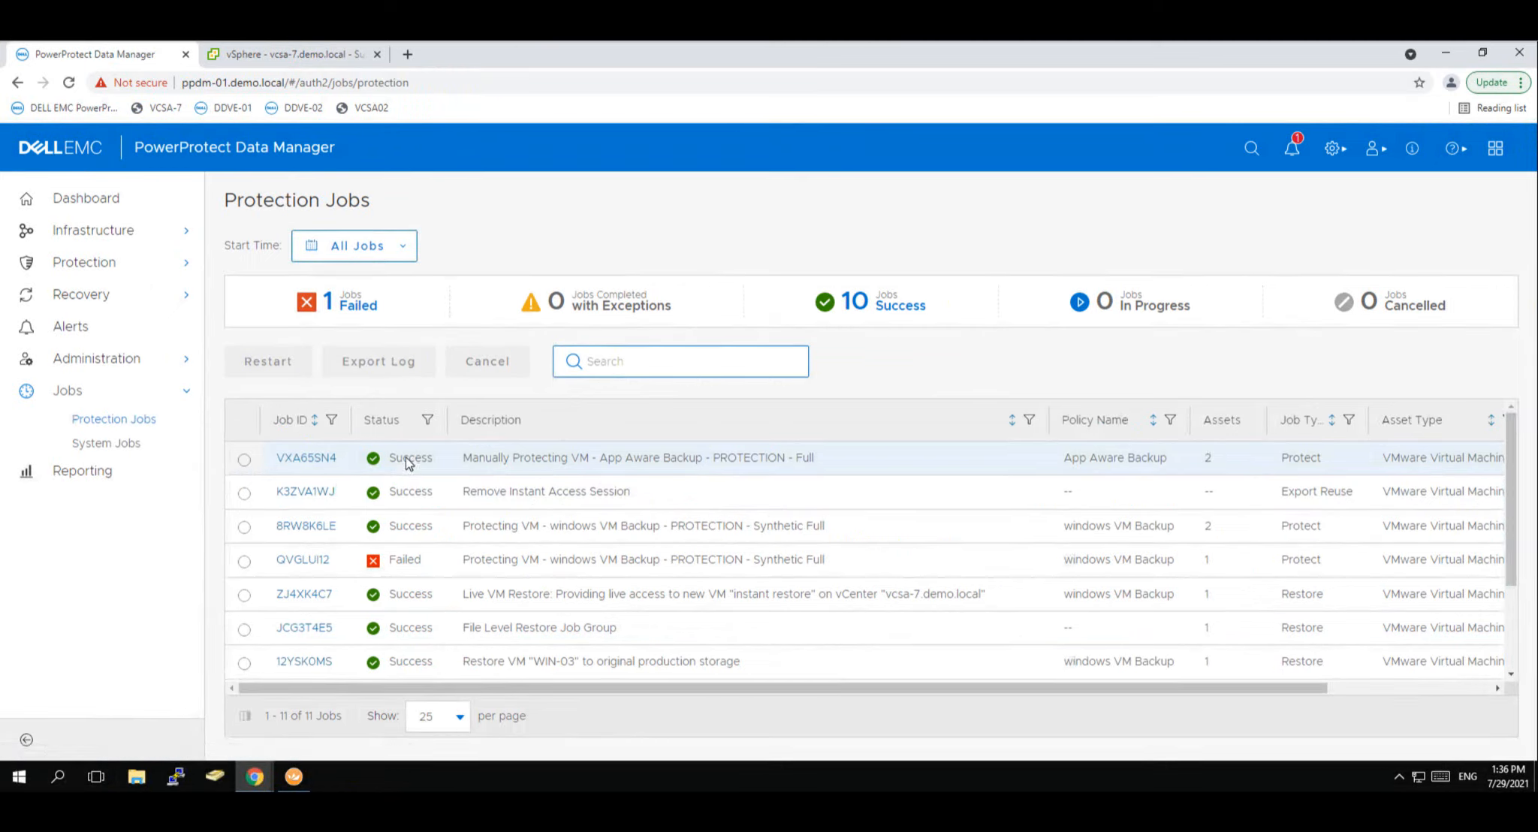
Step: Open the recovery assets and display the SQL-03 backup copies stored on the Data Domain target
click(81, 295)
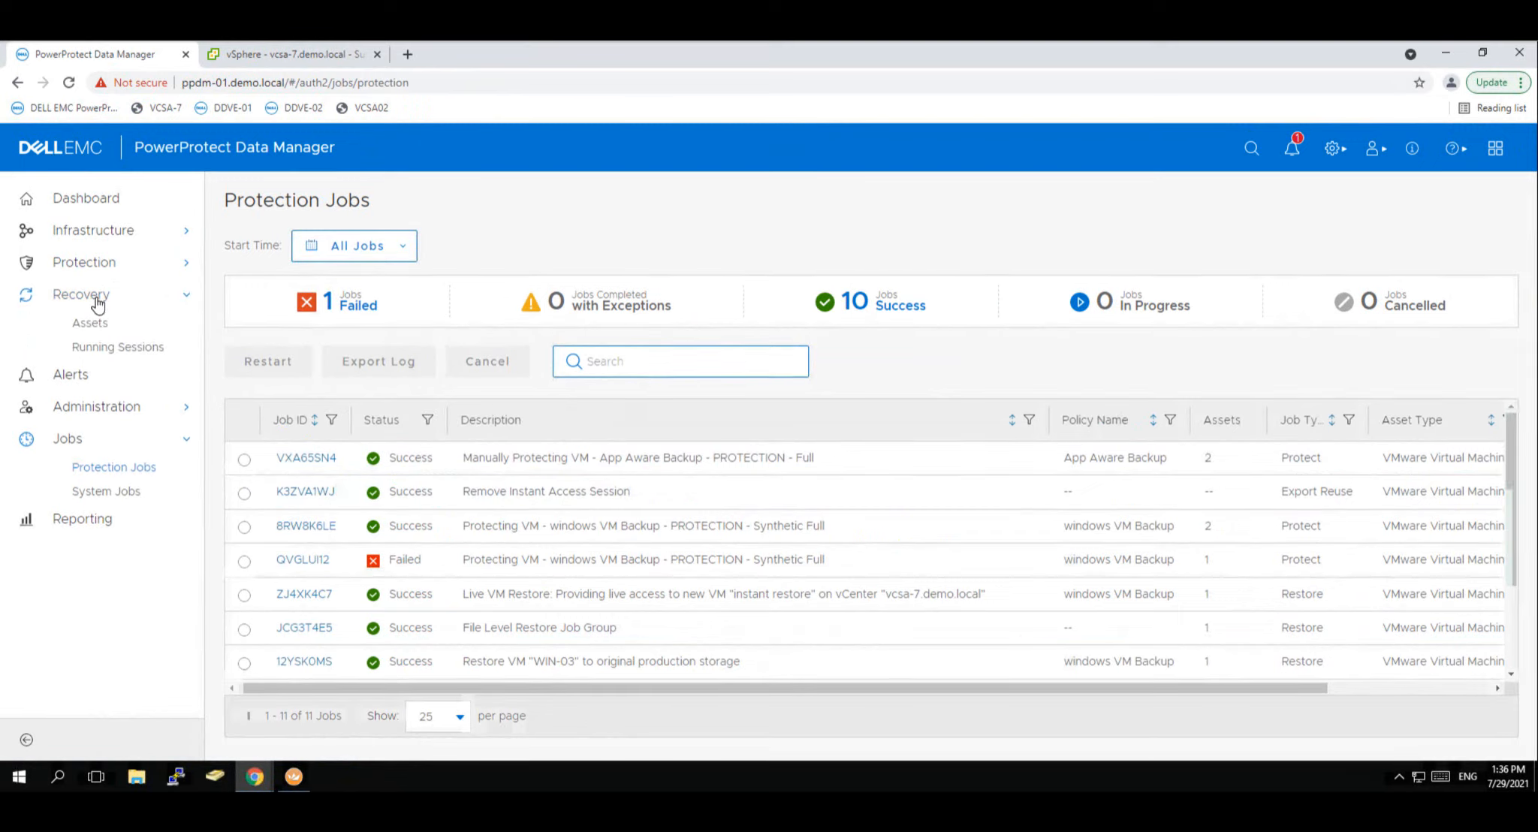
click(100, 324)
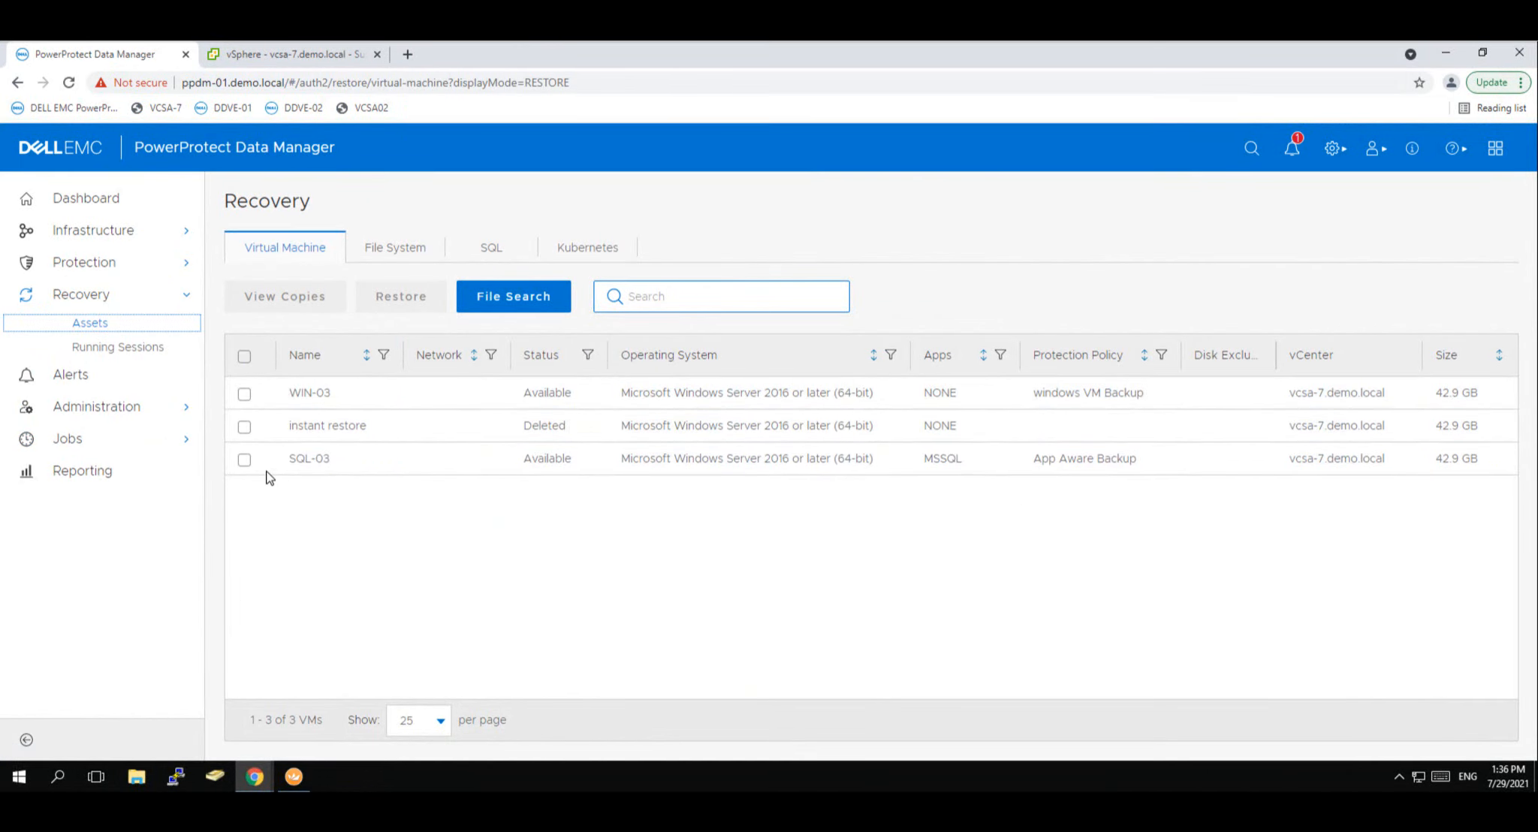
click(245, 460)
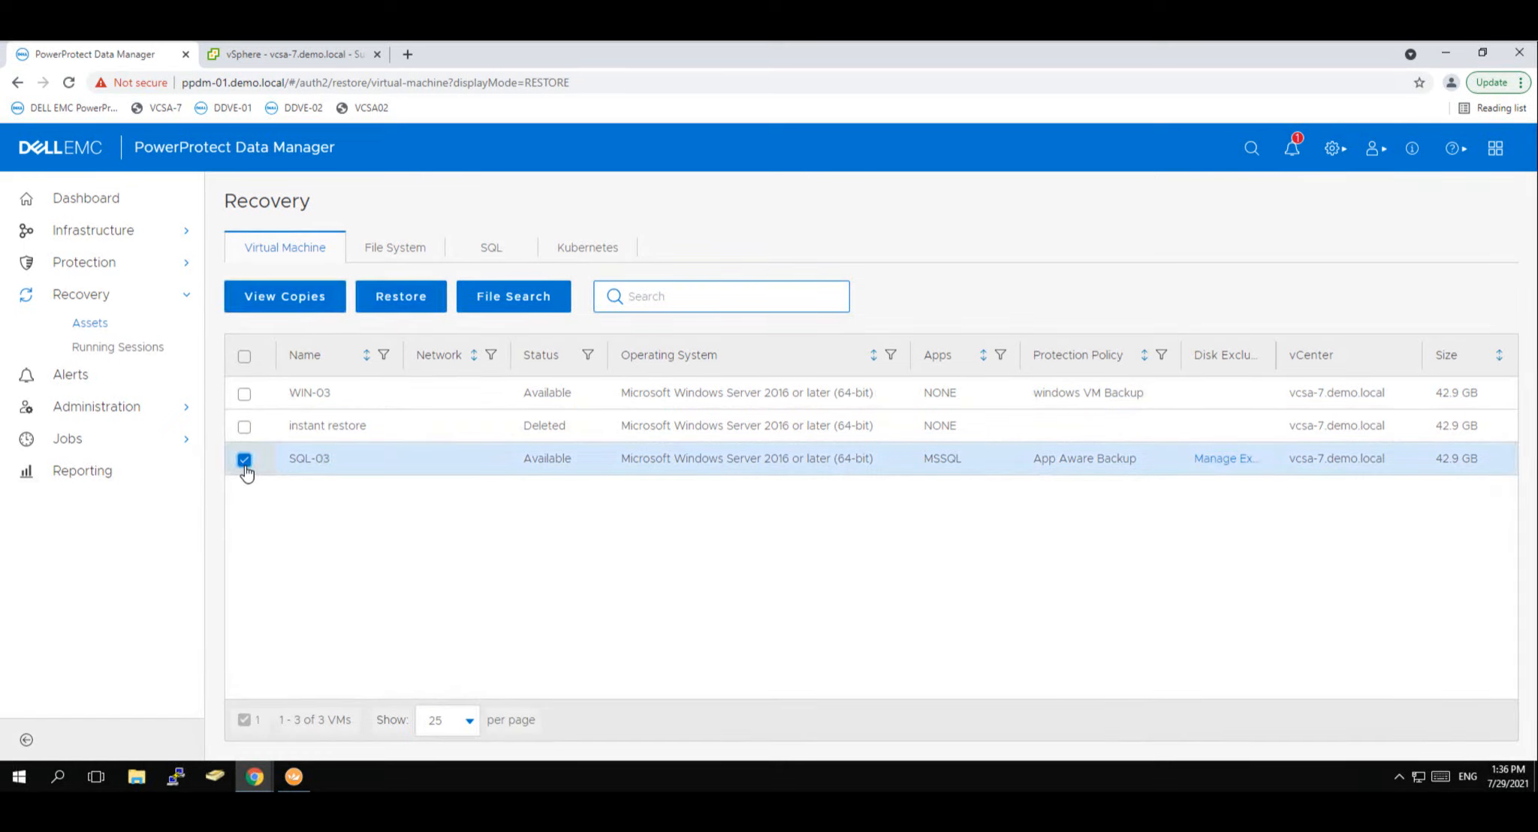
click(309, 298)
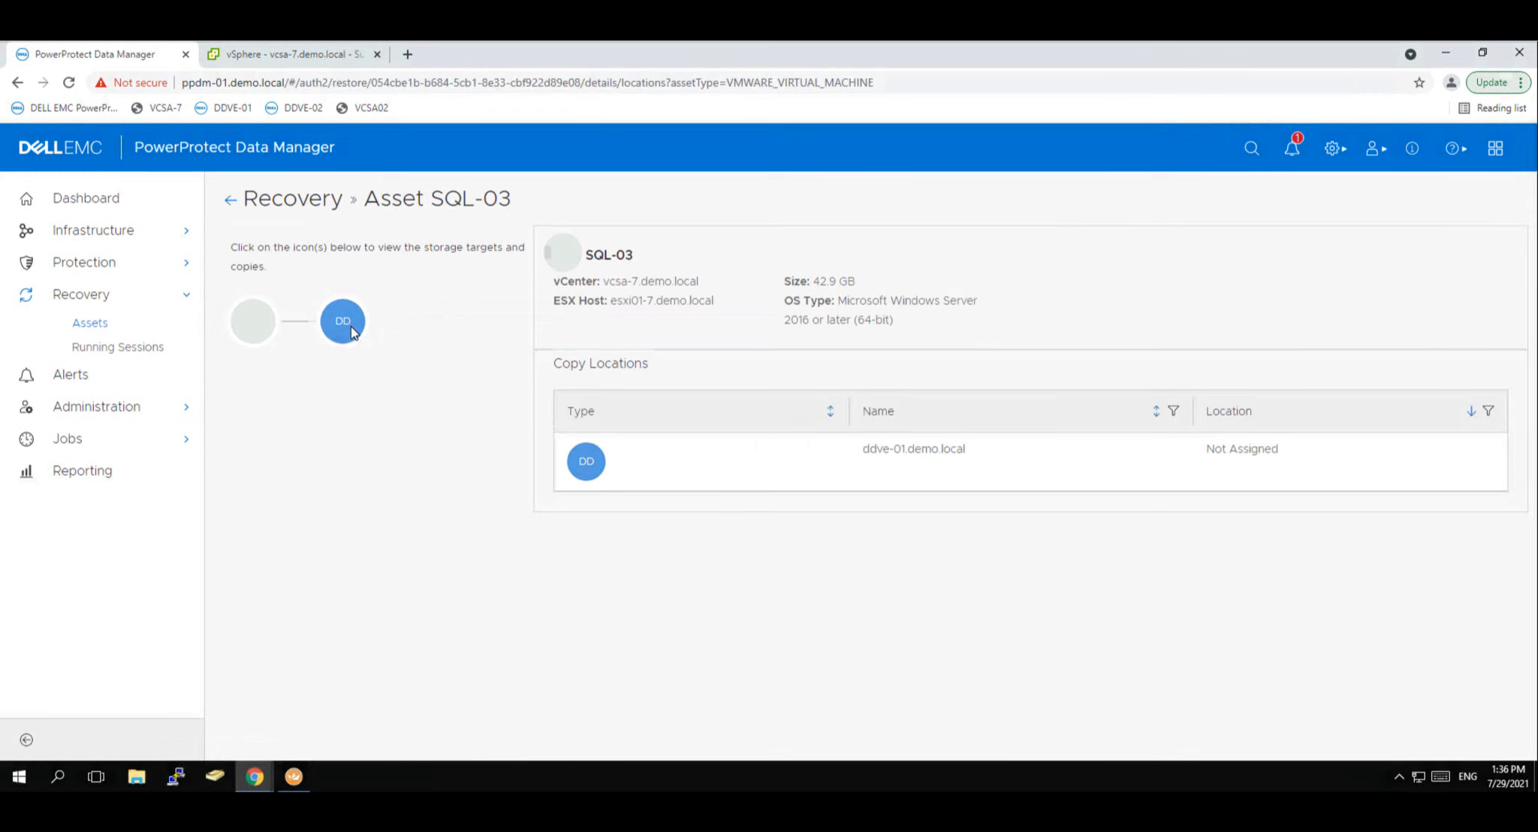
click(348, 328)
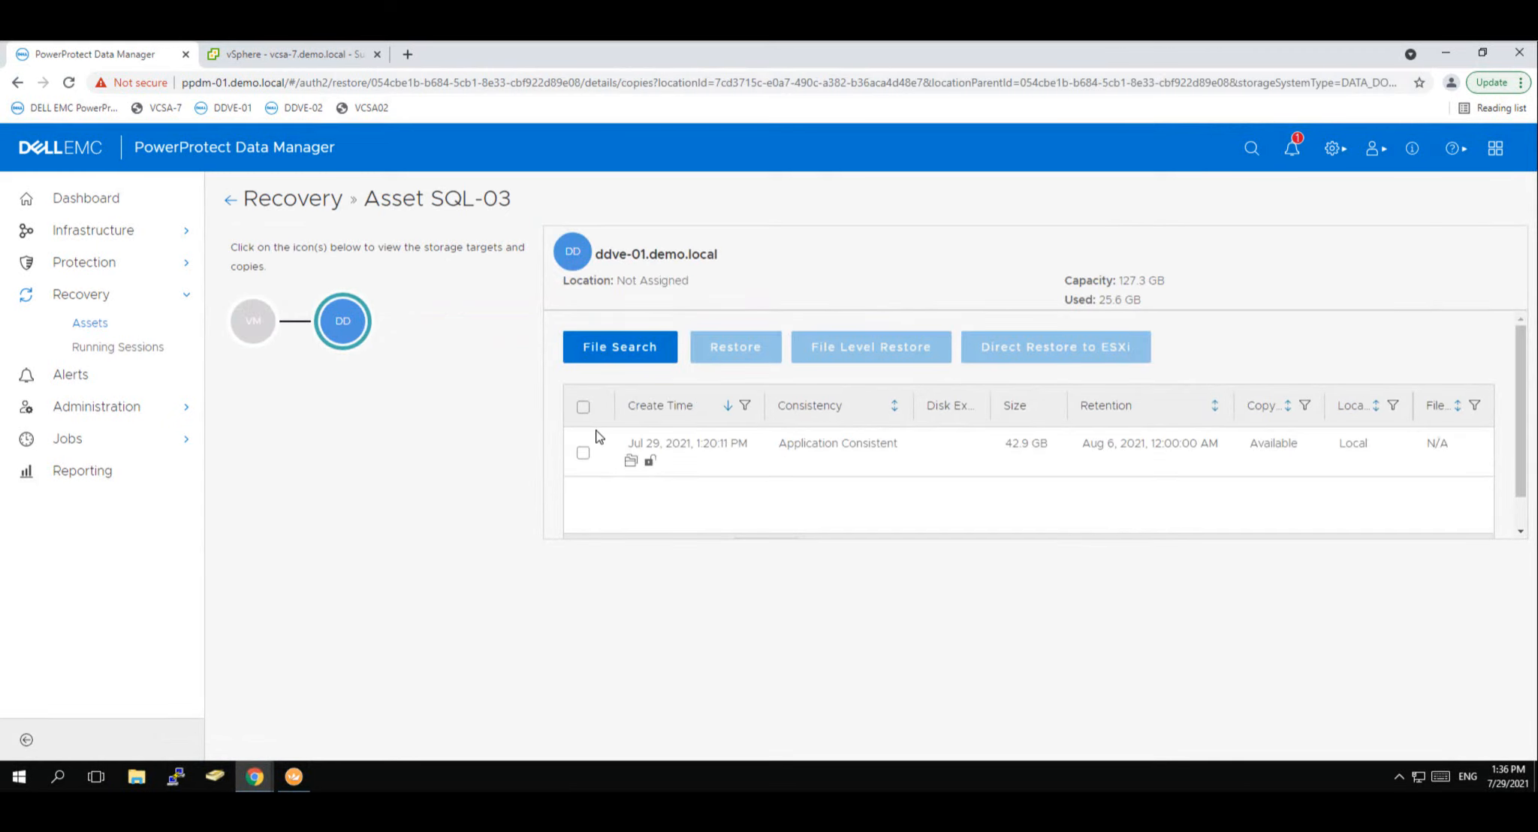
Step: Start restoring the Jul 29, 2021 copy of SQL-03 as an entire VM, created and restored to a new VM
click(584, 454)
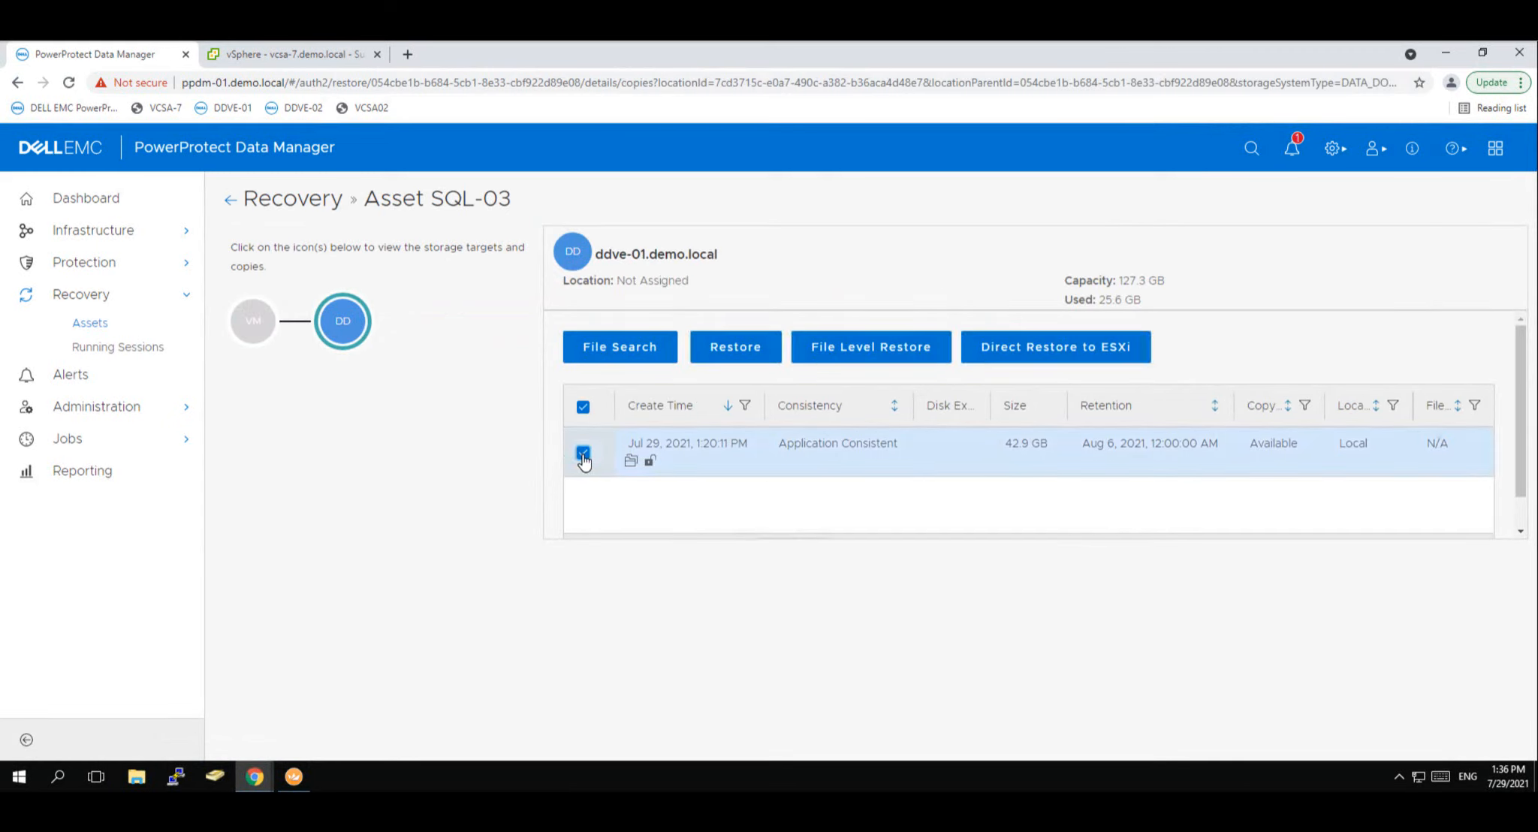
click(747, 355)
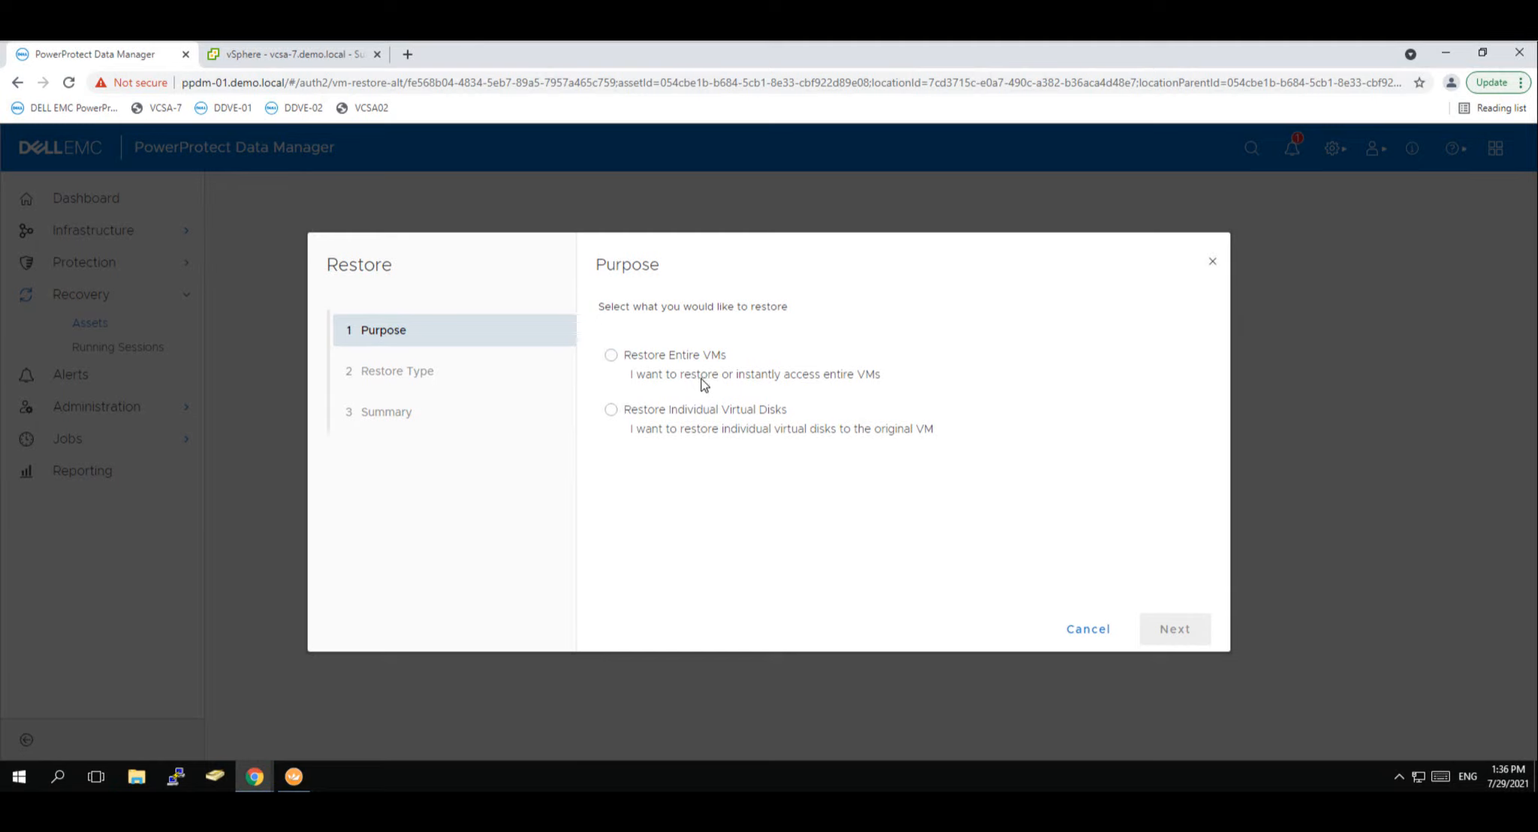
click(612, 357)
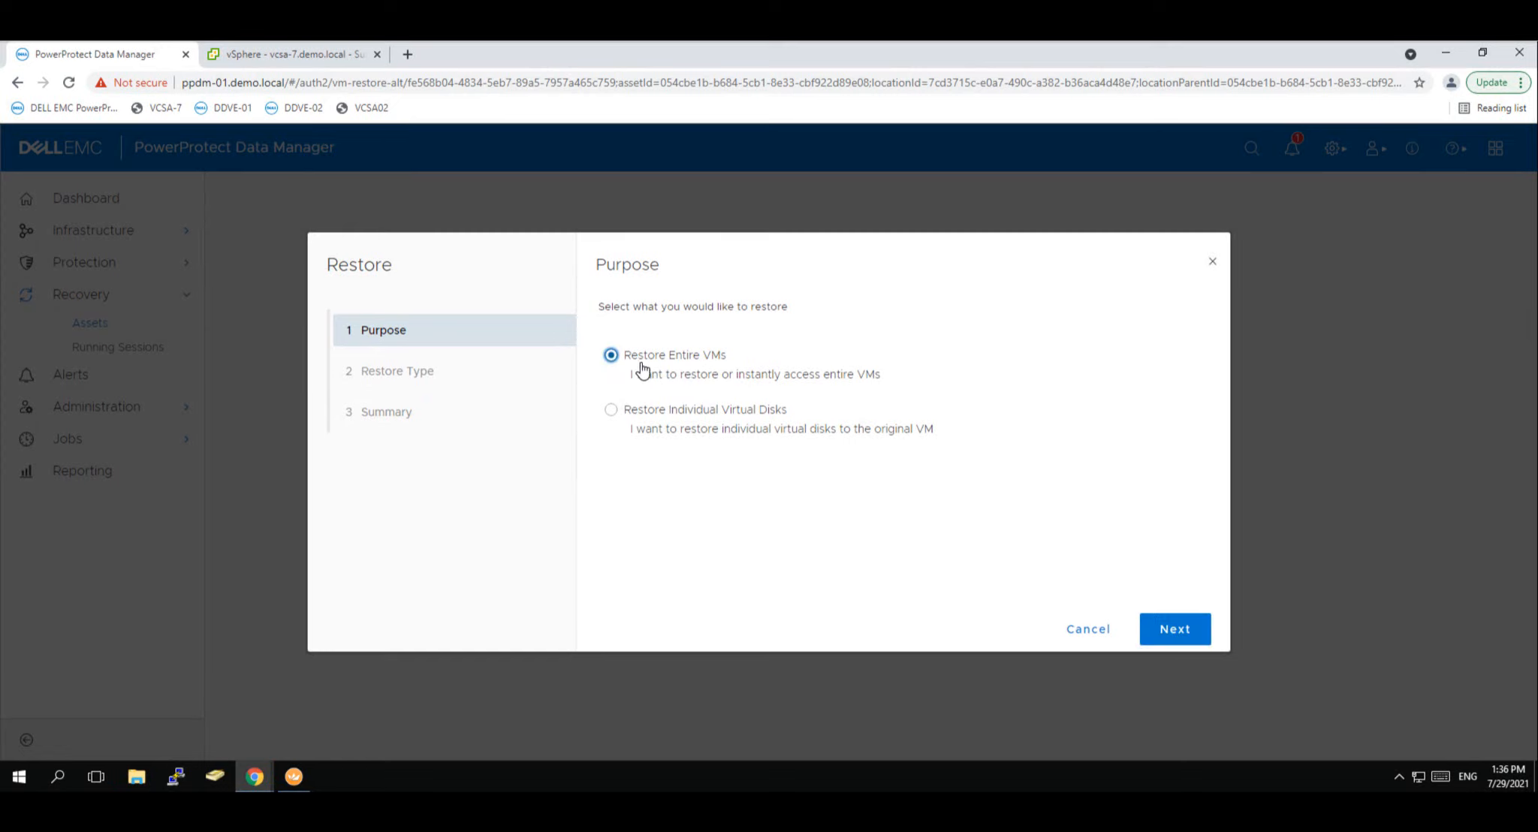
click(1167, 639)
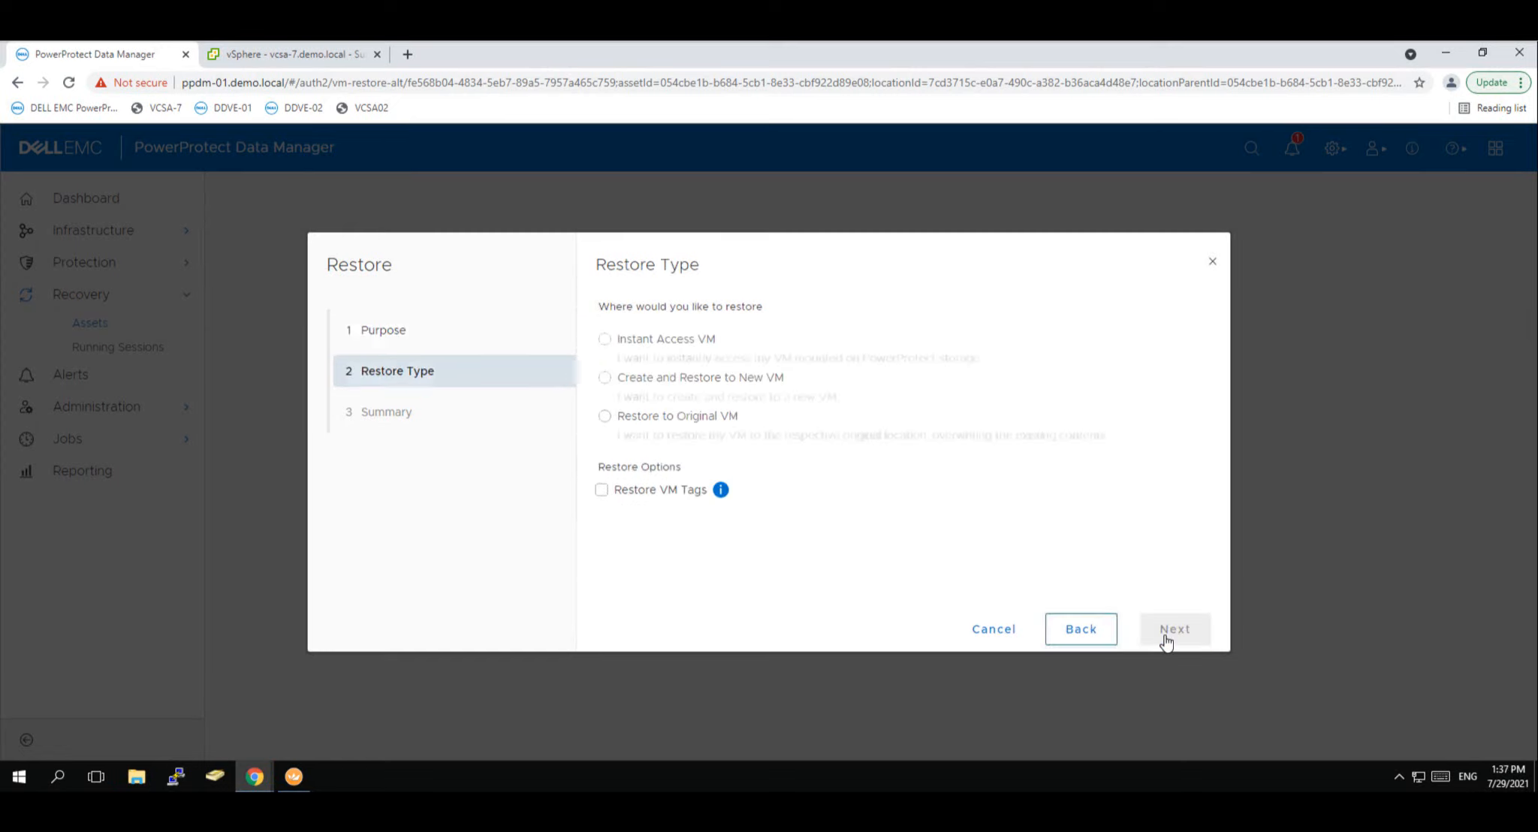
click(606, 380)
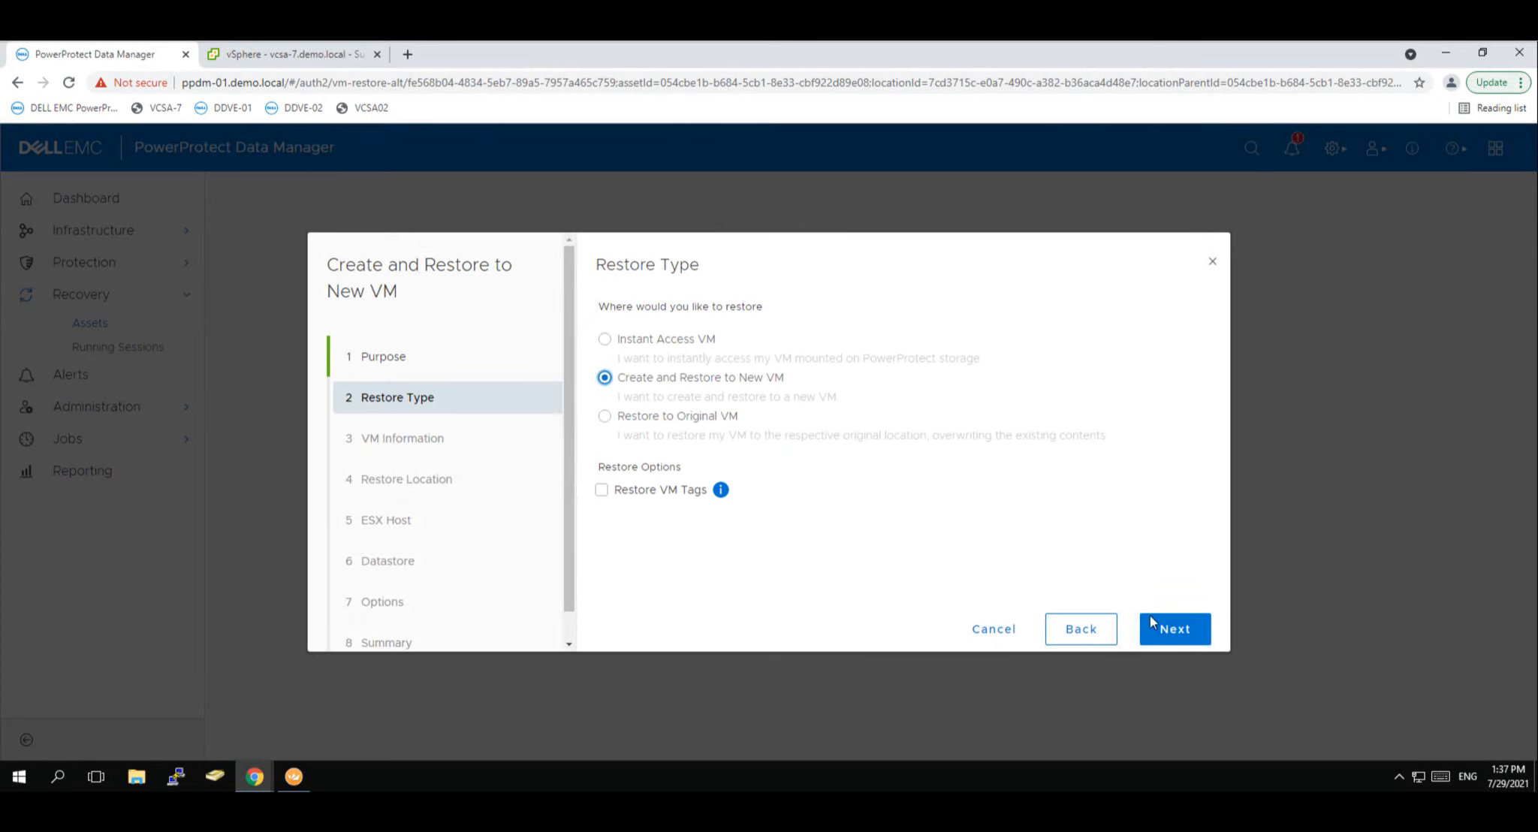
click(1167, 633)
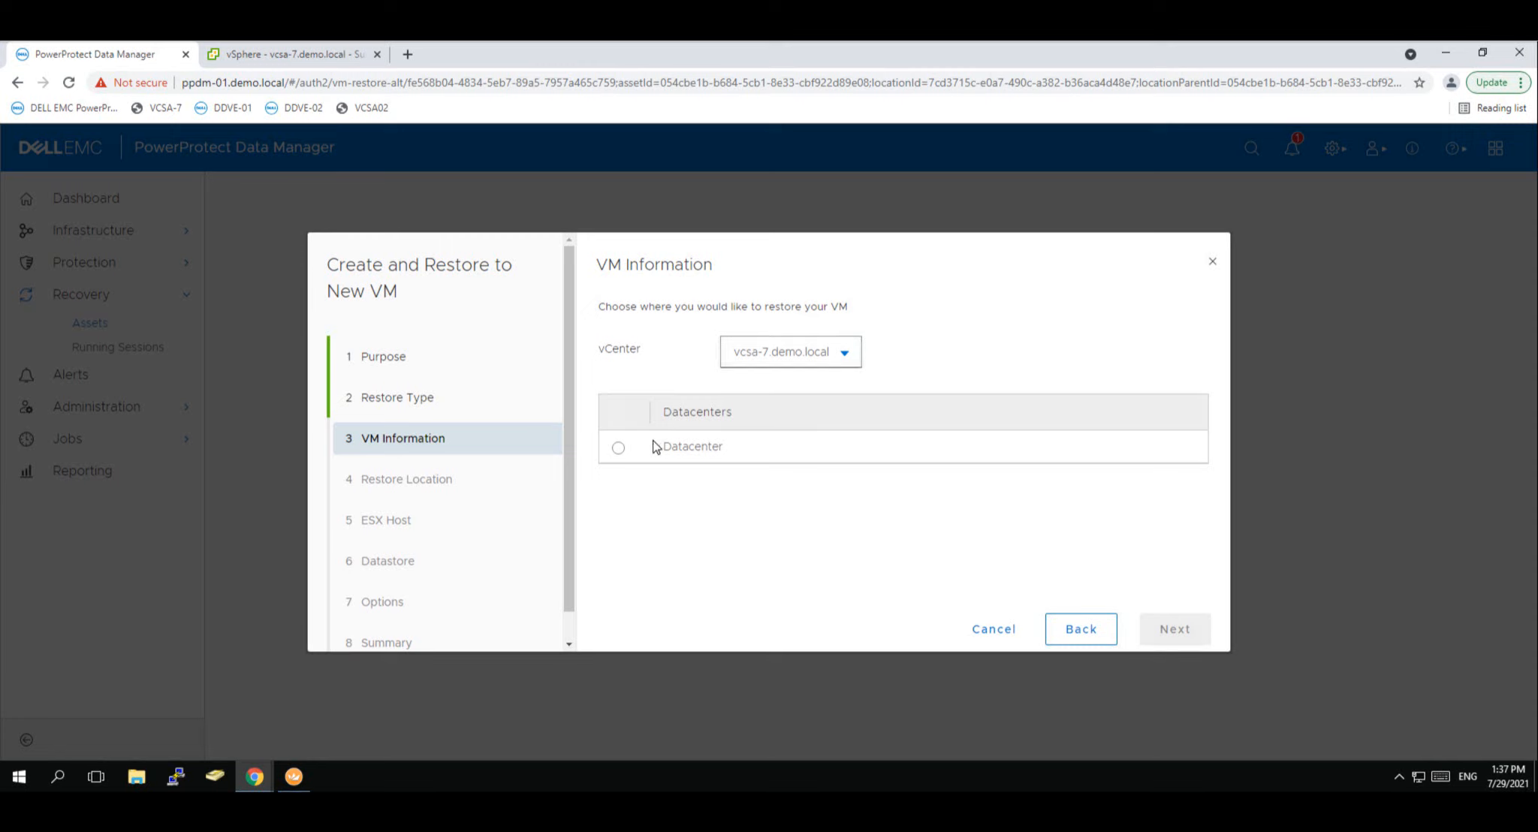
Step: Choose Datacenter on vcsa-7.demo.local and the PowerProtect cluster as the restore destination, and continue to the ESX host selection
click(619, 449)
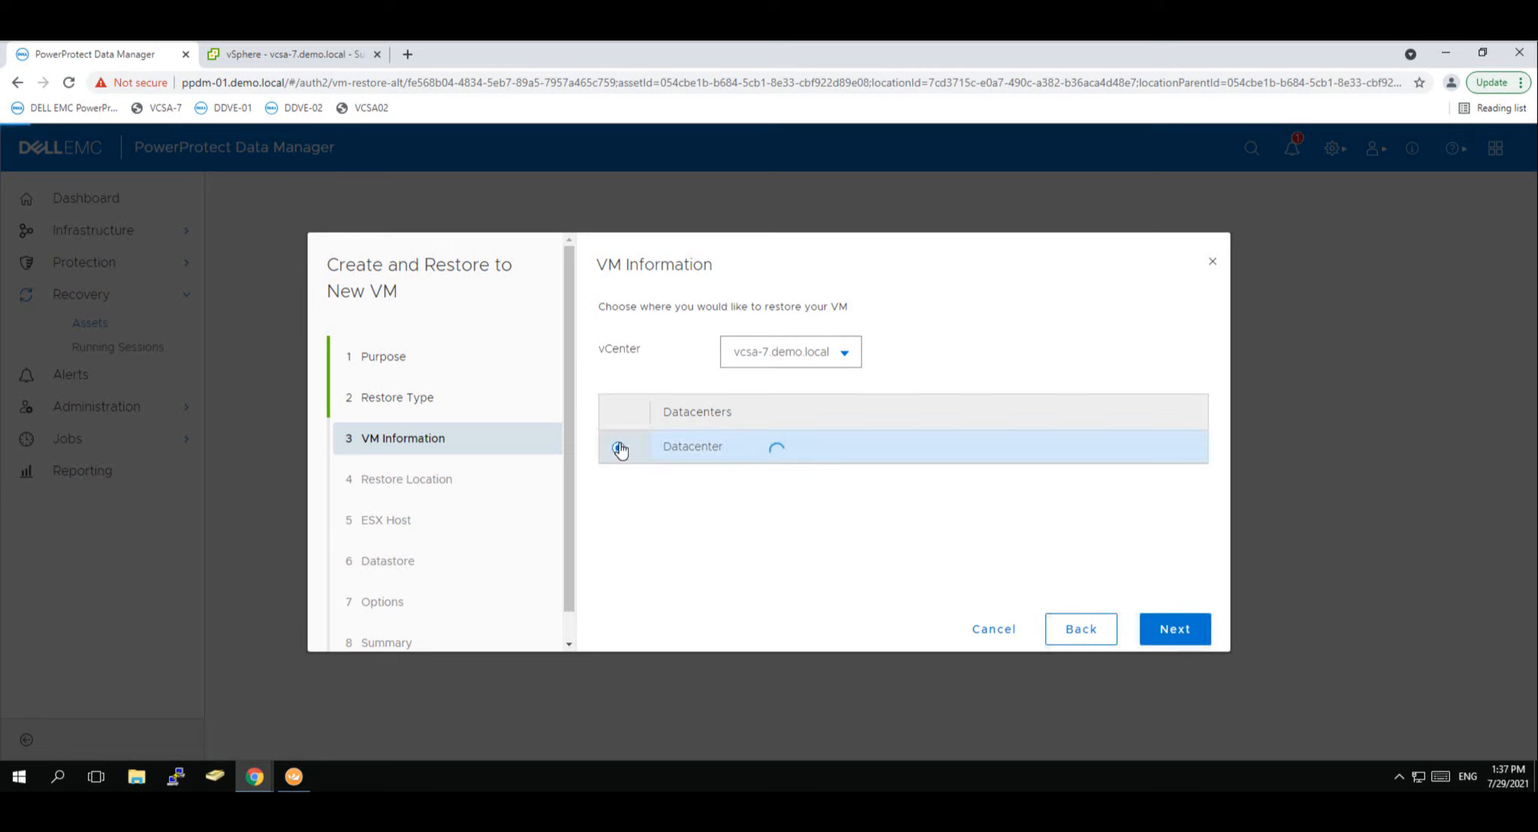
click(1150, 635)
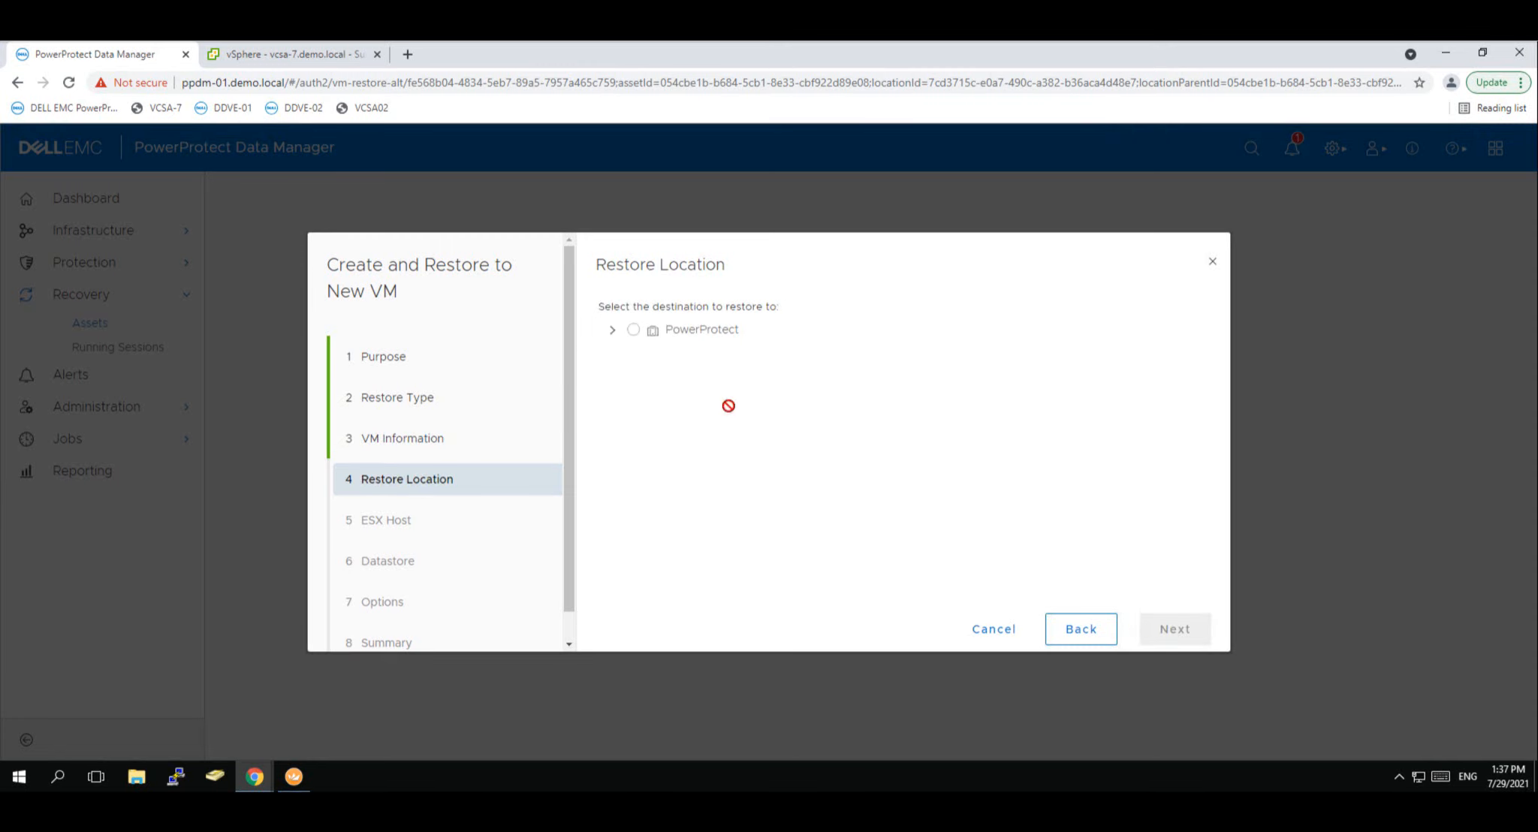
click(634, 330)
click(1171, 629)
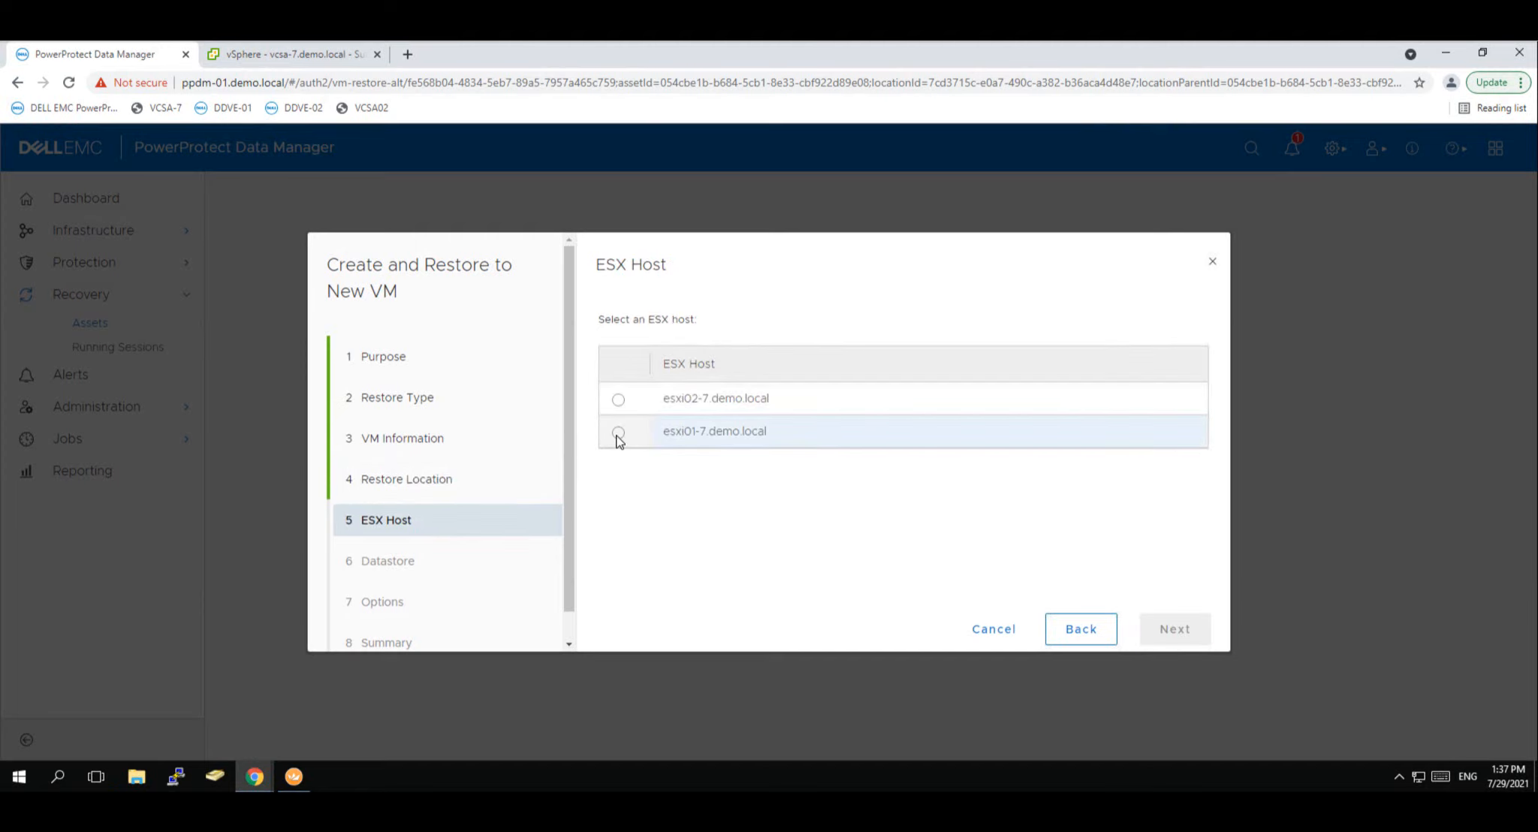
Step: Choose esxi01-7.demo.local as the ESX host and Datastore-esxi01 as the destination storage, and continue to the recovery options
click(619, 434)
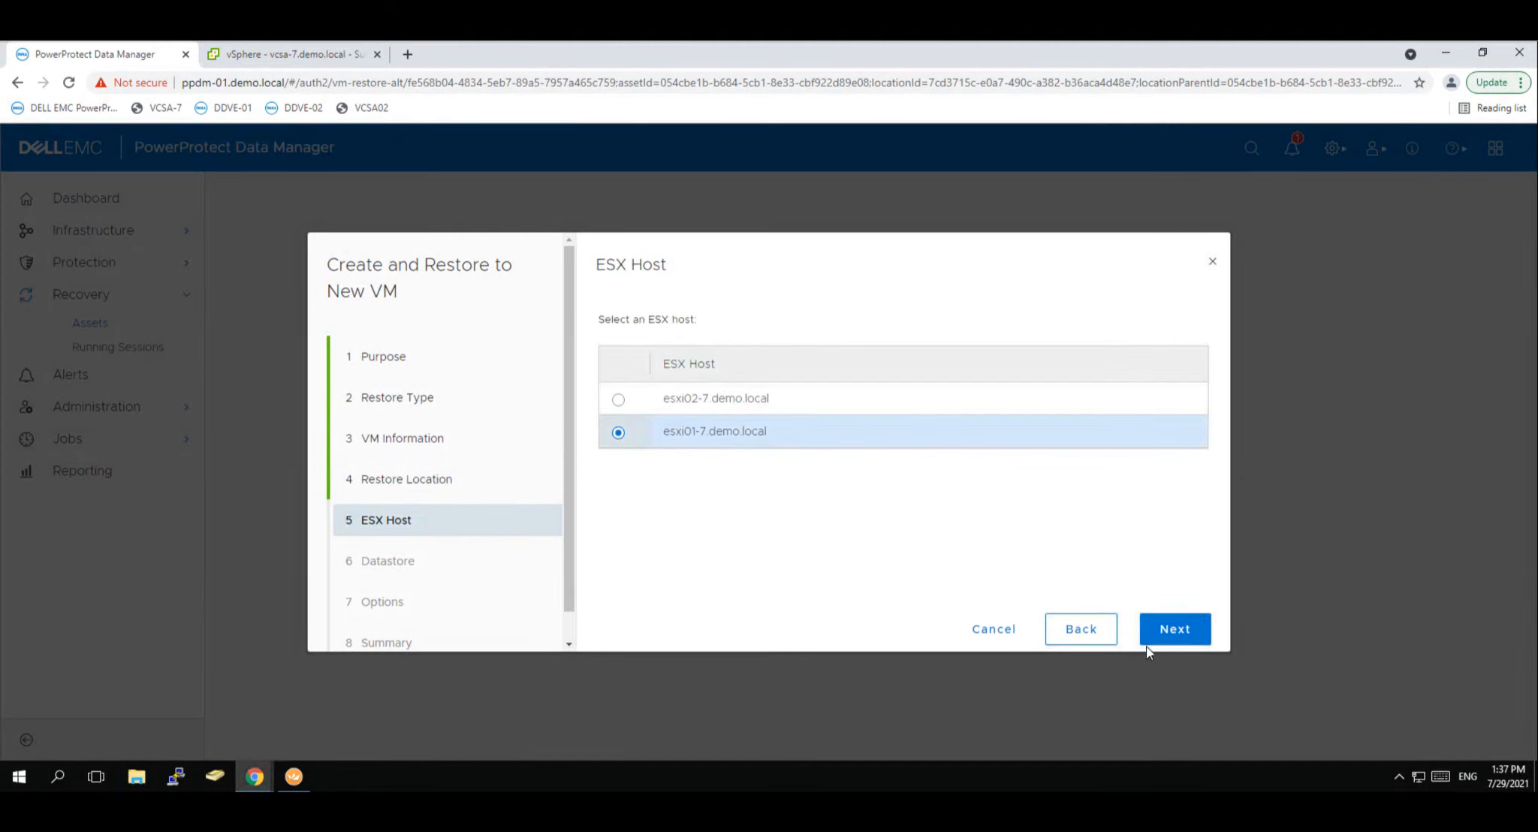
click(1167, 635)
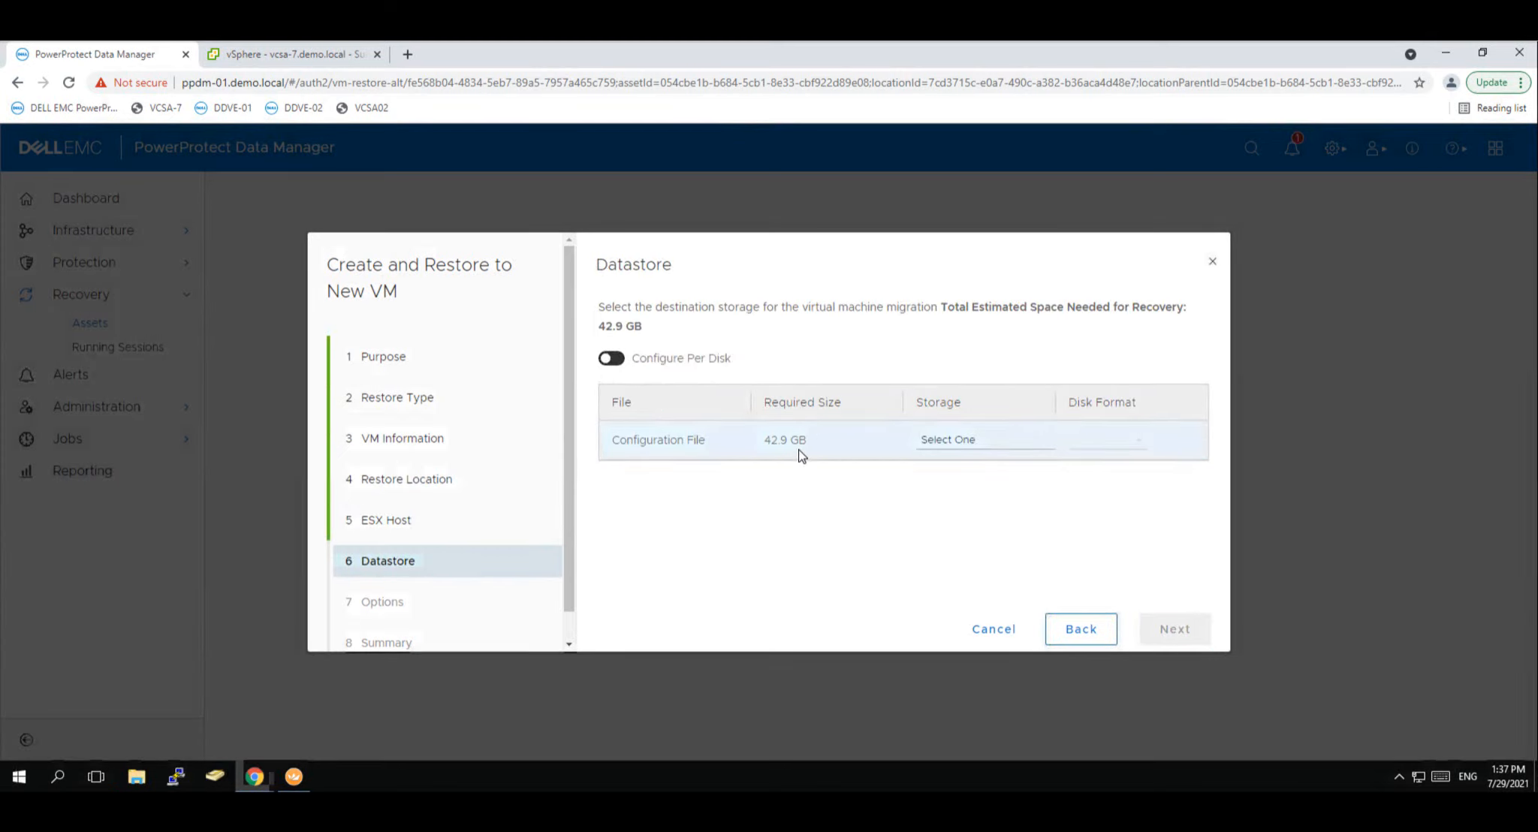
click(1012, 444)
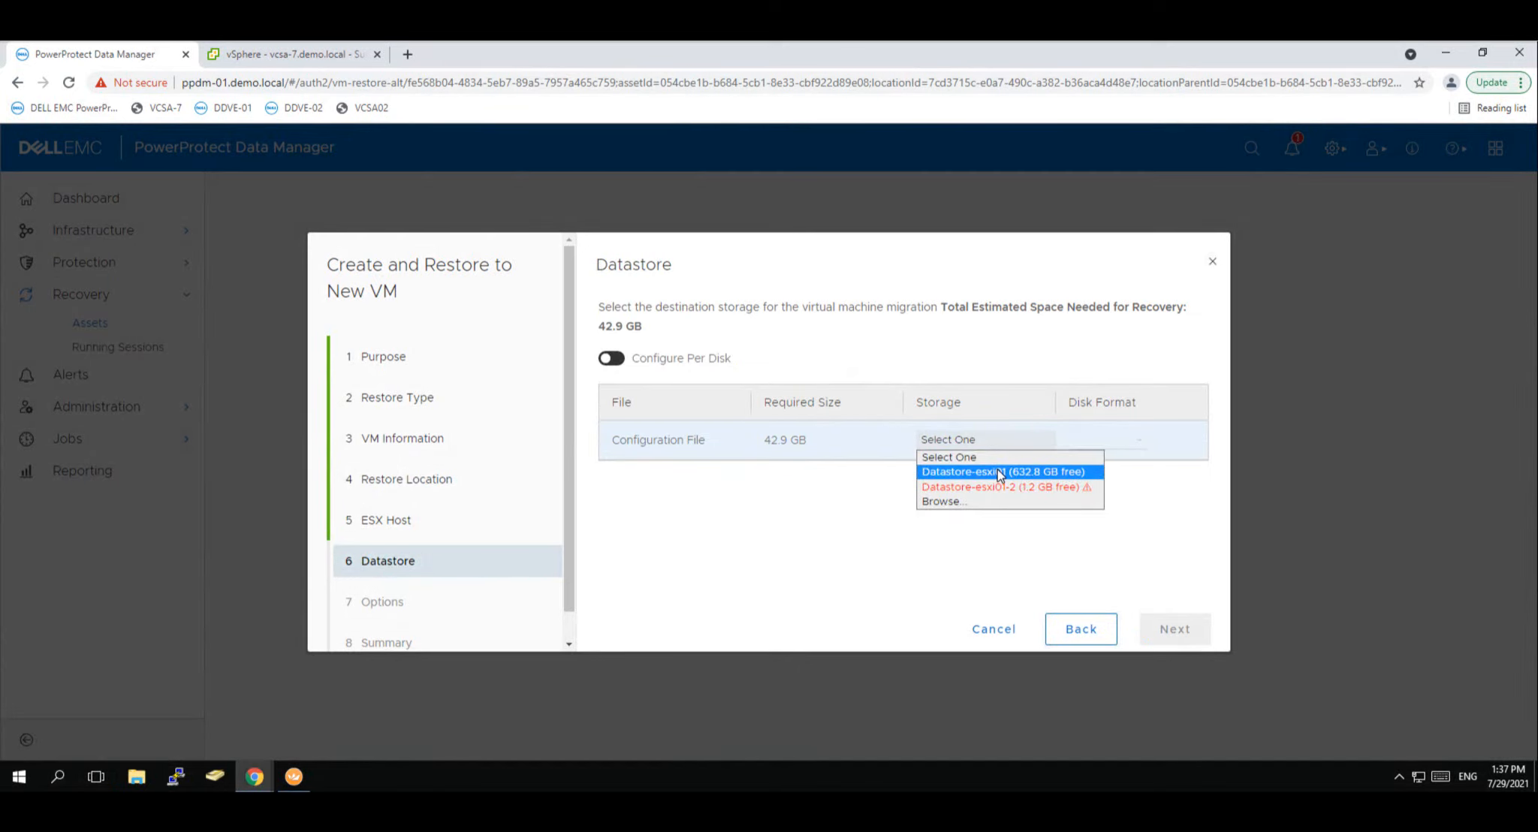
click(998, 471)
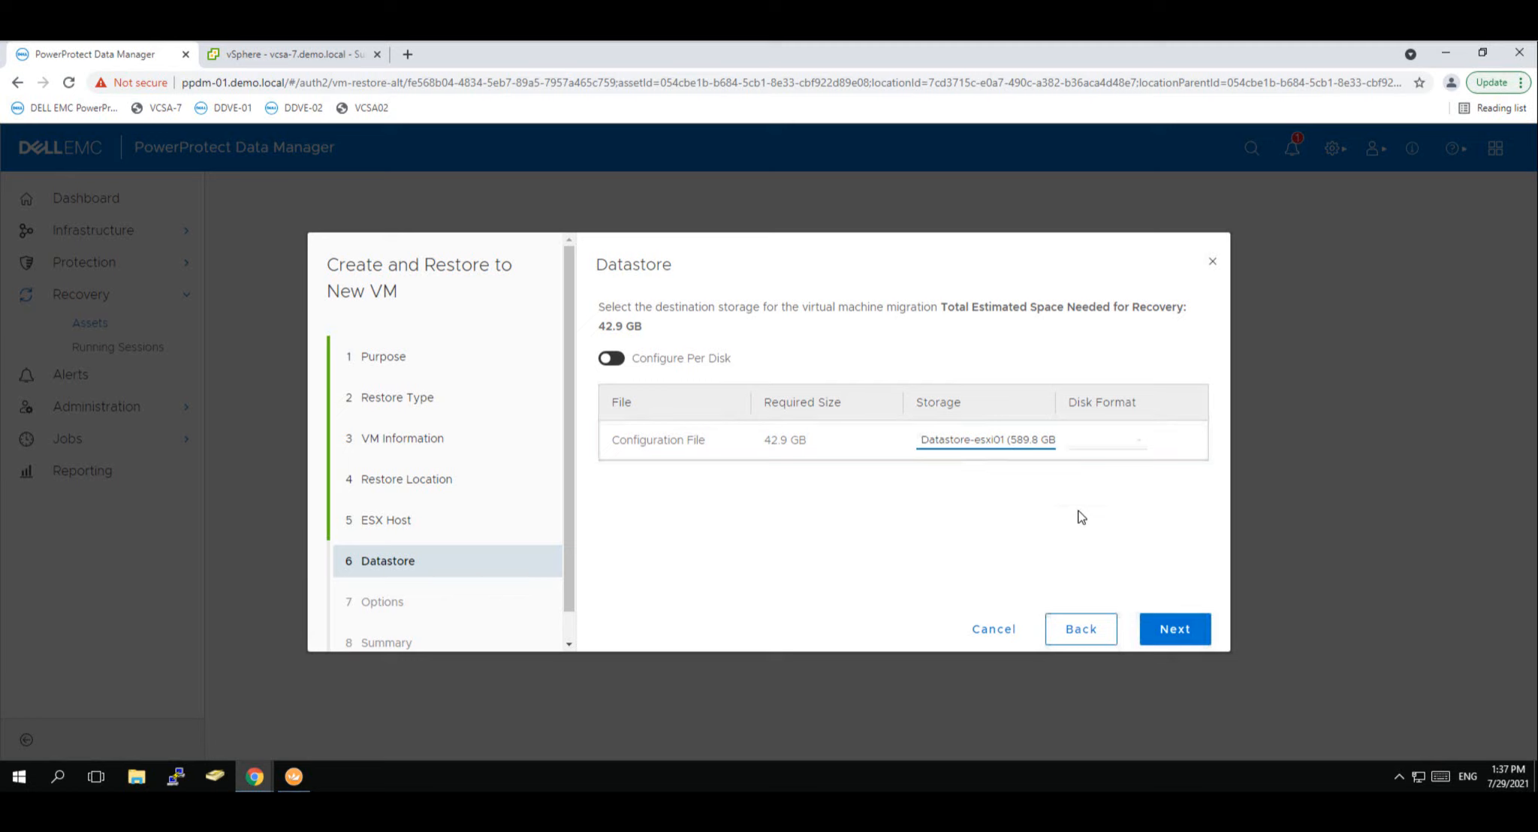
click(1169, 631)
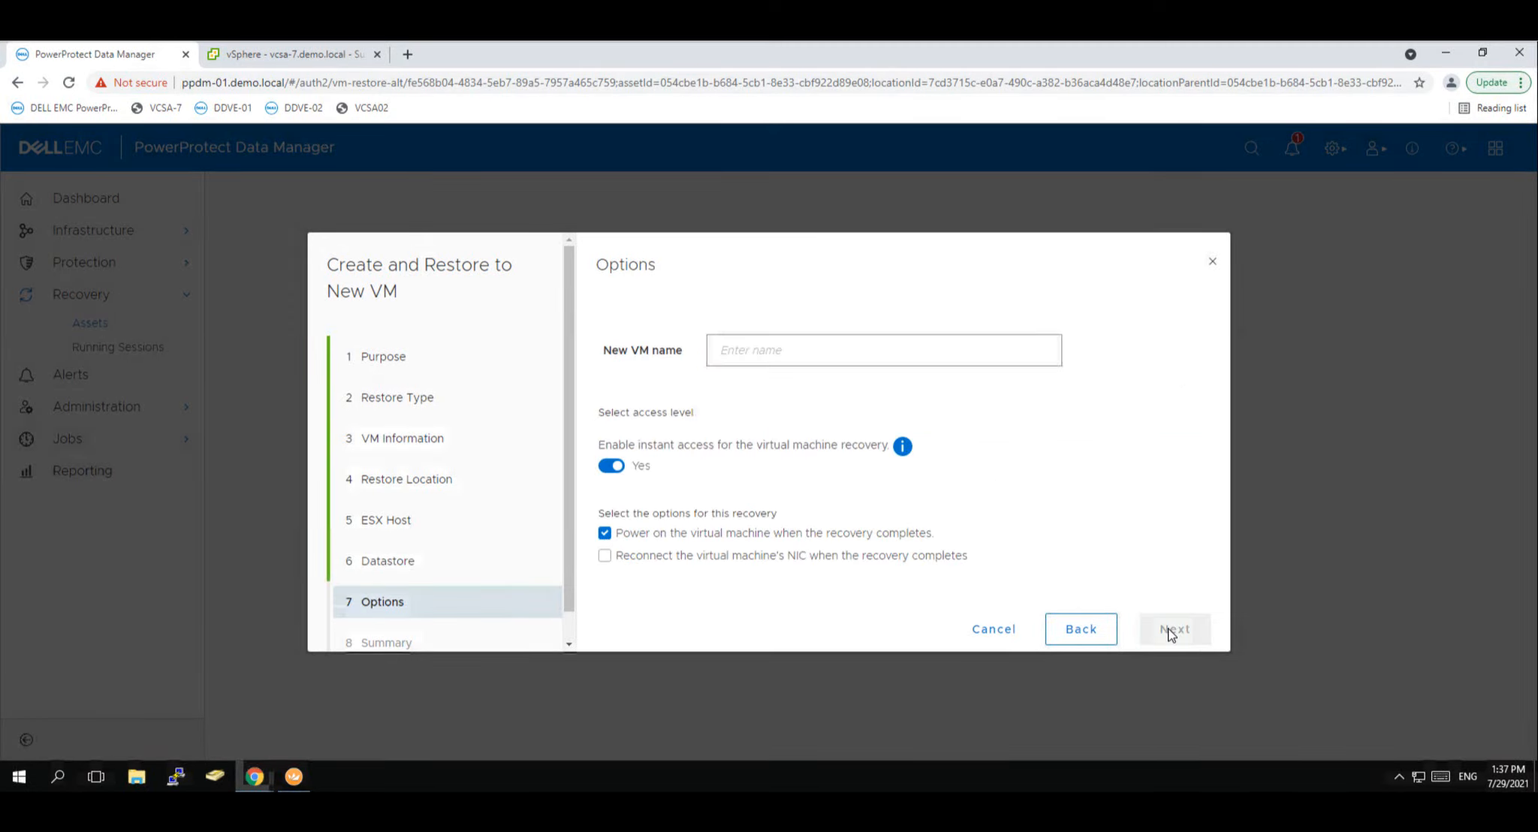
Step: Name the new VM "Restore of SQL-03" and start the restore with instant access and power-on after recovery
click(835, 357)
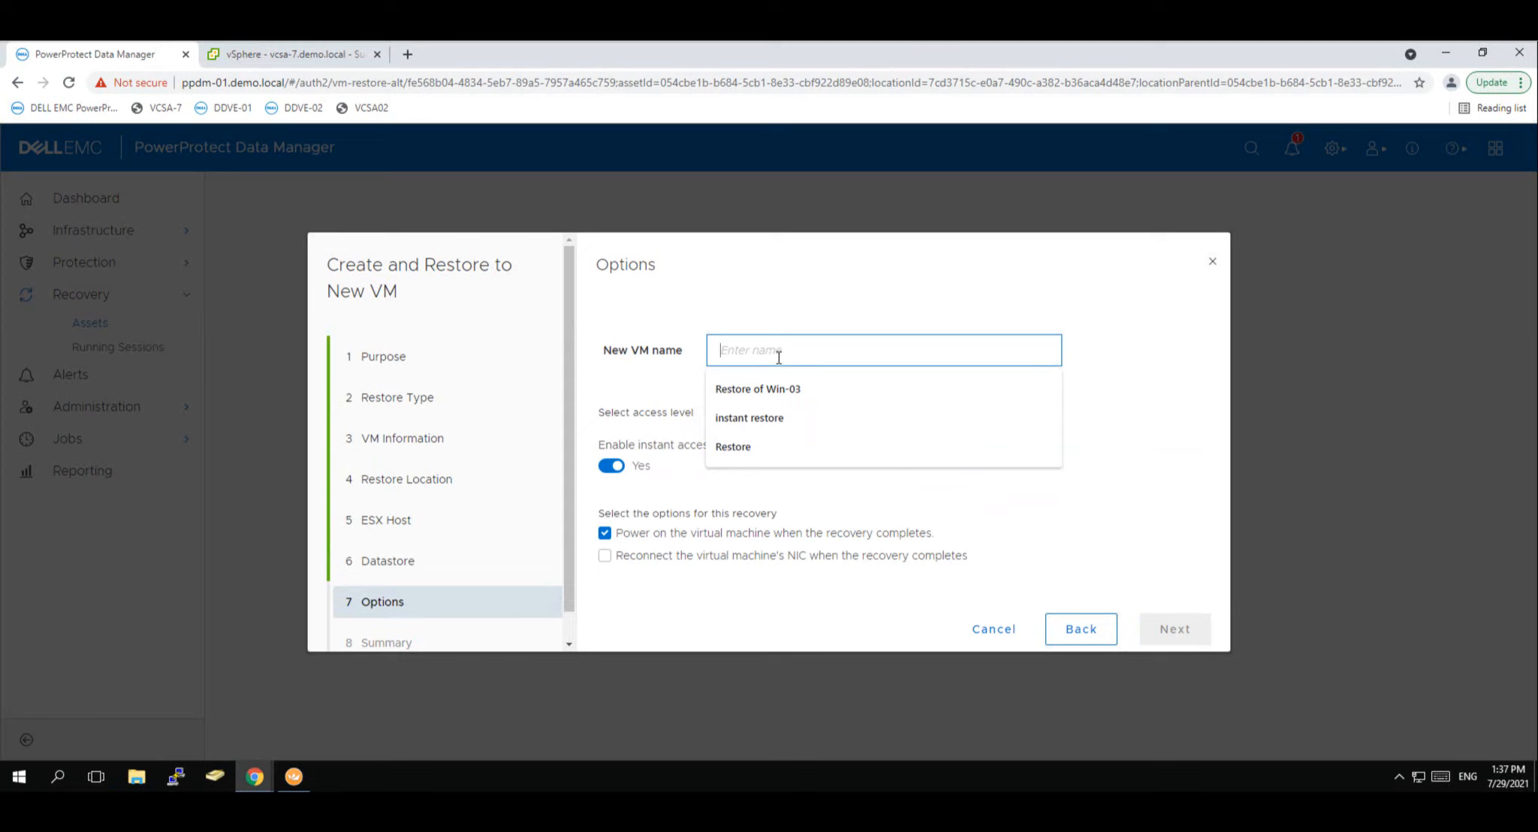
text(Rest)
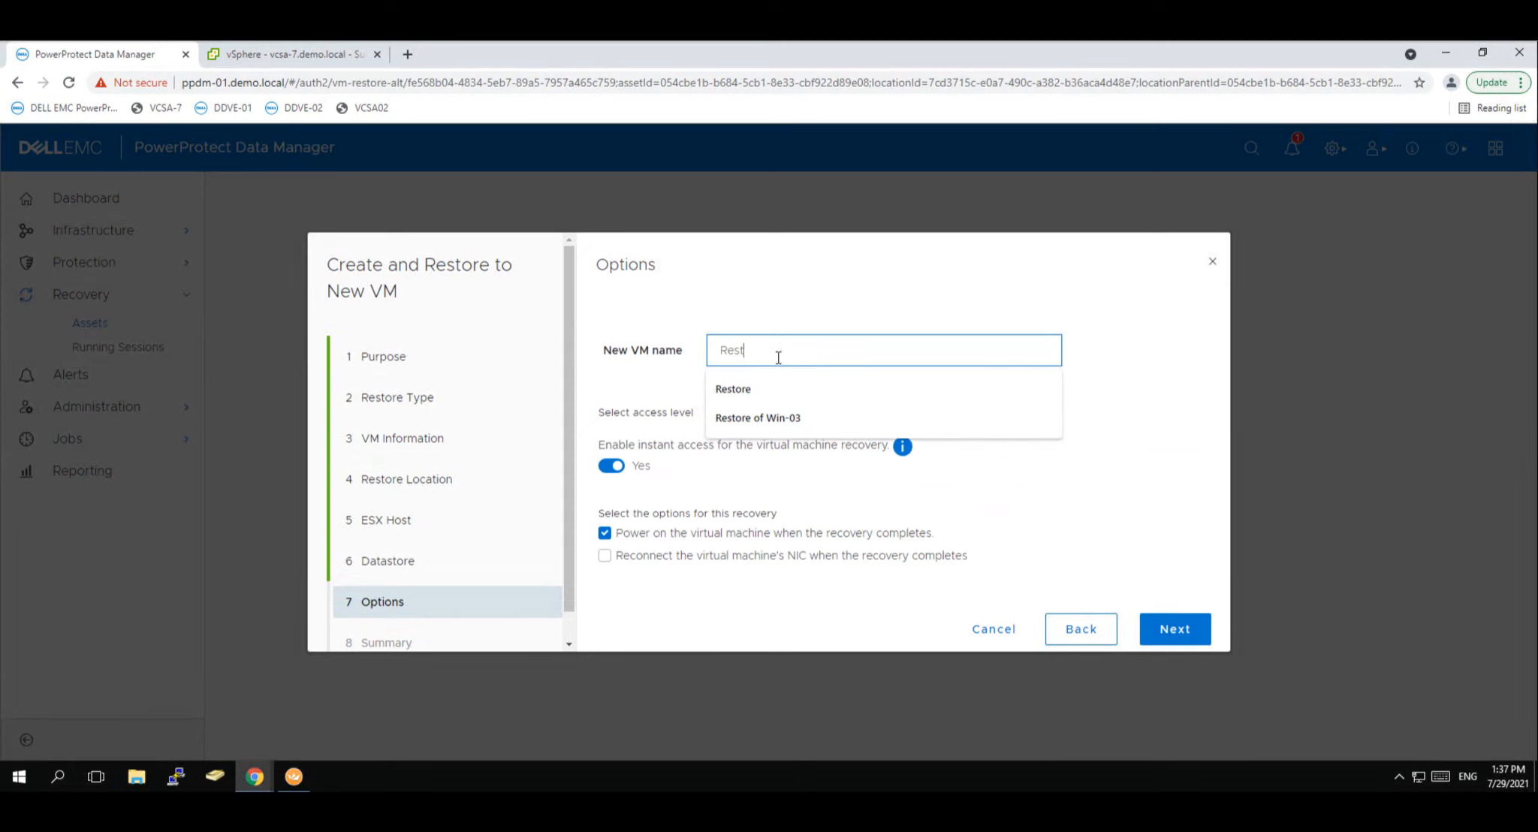
text(ore of)
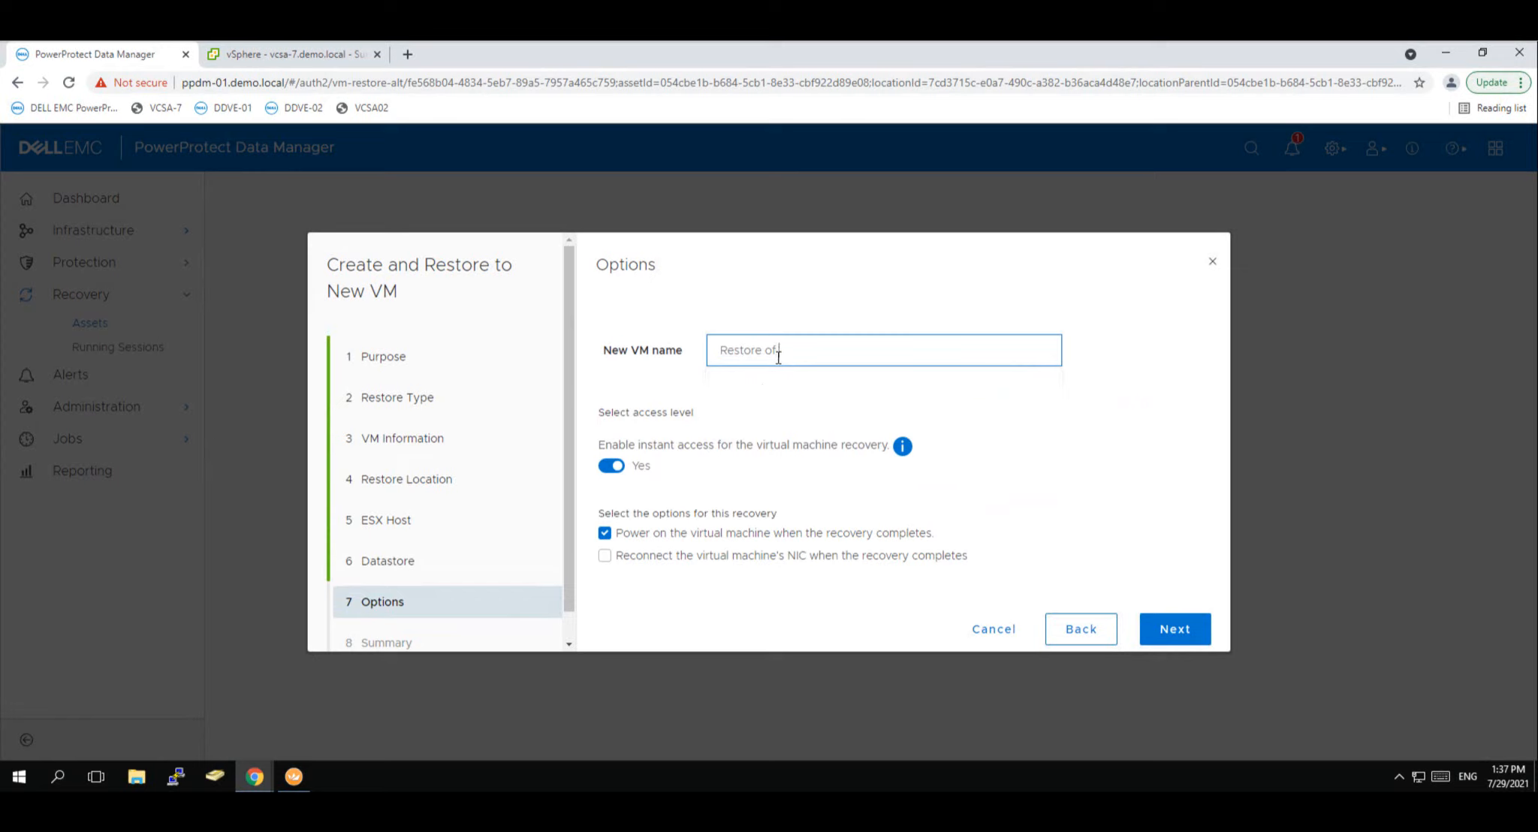
text( SQL-03)
click(1174, 639)
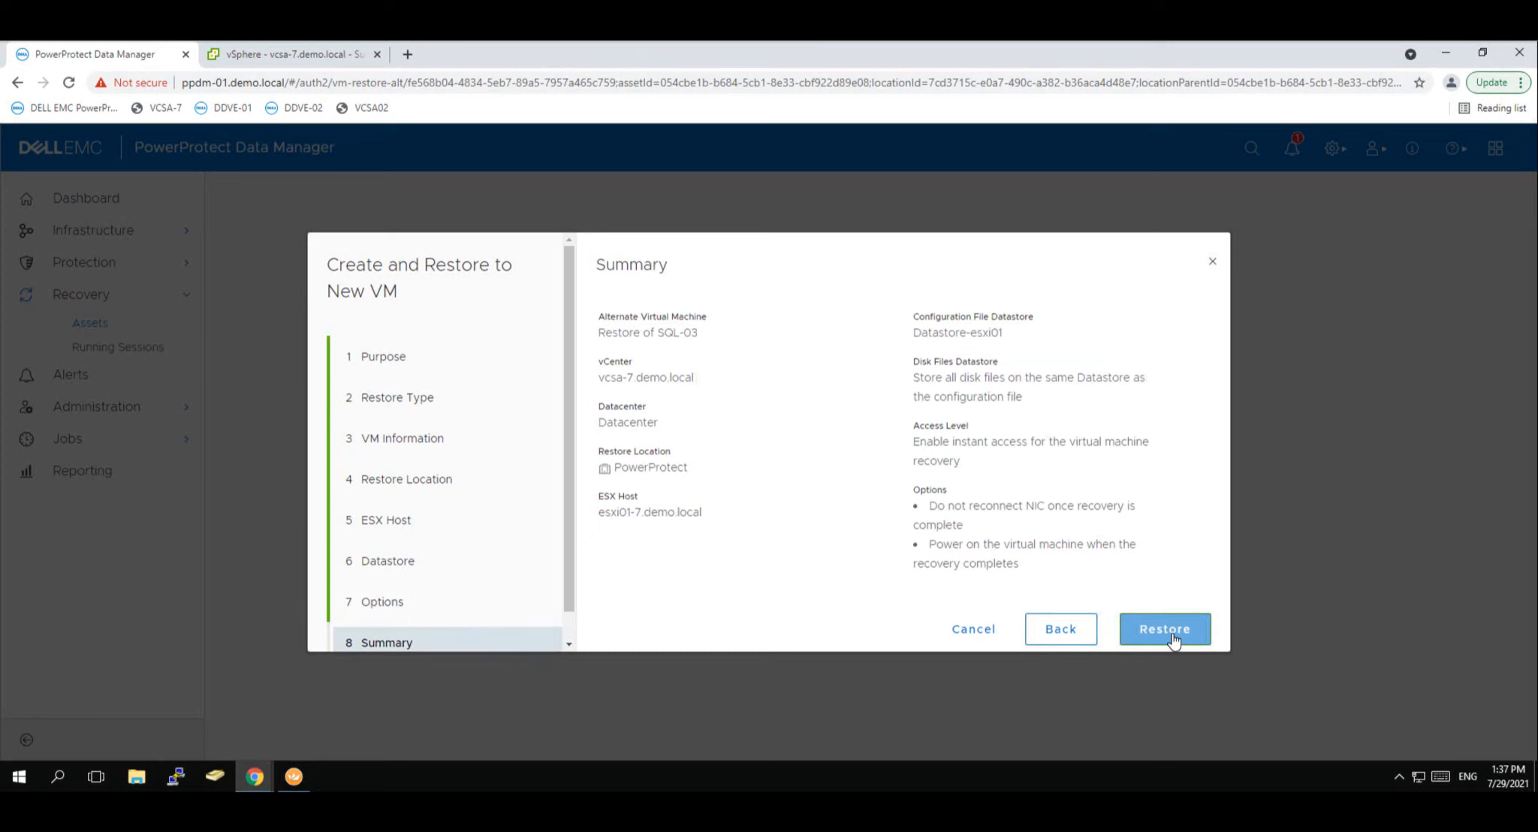
click(1174, 640)
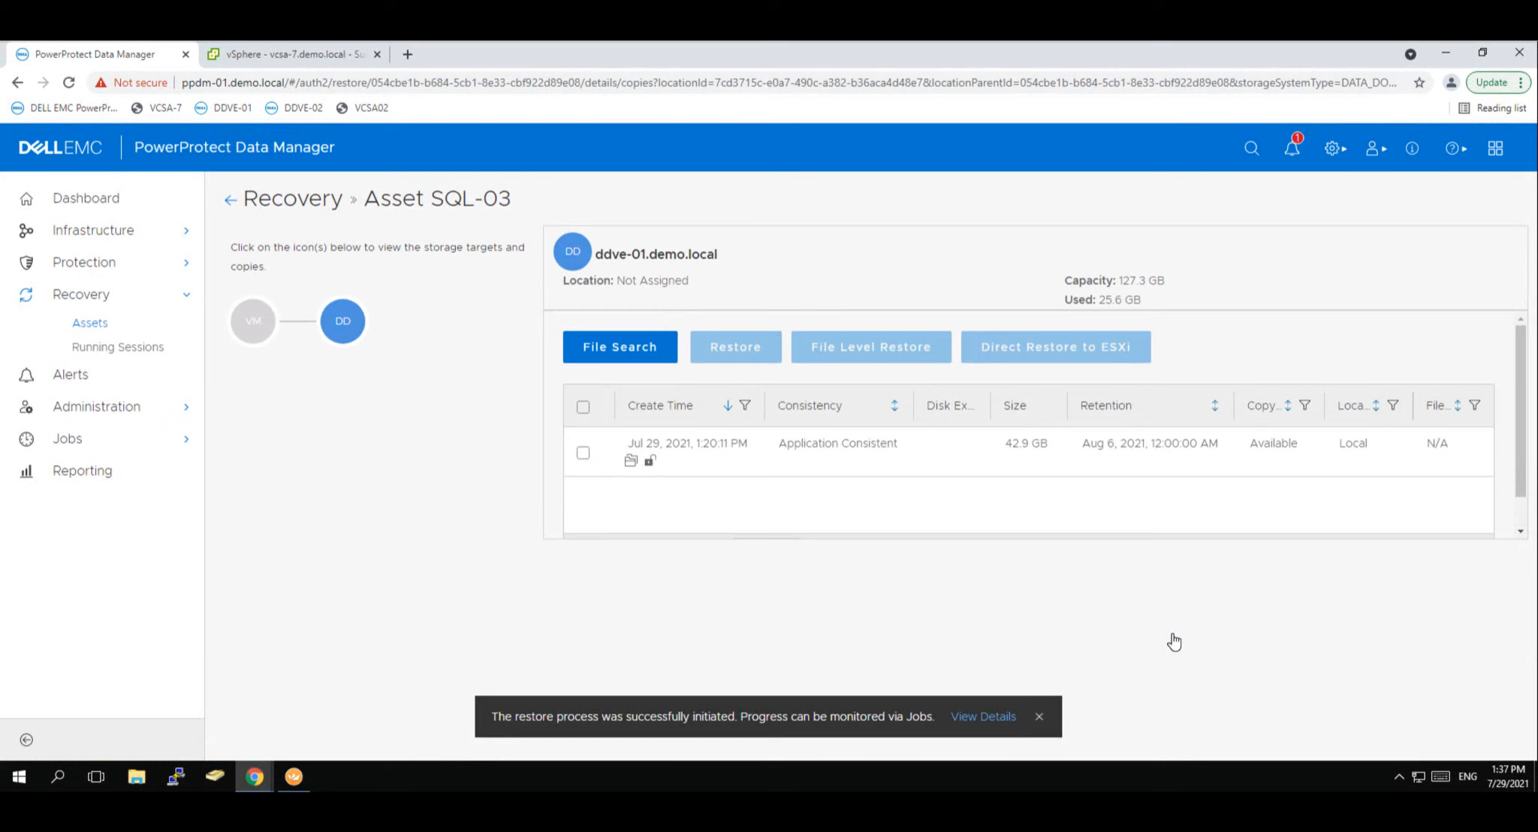
Step: Check the restore job's status in the protection jobs and look for the restored VM in the vSphere inventory
click(75, 445)
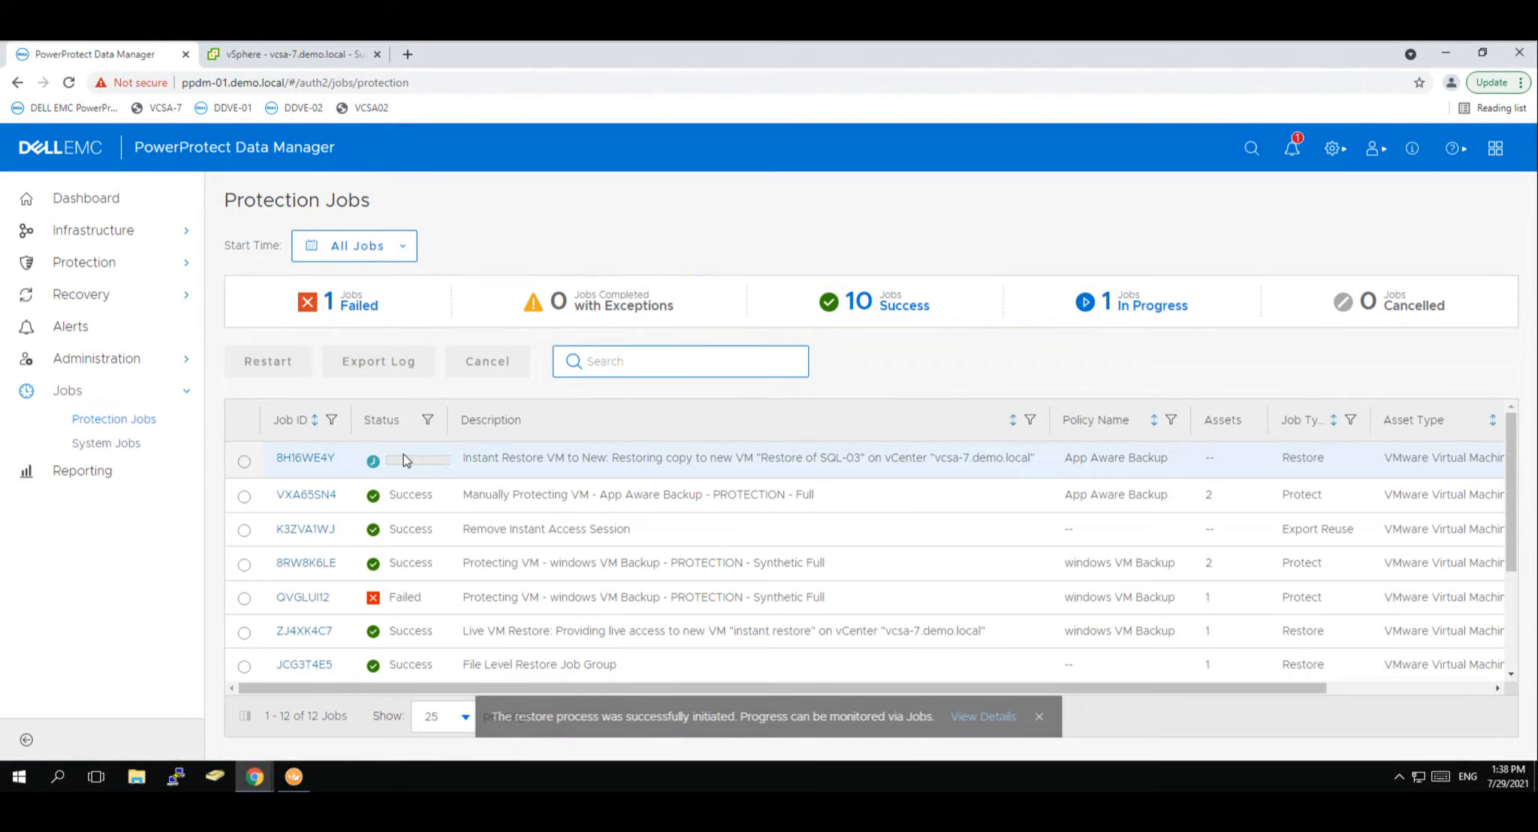
mouse_move(431, 465)
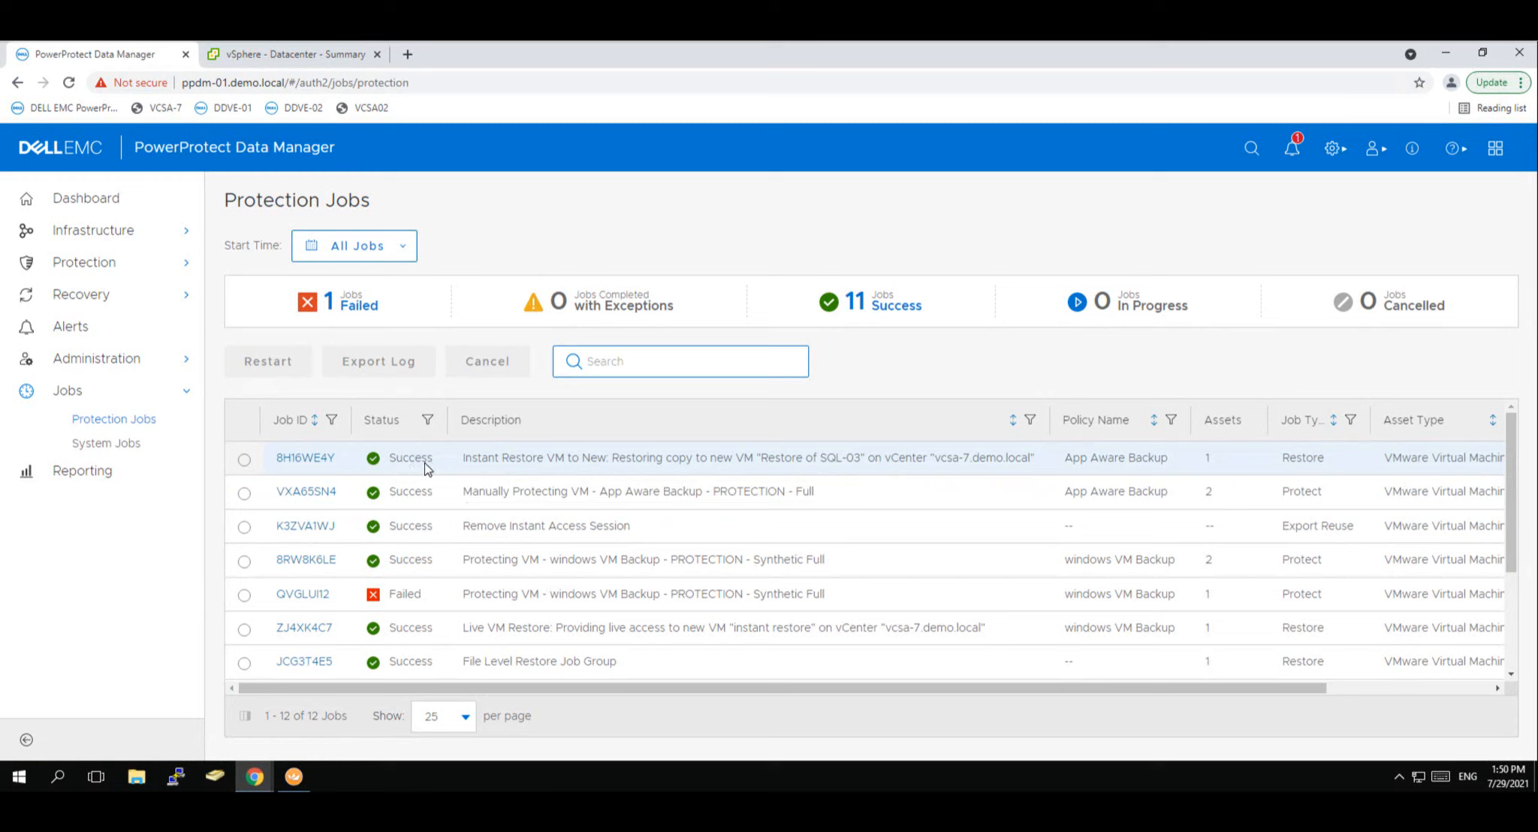
click(277, 58)
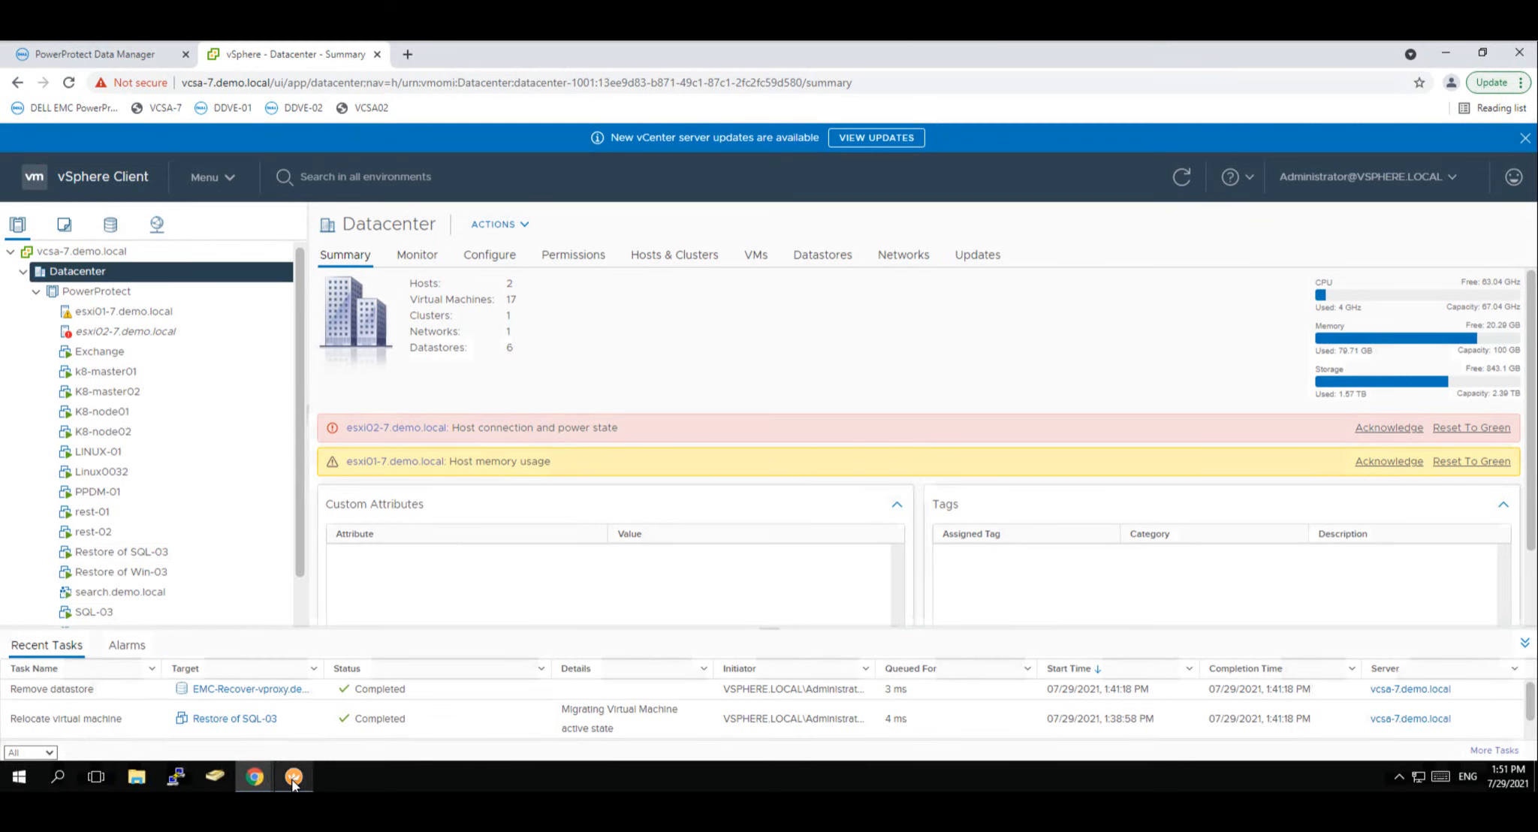
Step: Switch to the SQL-03 remote session in Royal TS and expand the tables of the SQLDB_01 database
mouse_move(293, 781)
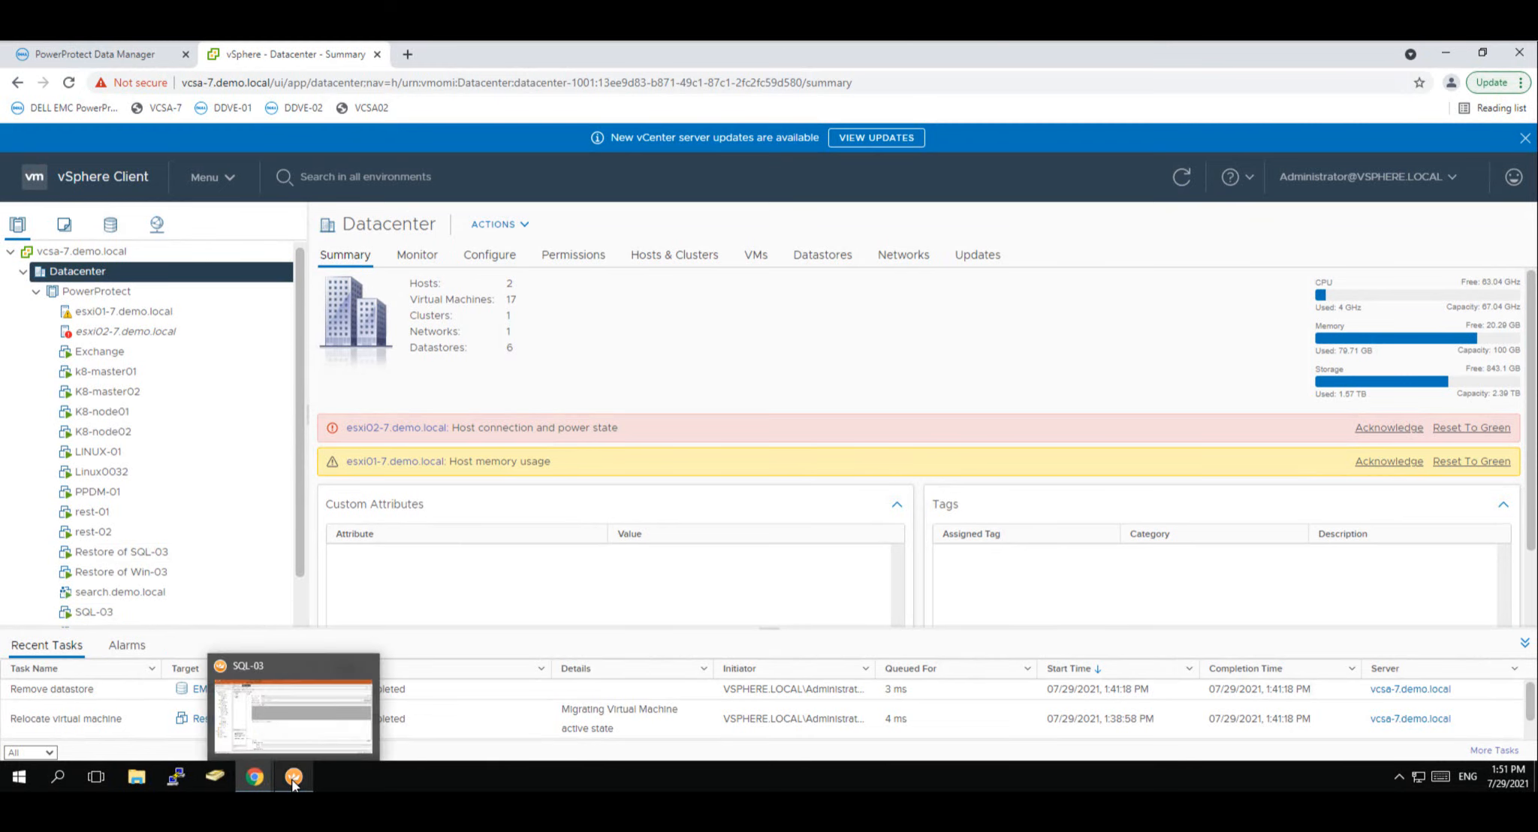
click(292, 740)
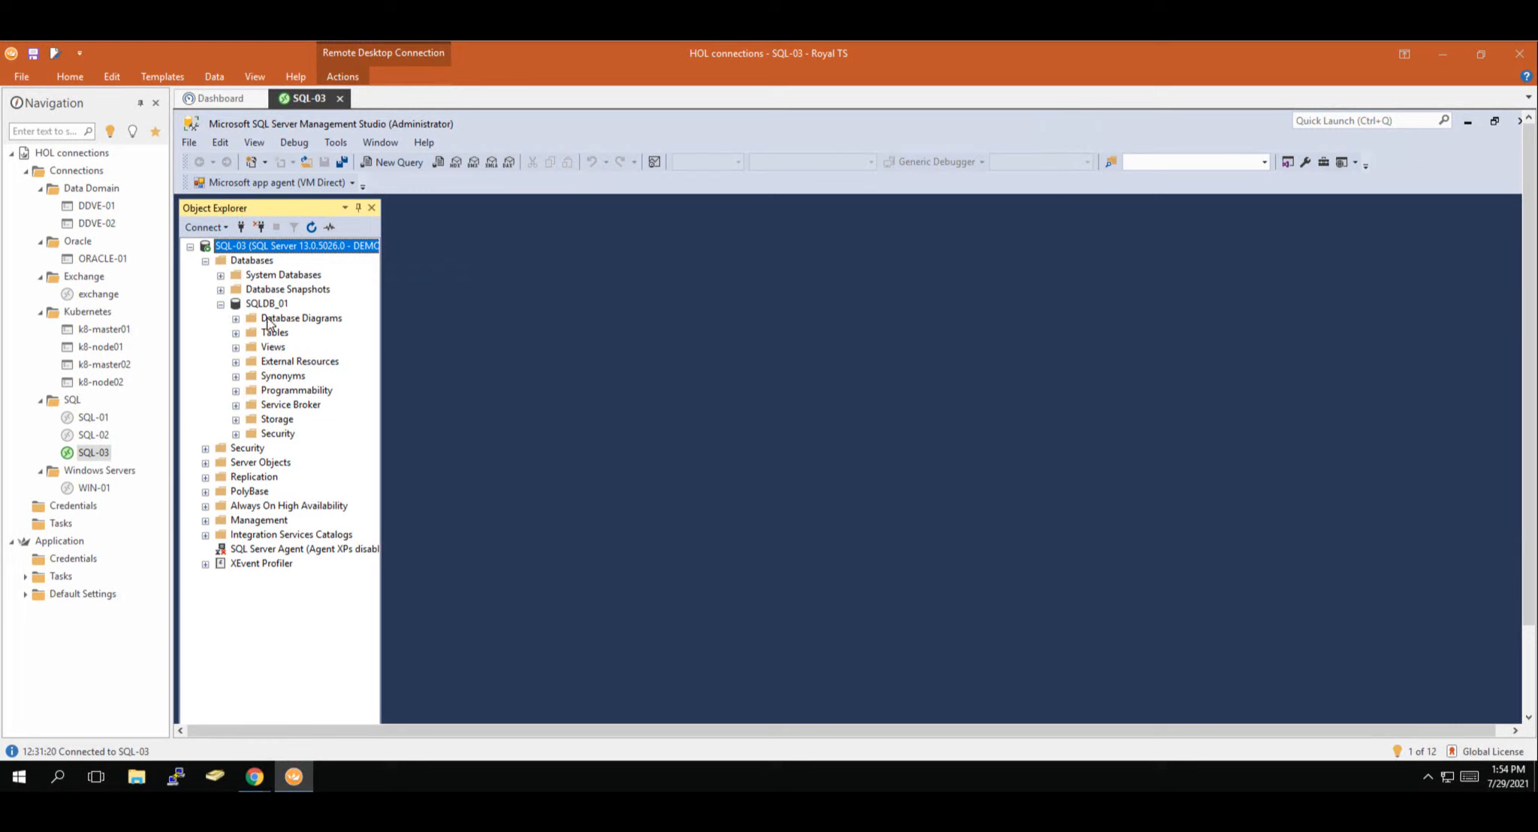
click(236, 333)
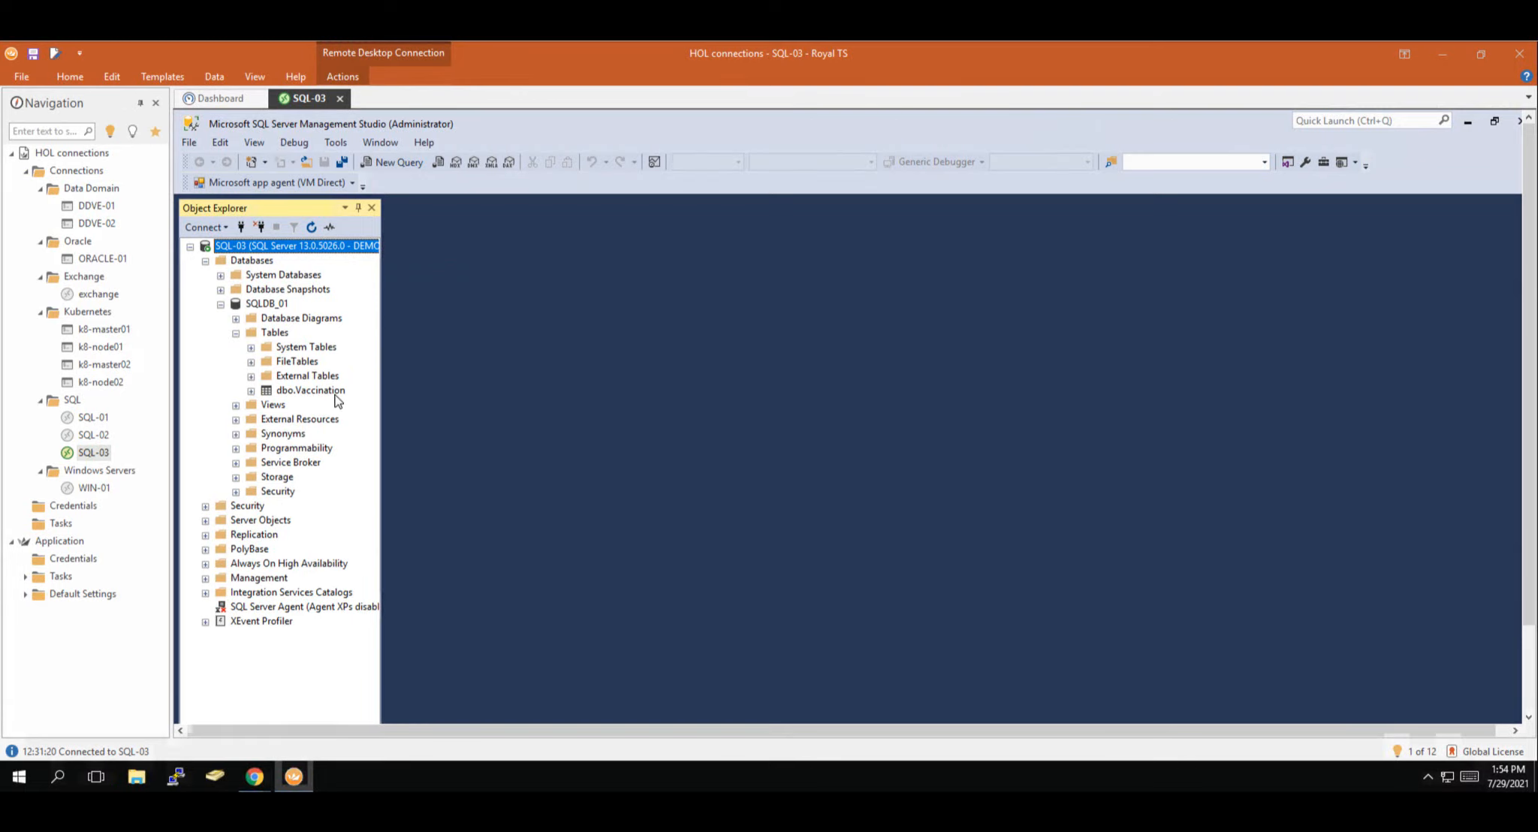
Step: Open Table Restore in the Microsoft app agent for VM Direct and select Data Domain server 192.168.1.30 with the App Aware Backup storage unit
click(269, 182)
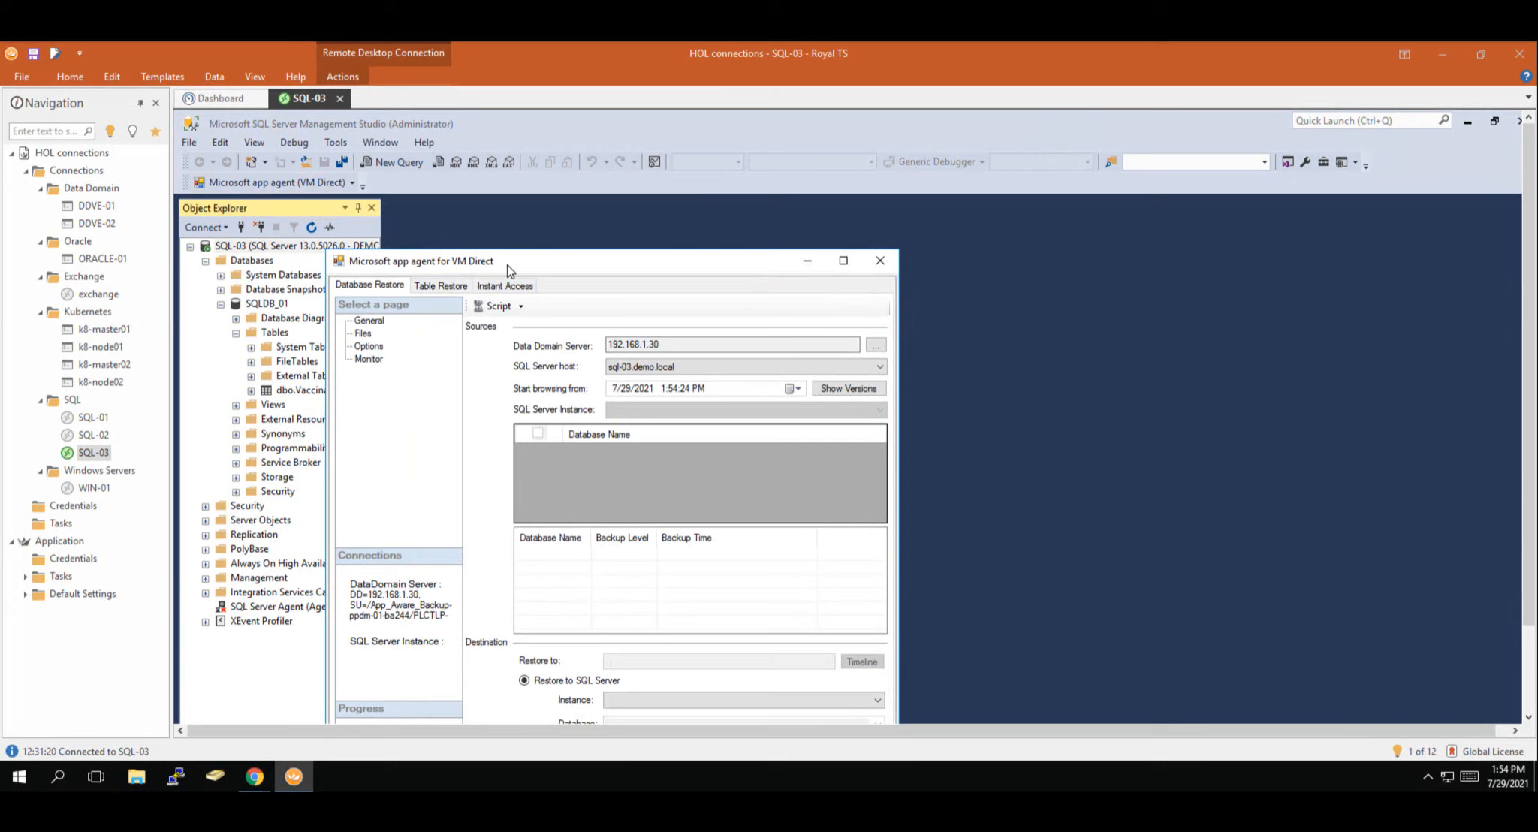
drag(507, 264, 501, 228)
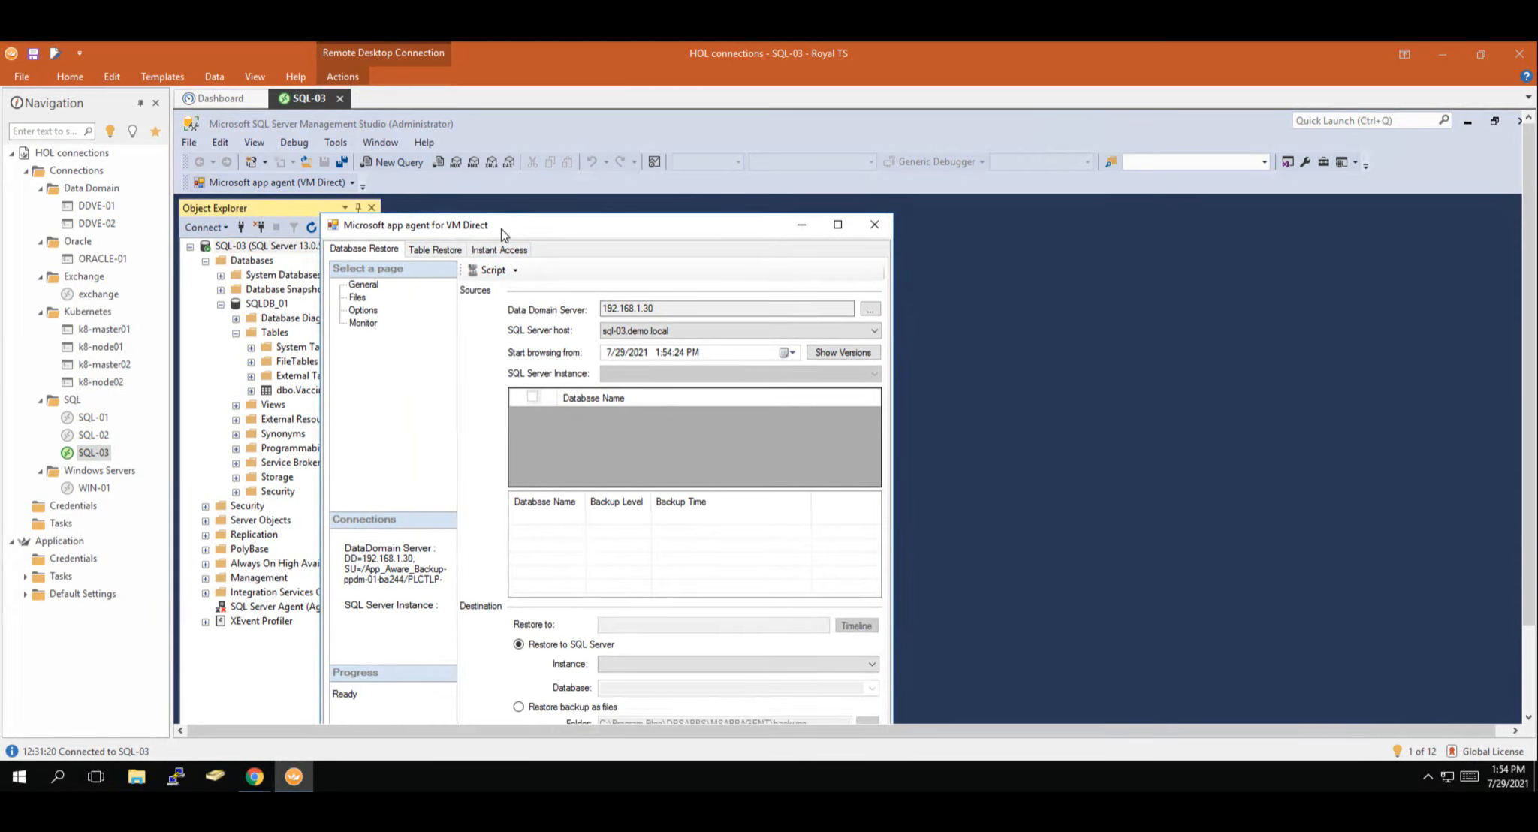
click(434, 251)
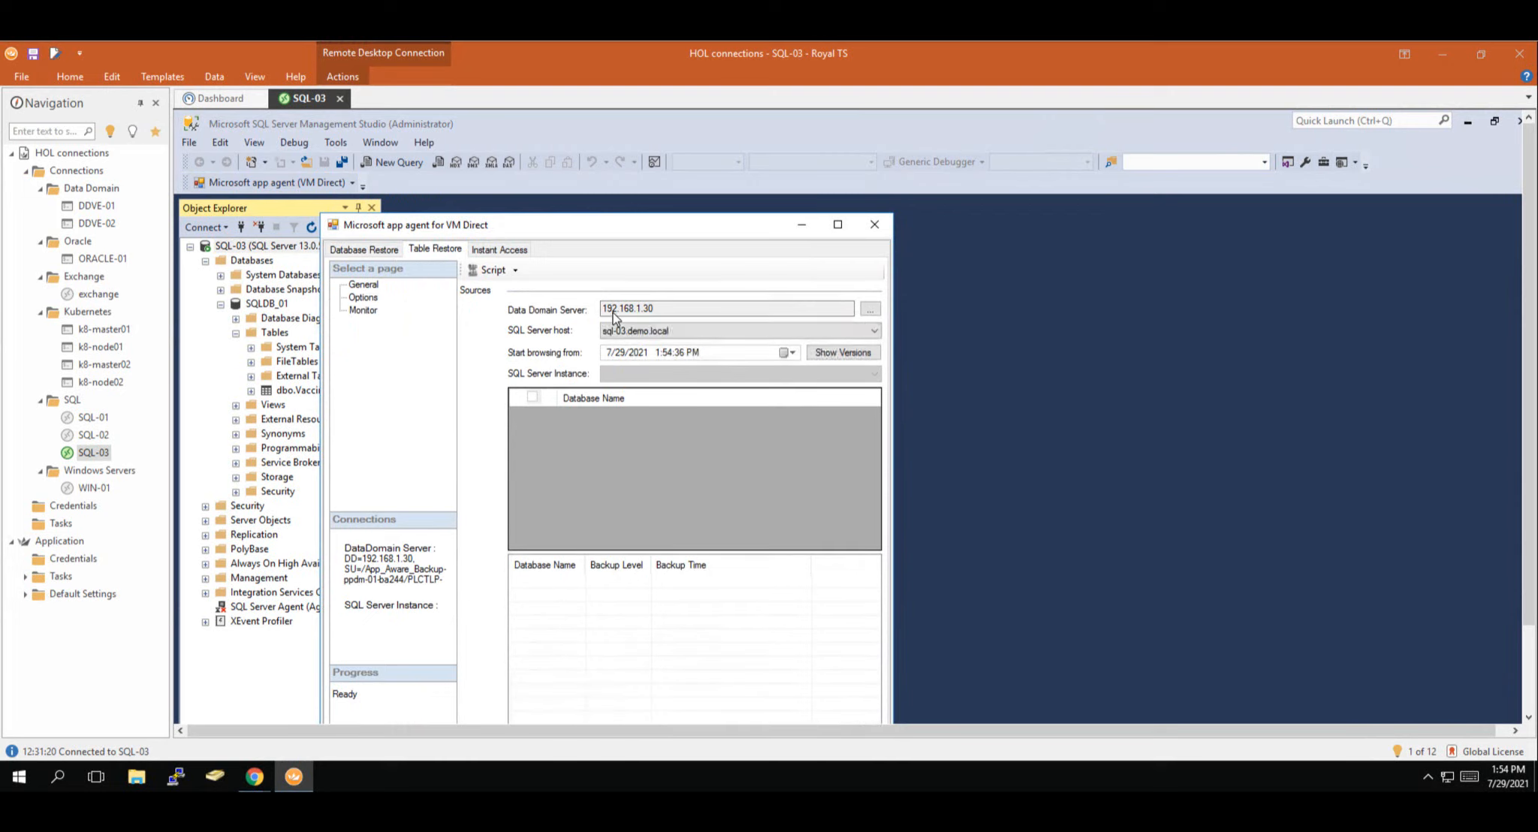
click(869, 310)
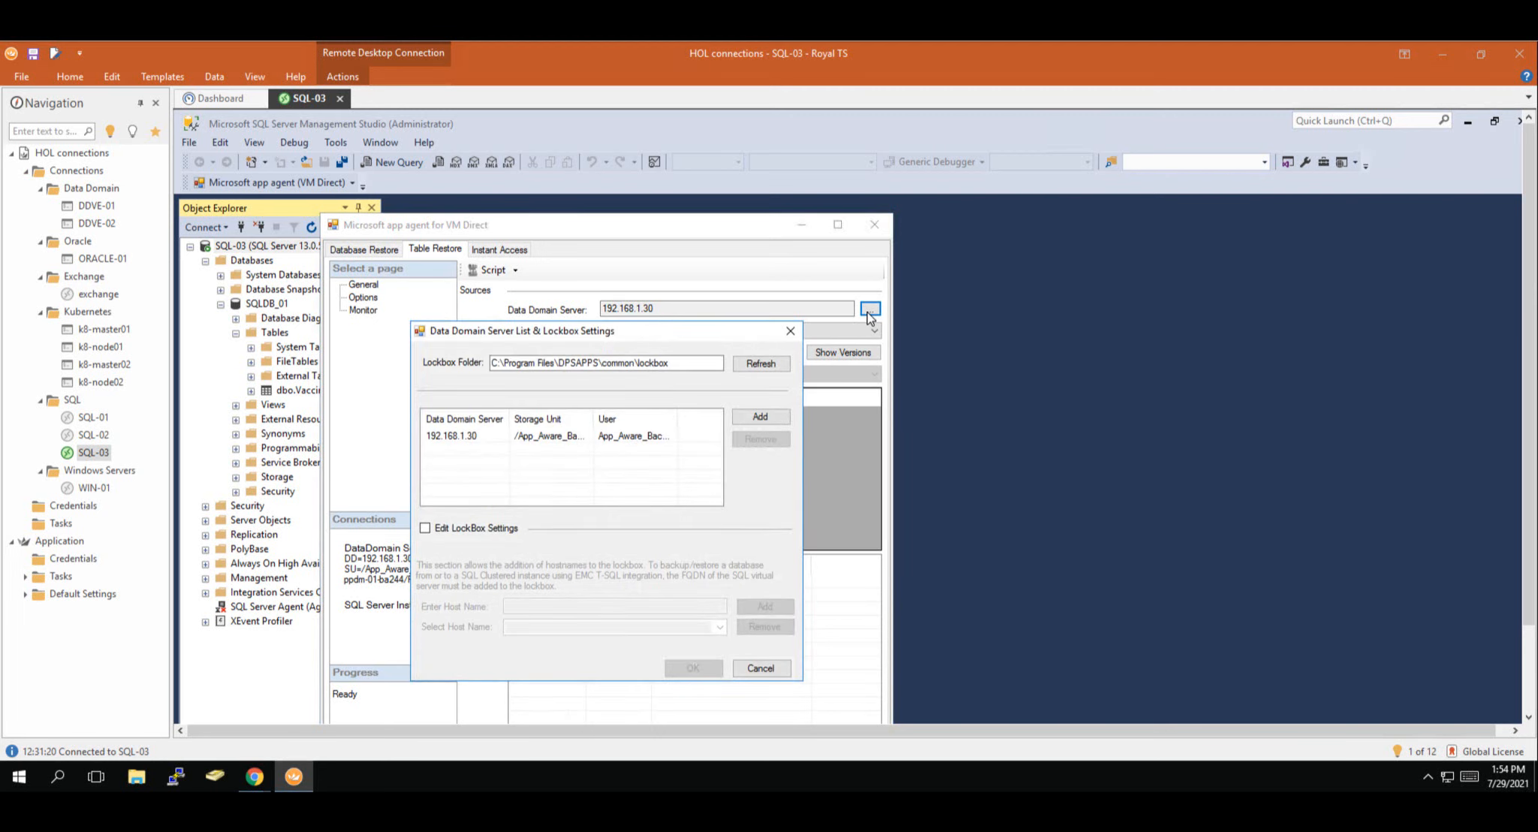
double_click(535, 439)
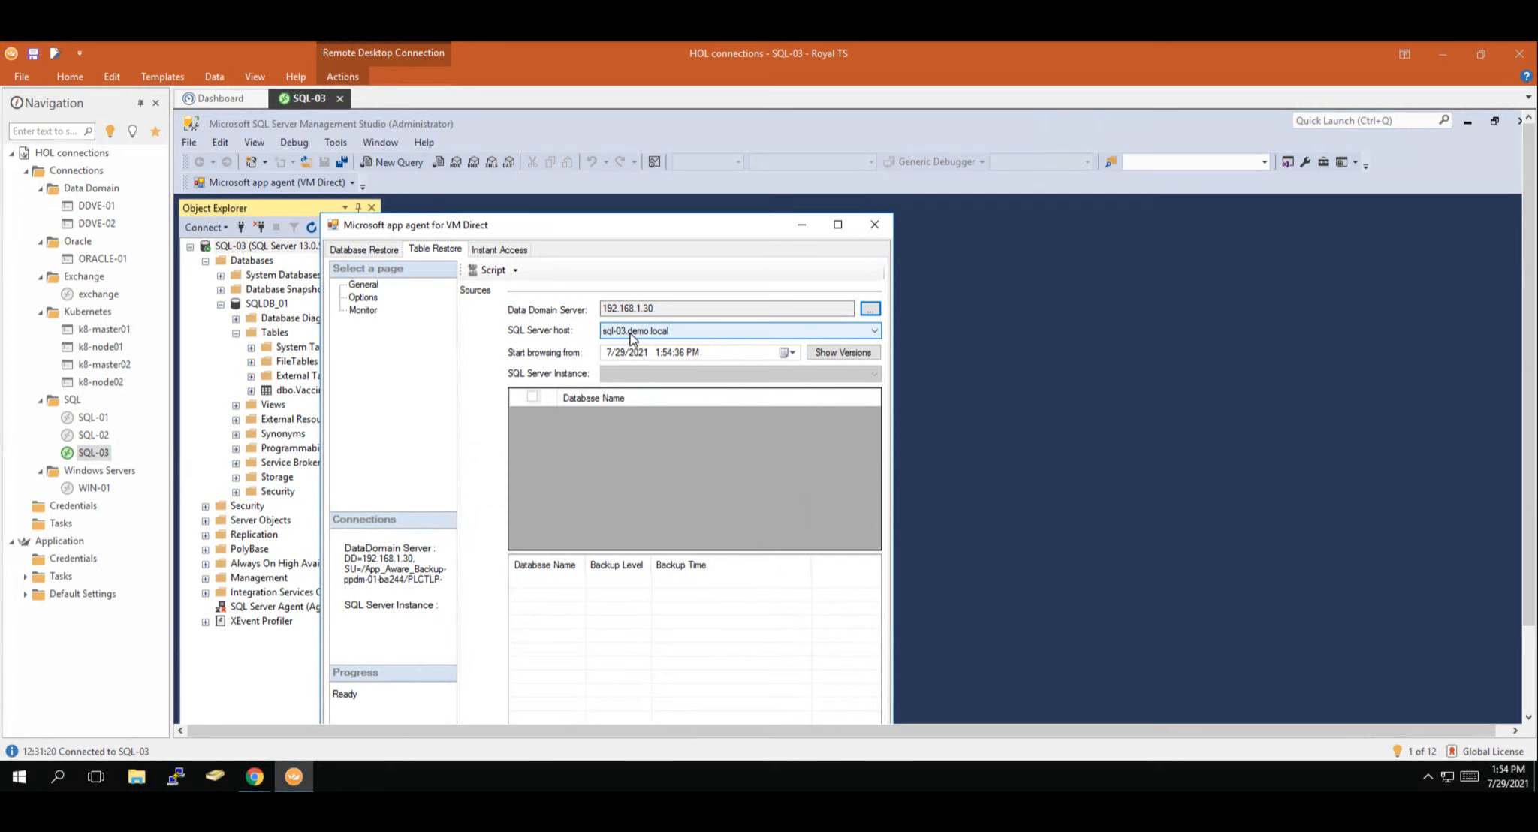
Step: List the backup versions, select the full SQLDB_01 backup of 7/29/2021 1:23:54 PM, and run the table restore
click(841, 359)
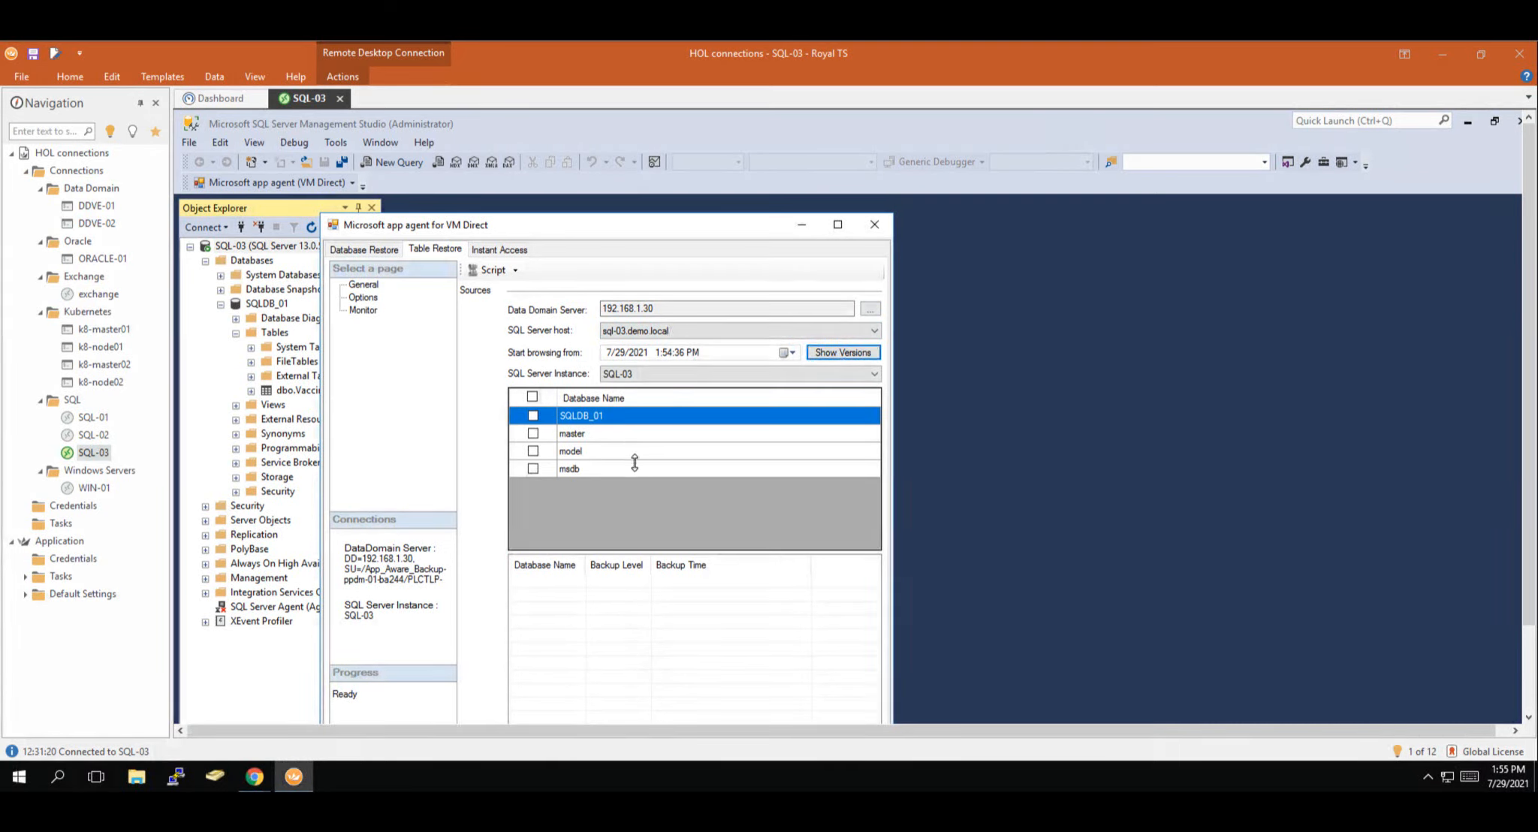
click(534, 416)
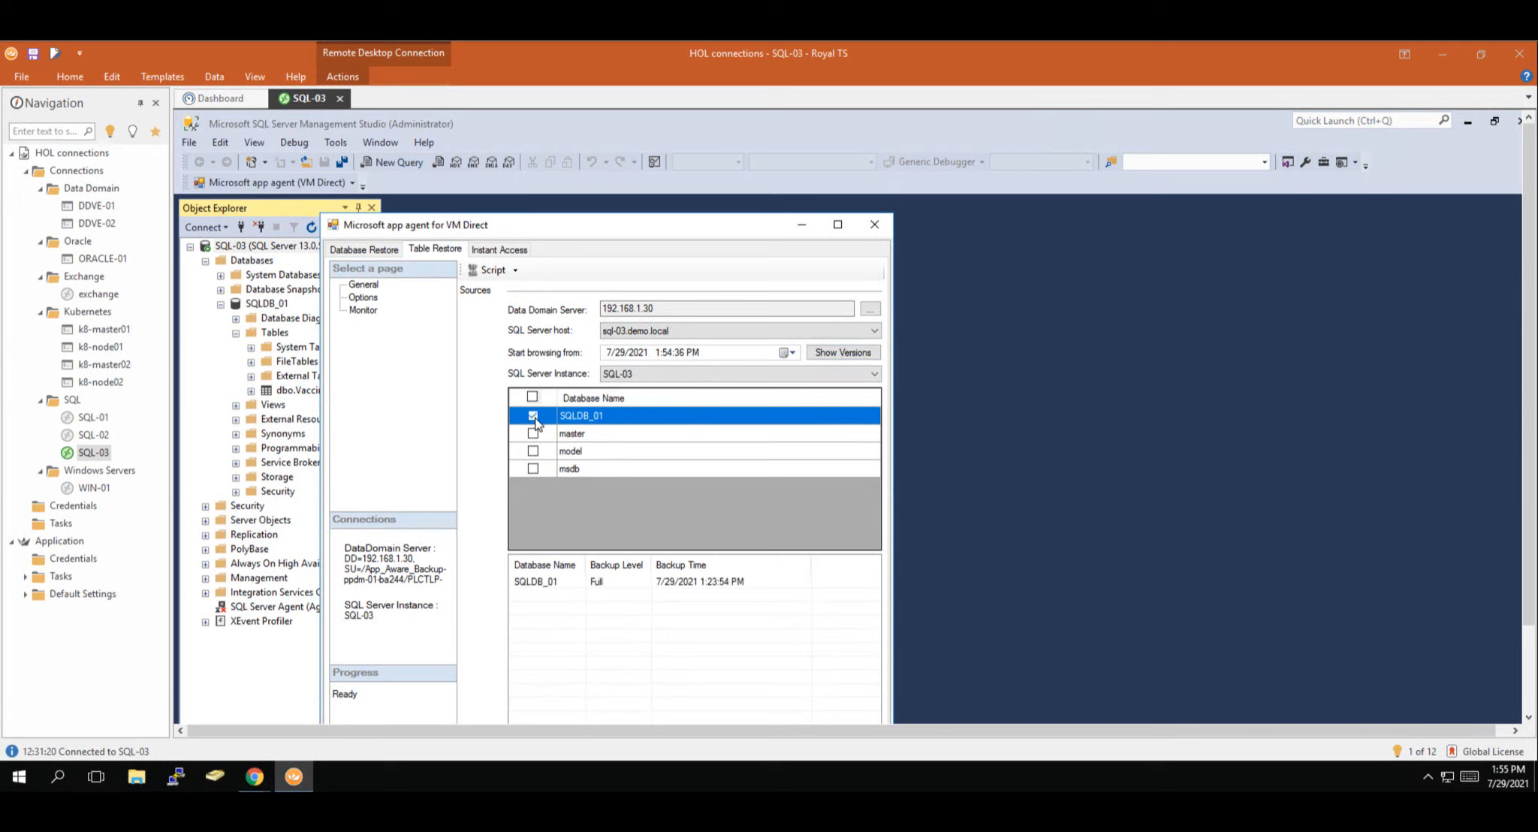
click(568, 586)
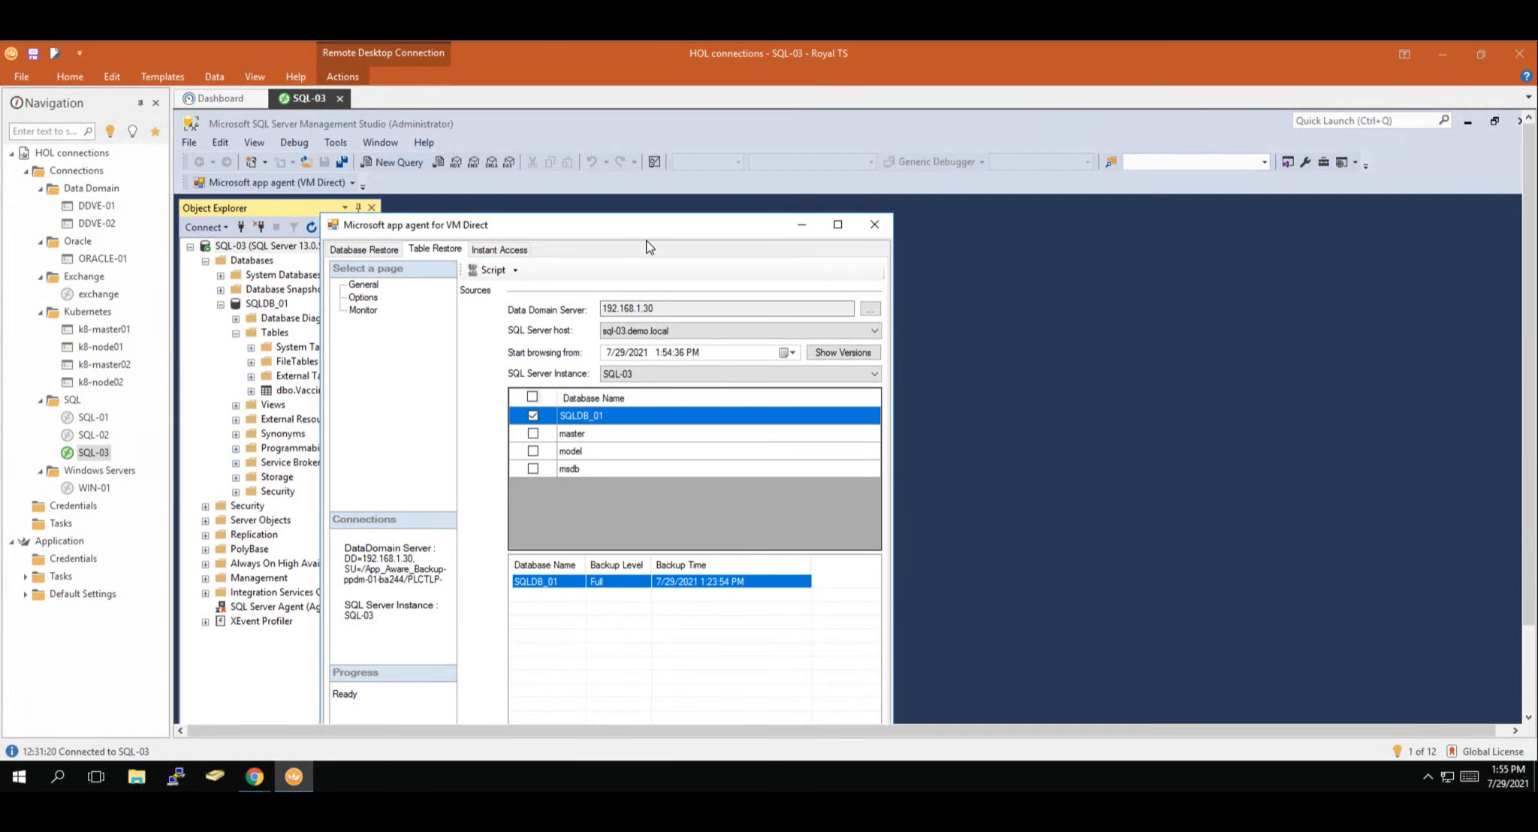
drag(647, 242, 676, 94)
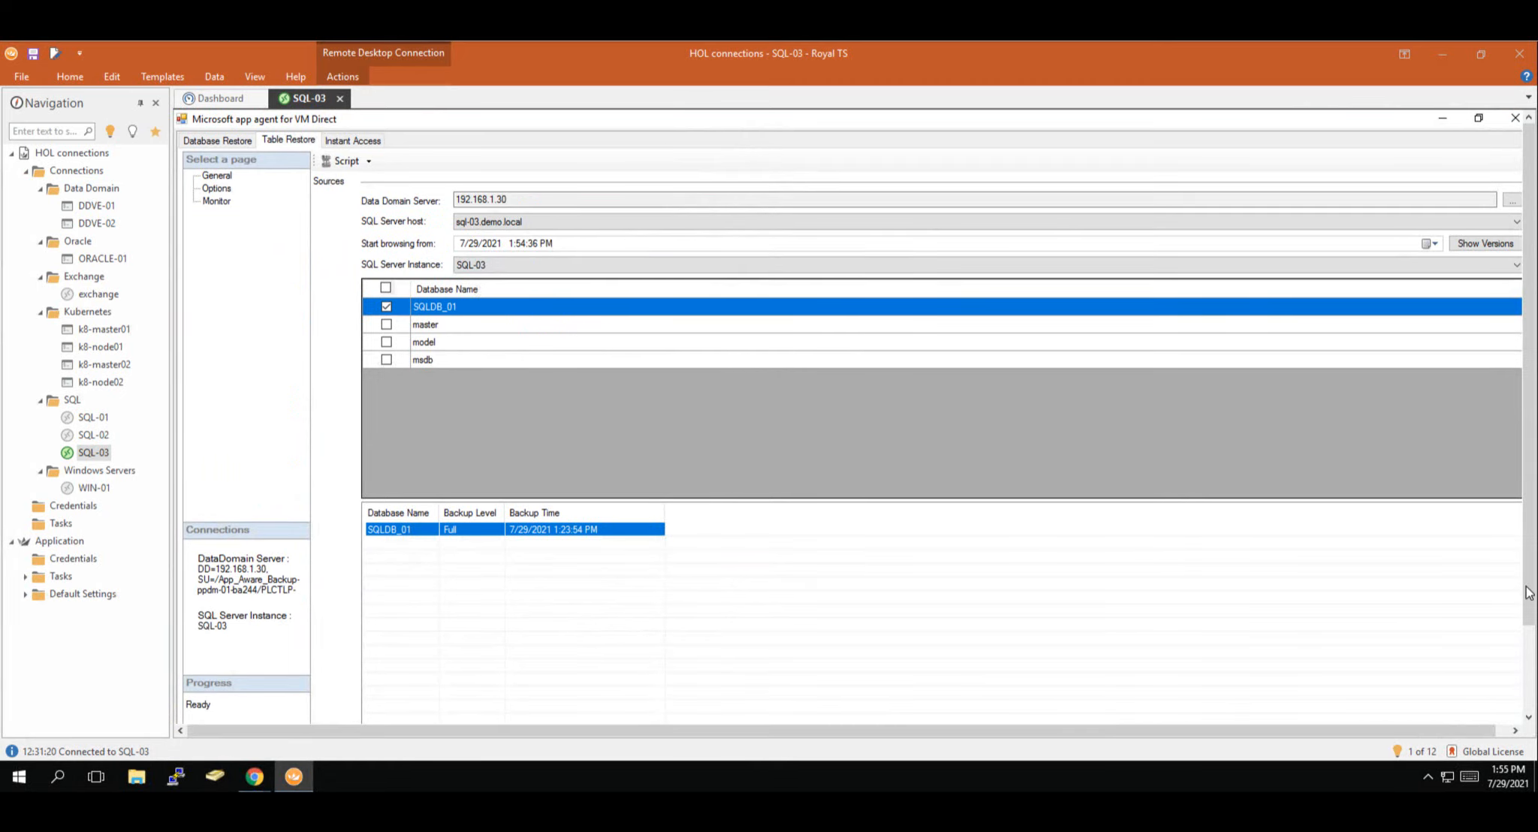
drag(1529, 594, 1521, 670)
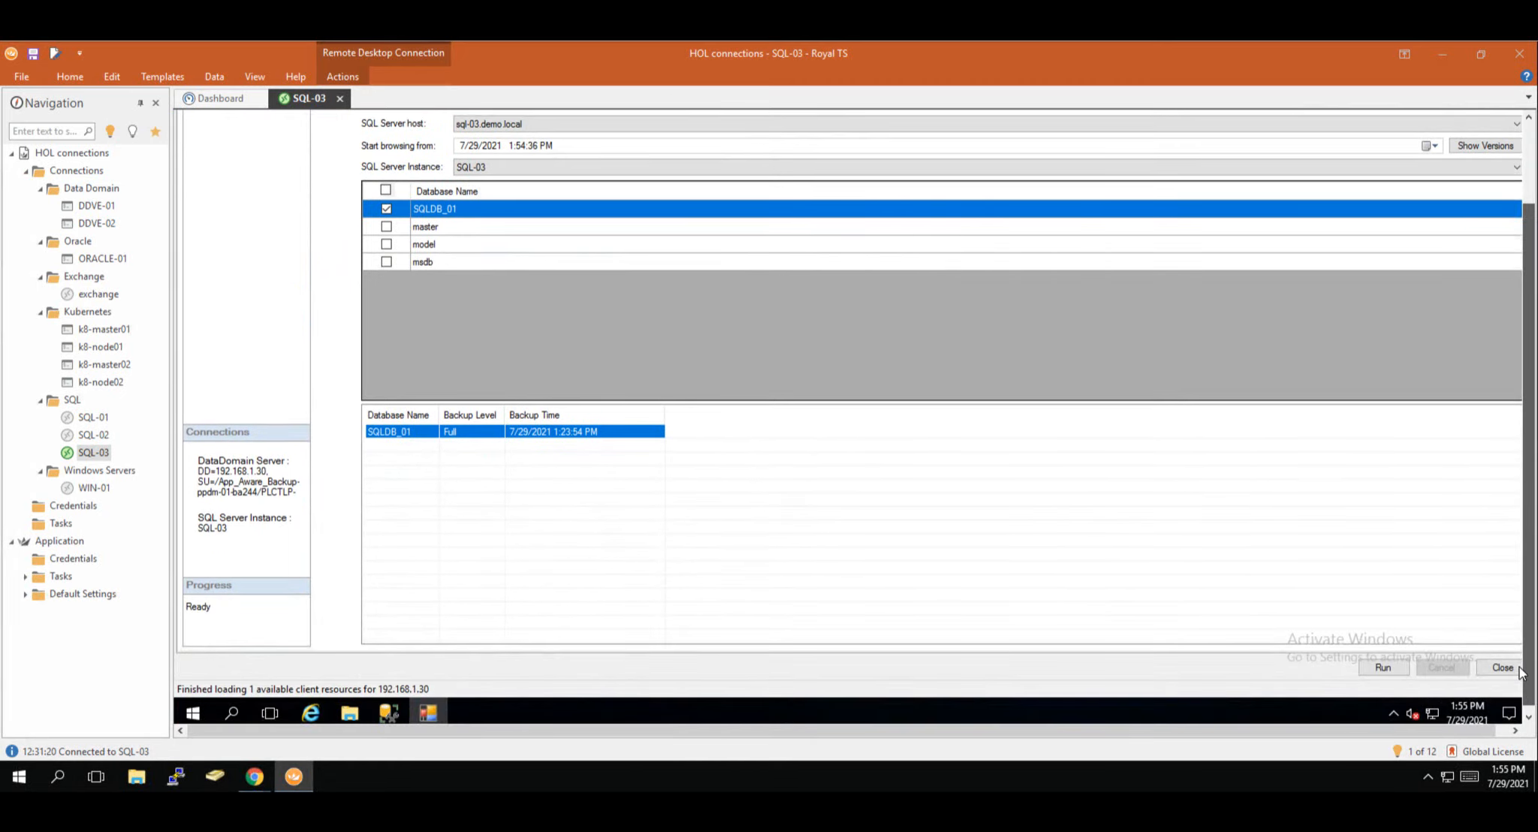
click(1384, 671)
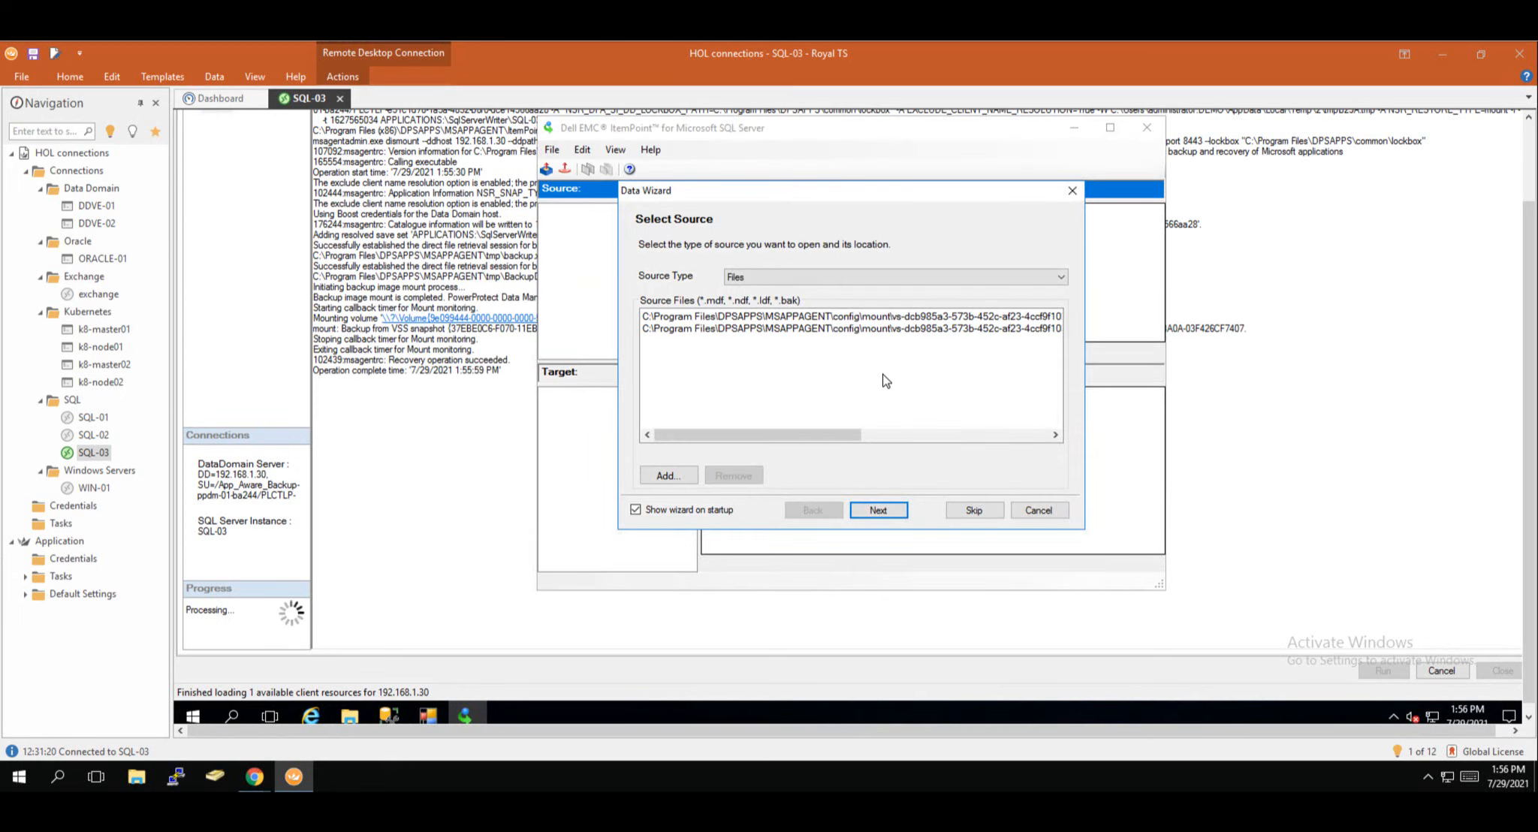
Step: Keep the mounted source files and connect to the single target database SQLDB_01 on local server SQL-03
click(879, 510)
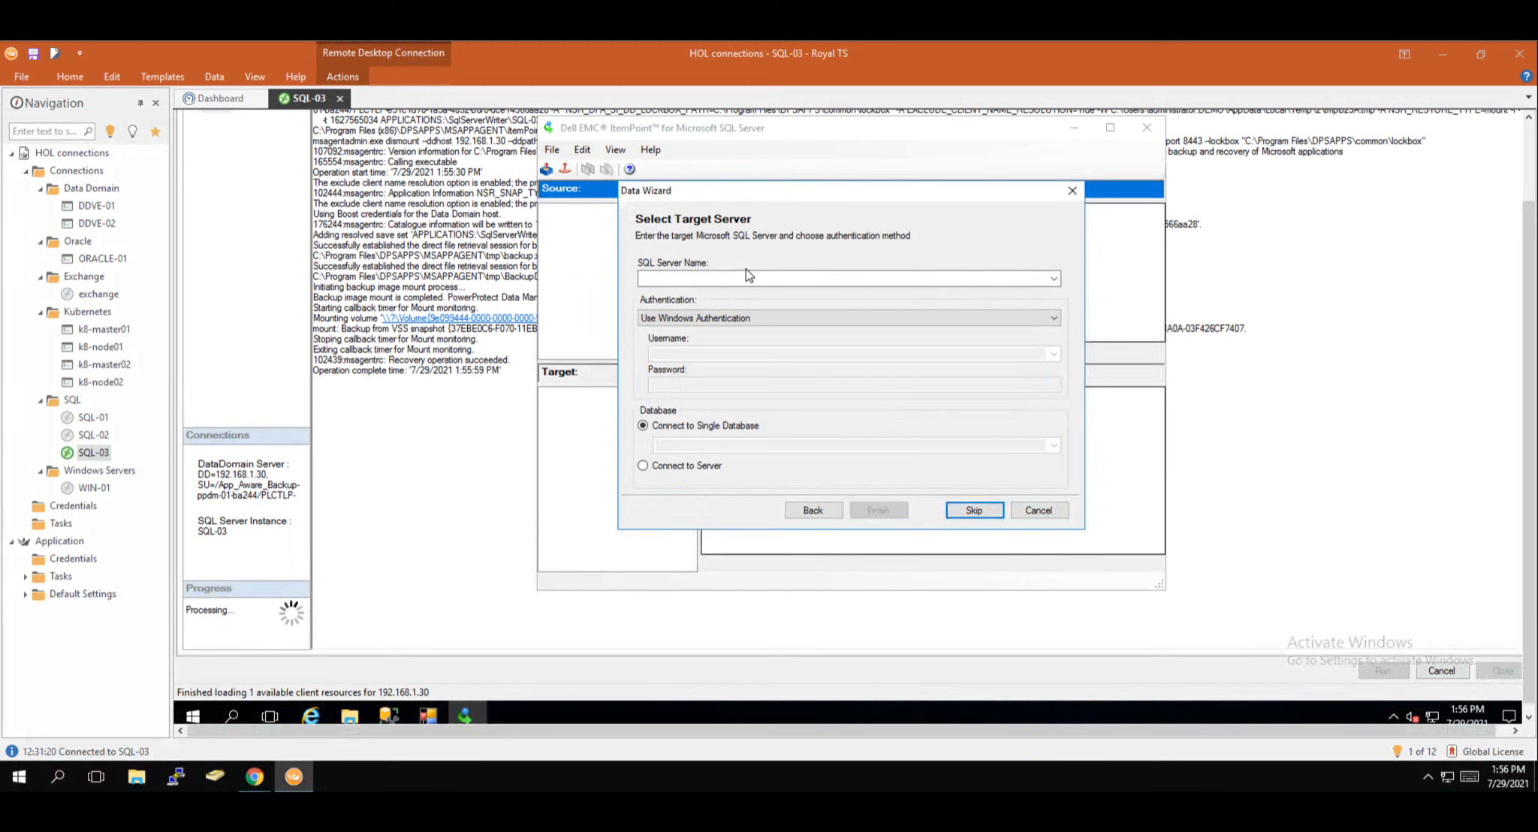
click(705, 278)
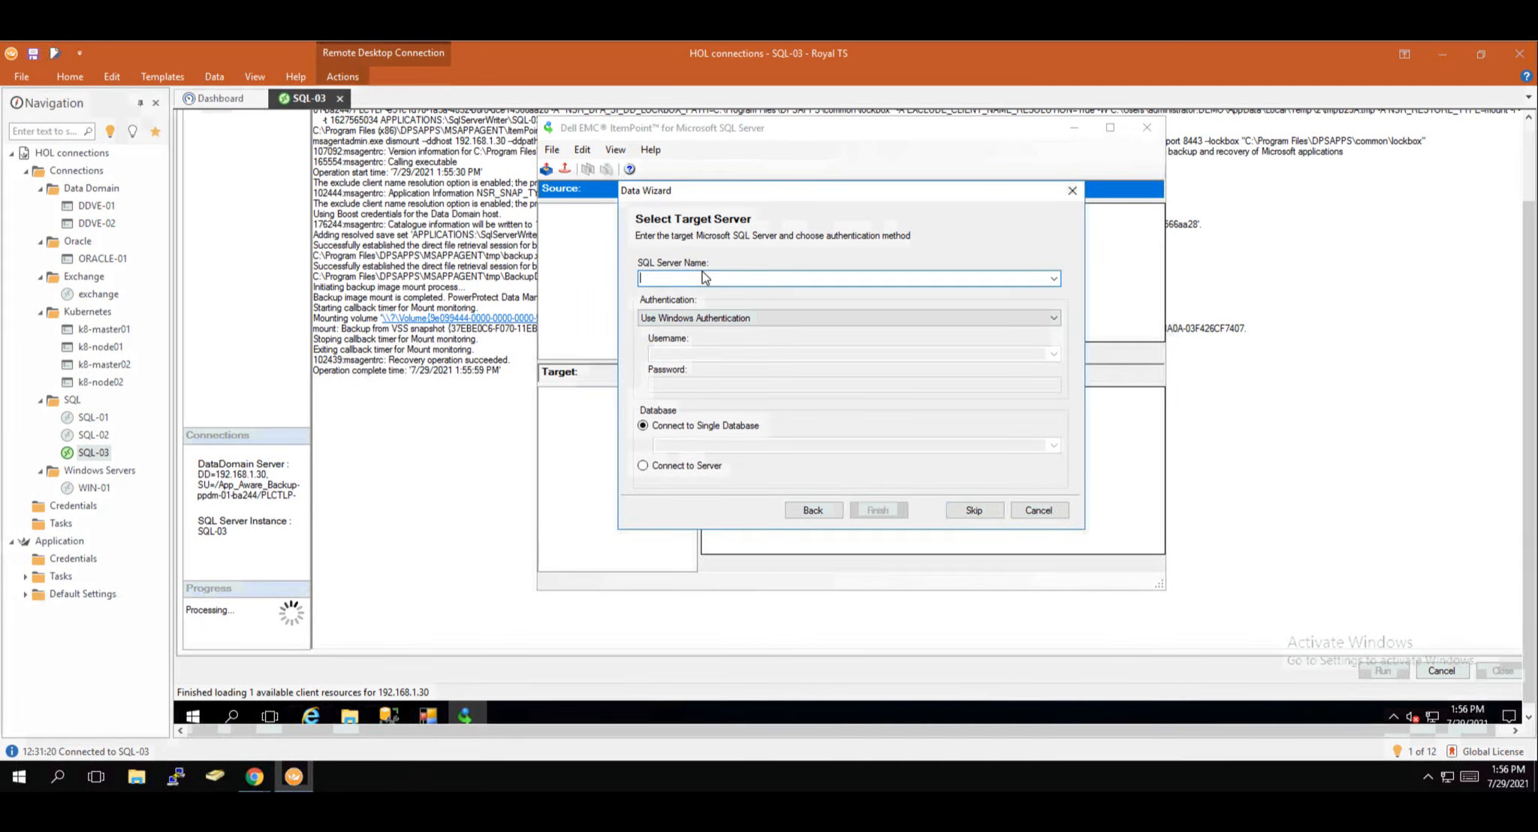
click(1055, 279)
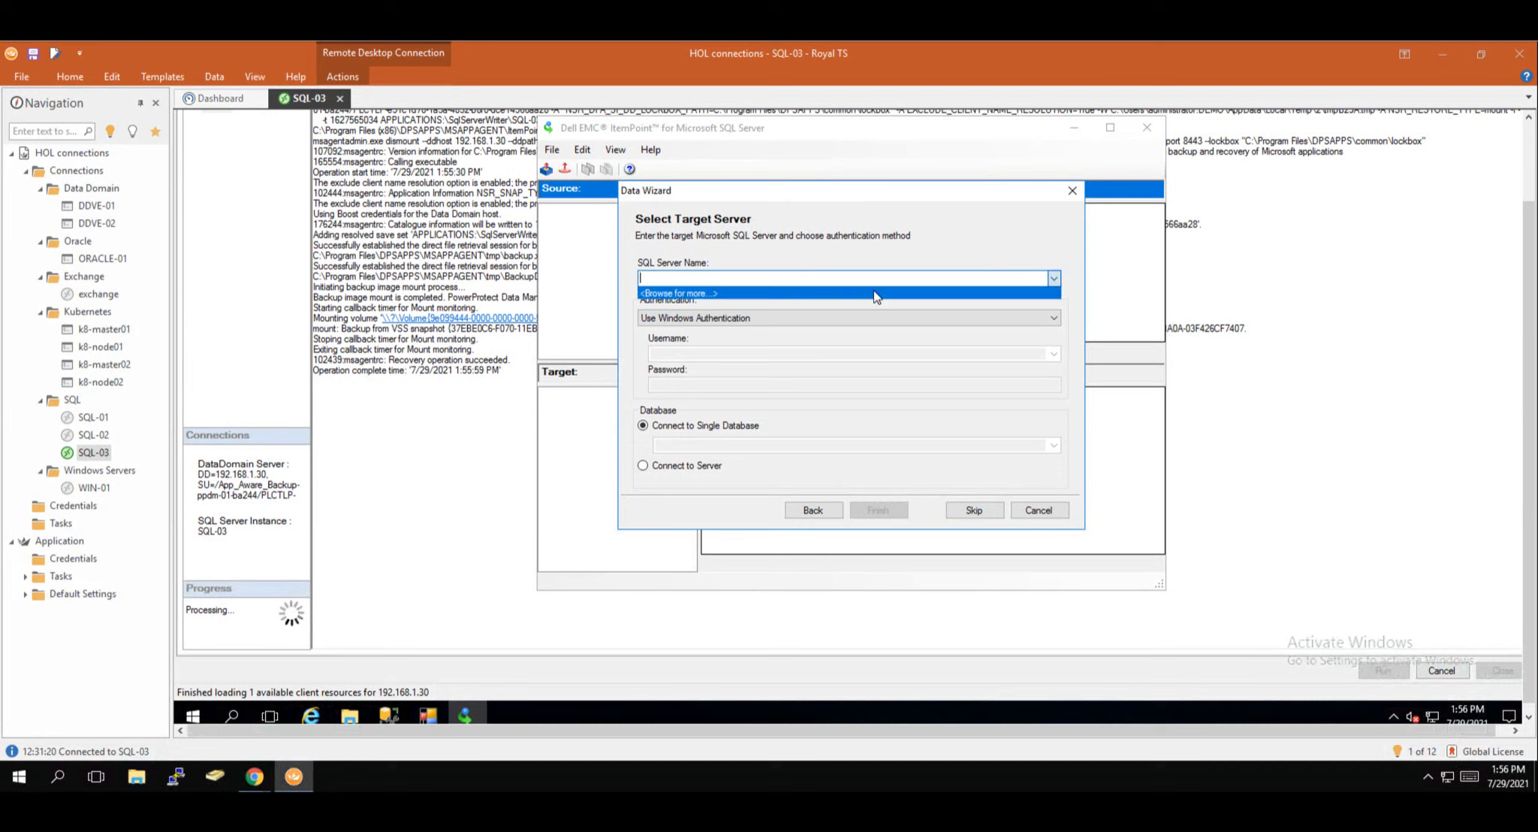
click(875, 294)
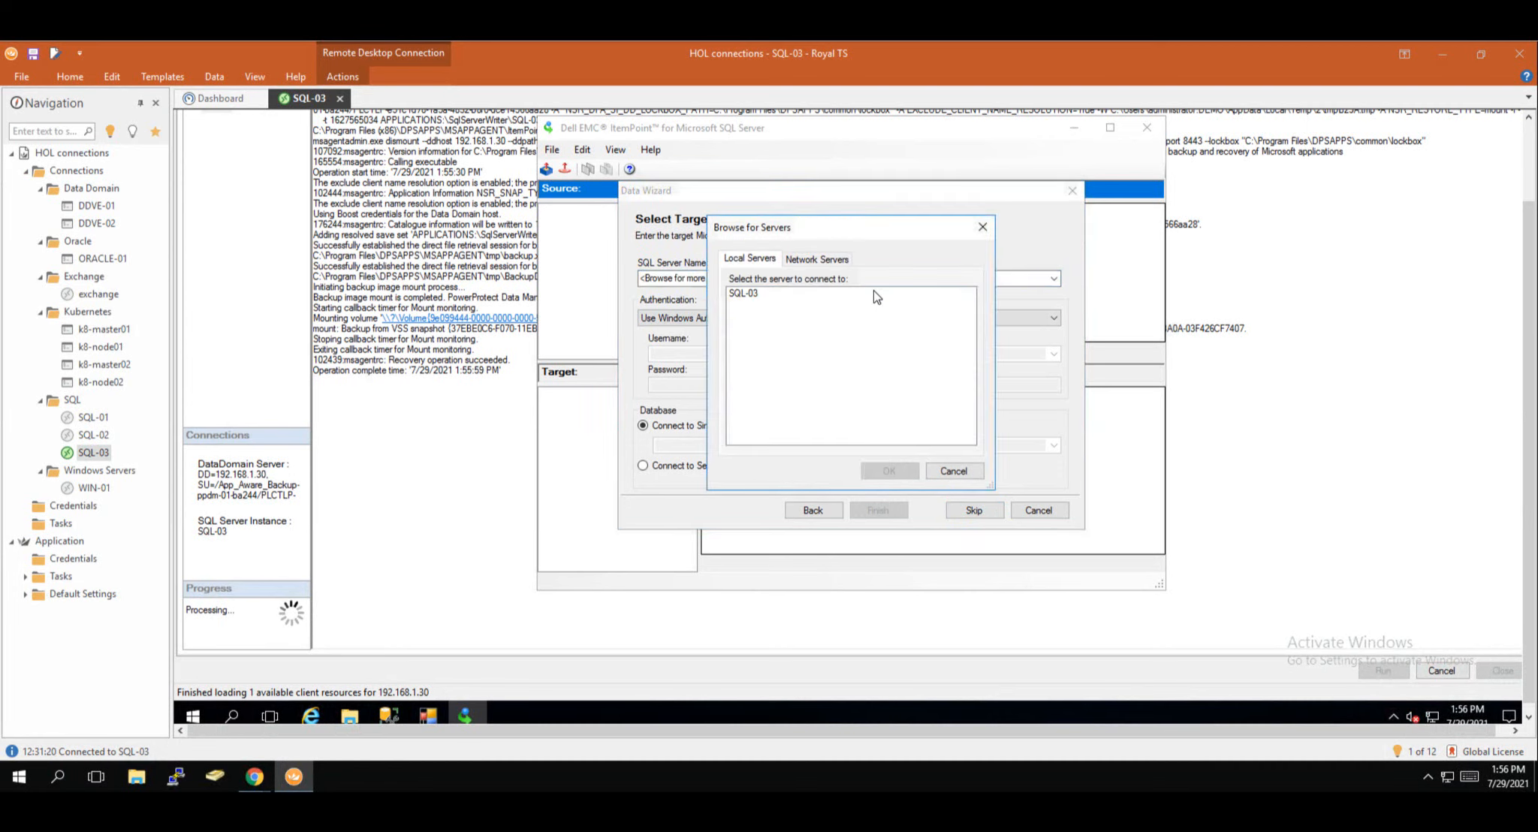
click(755, 292)
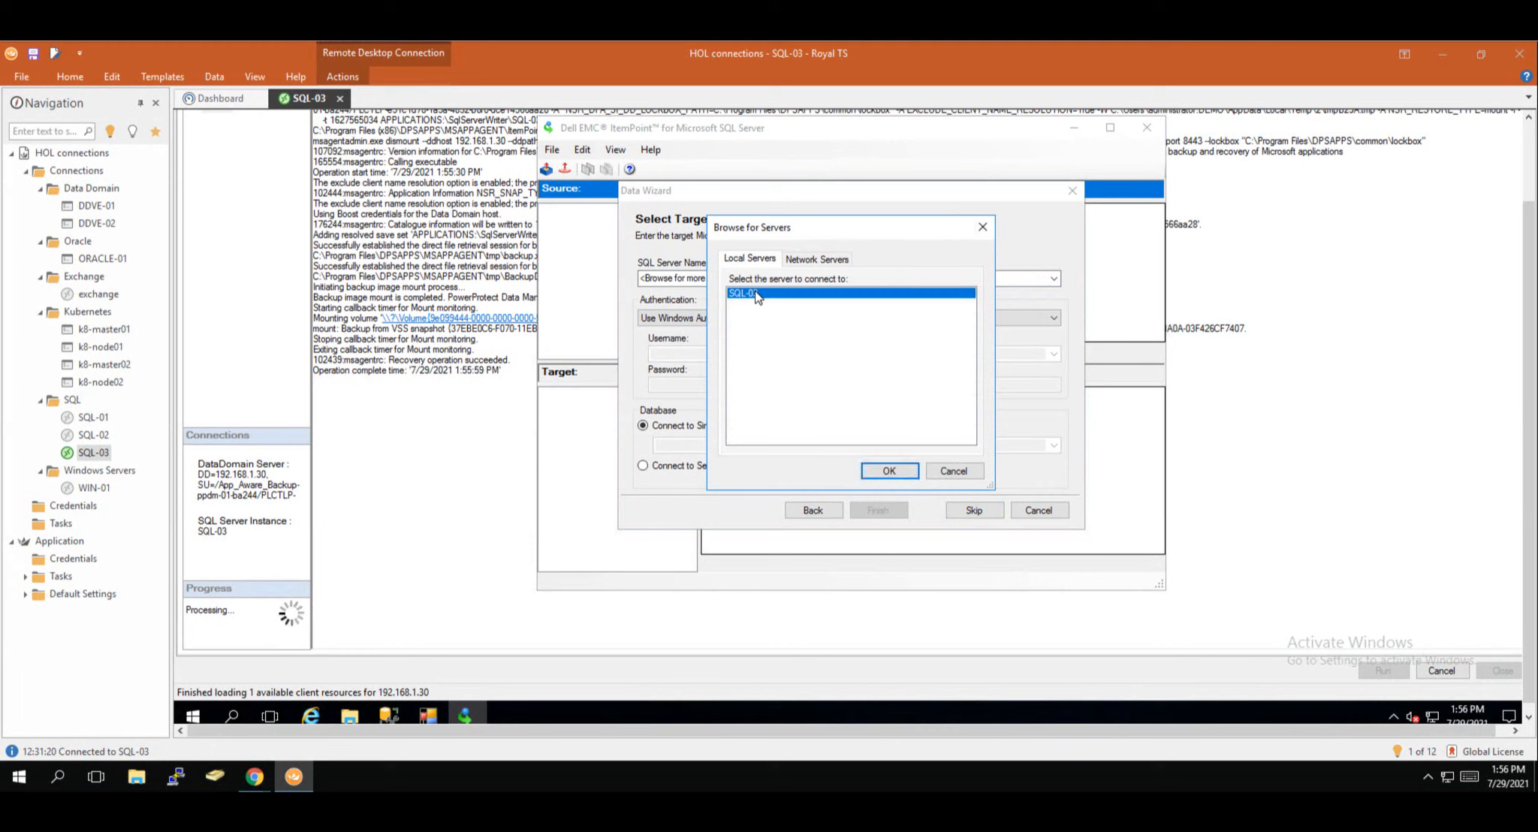
click(897, 471)
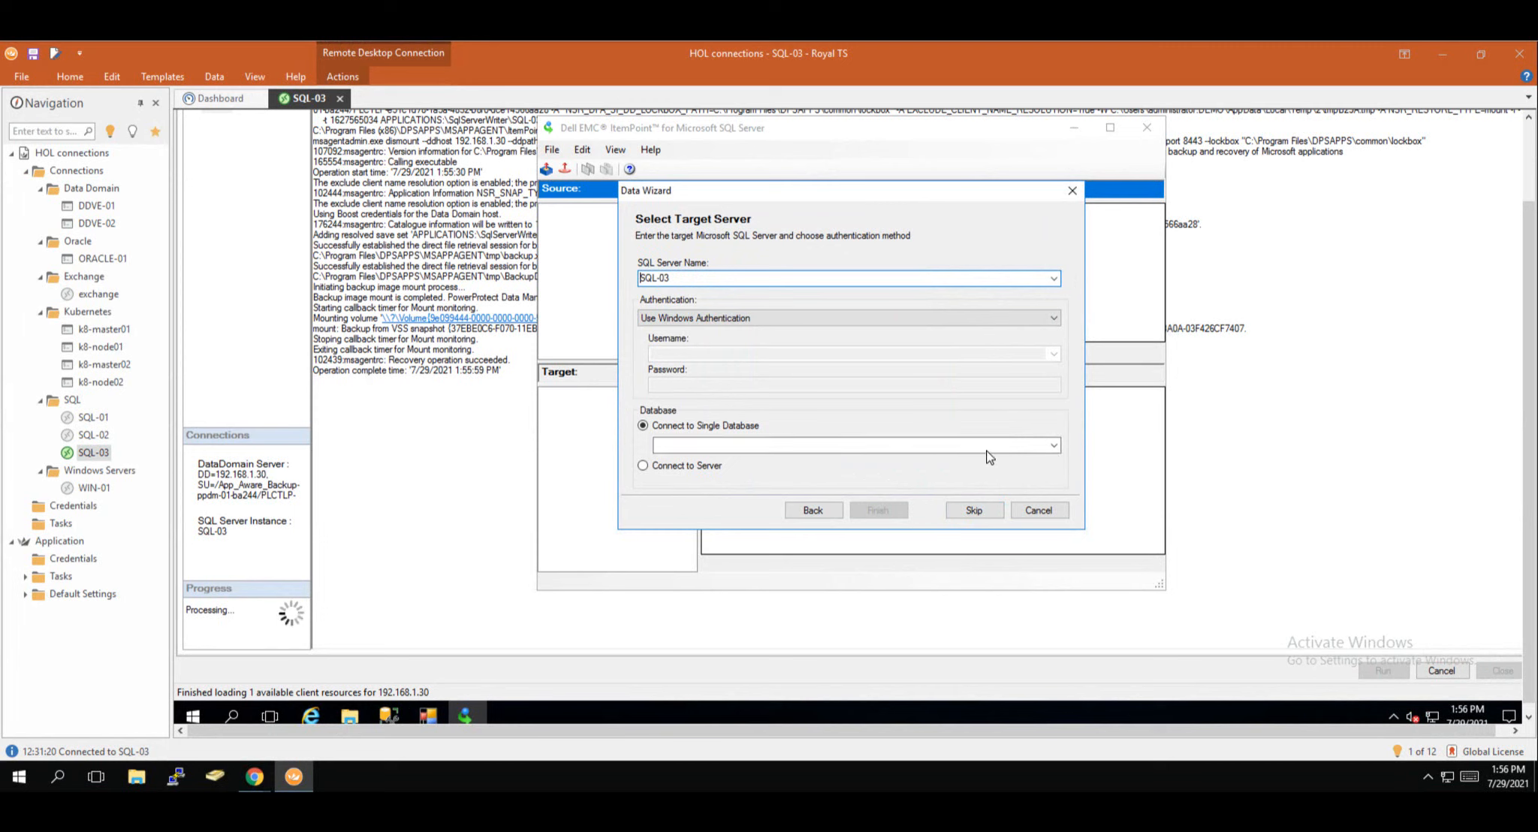
click(1054, 448)
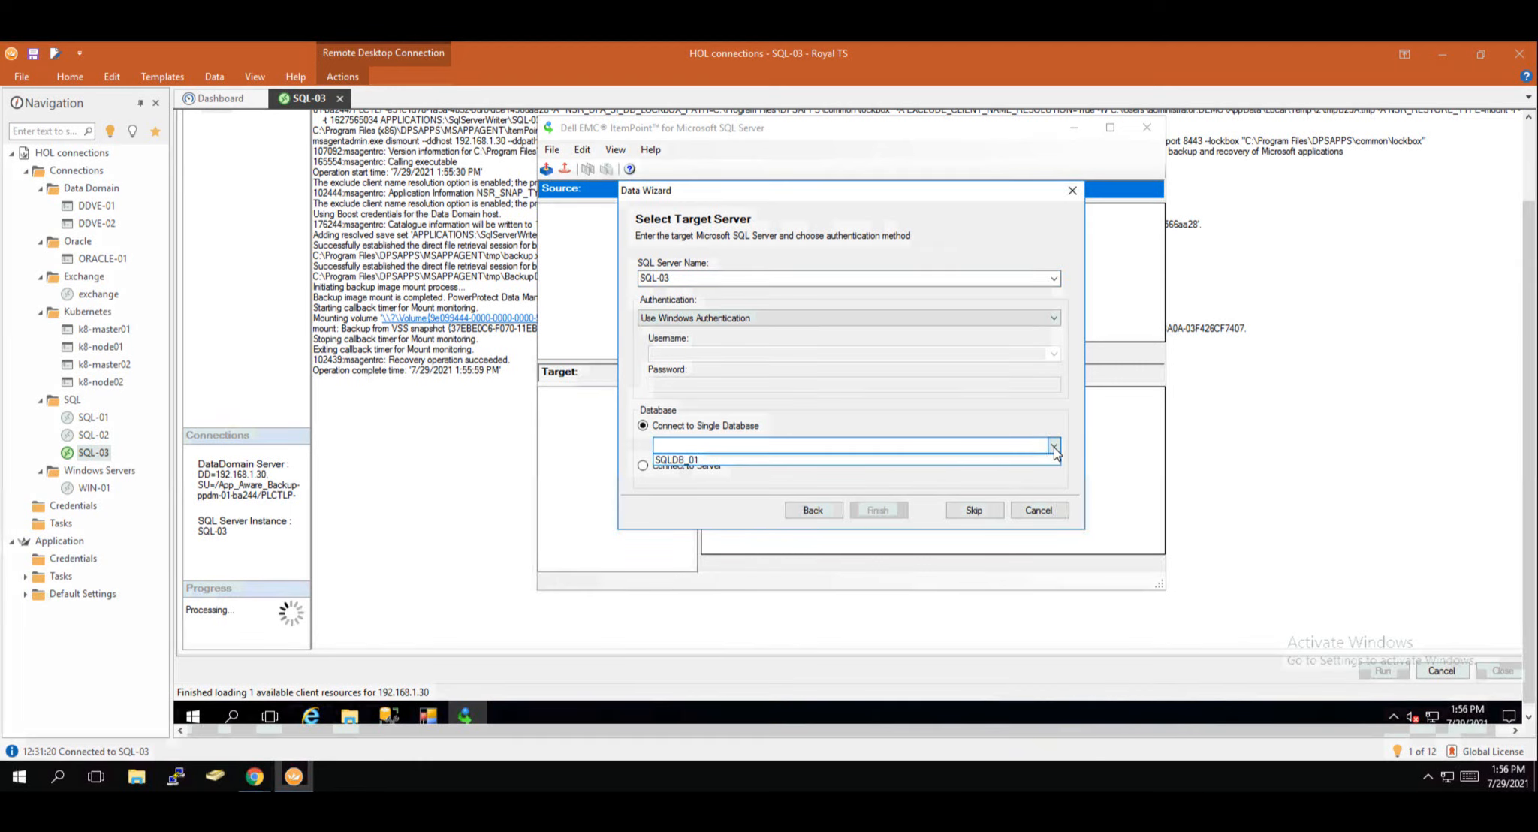
click(718, 459)
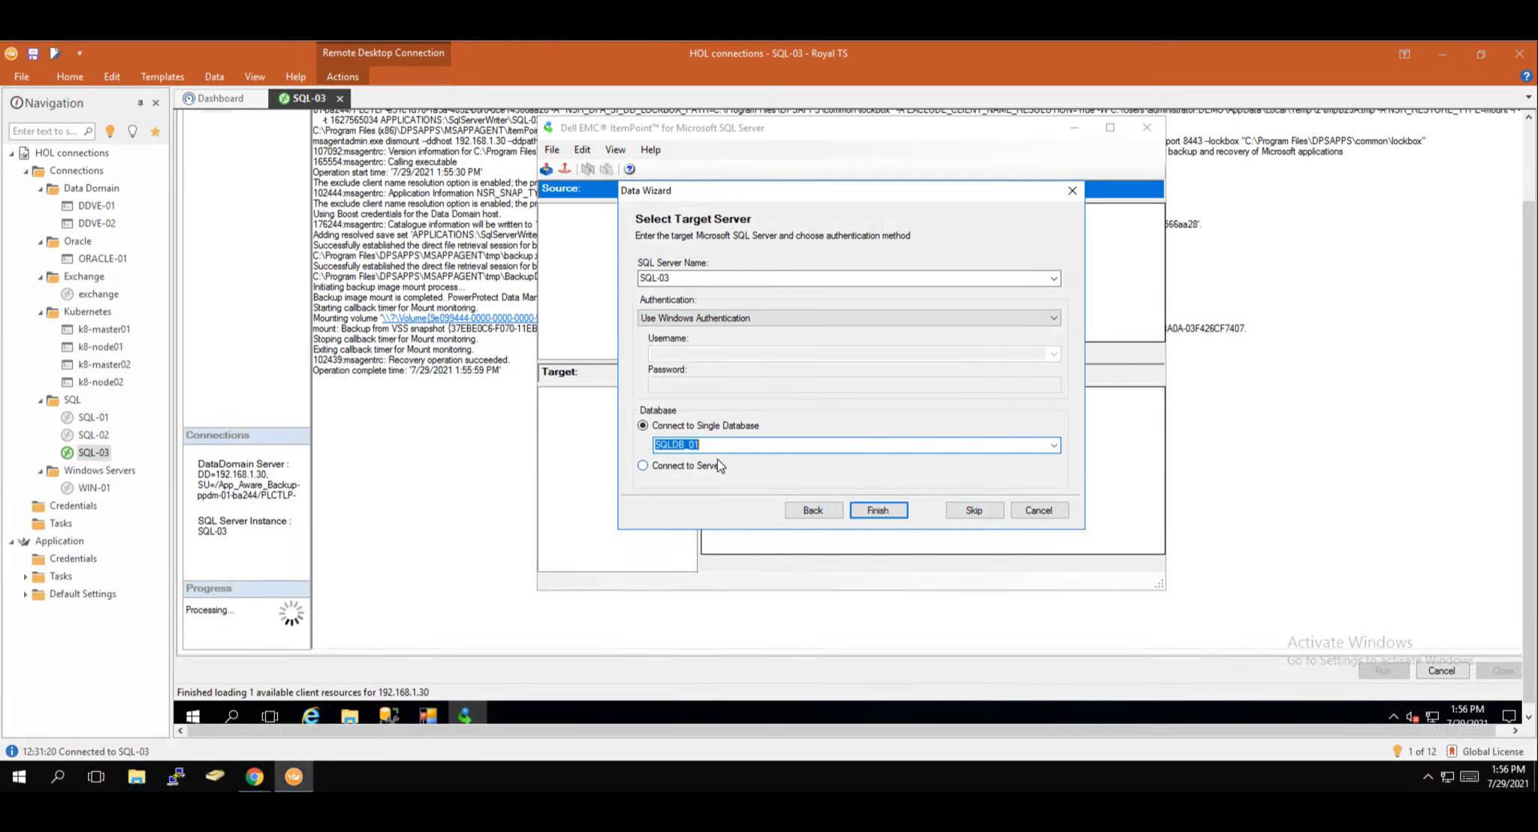
click(879, 511)
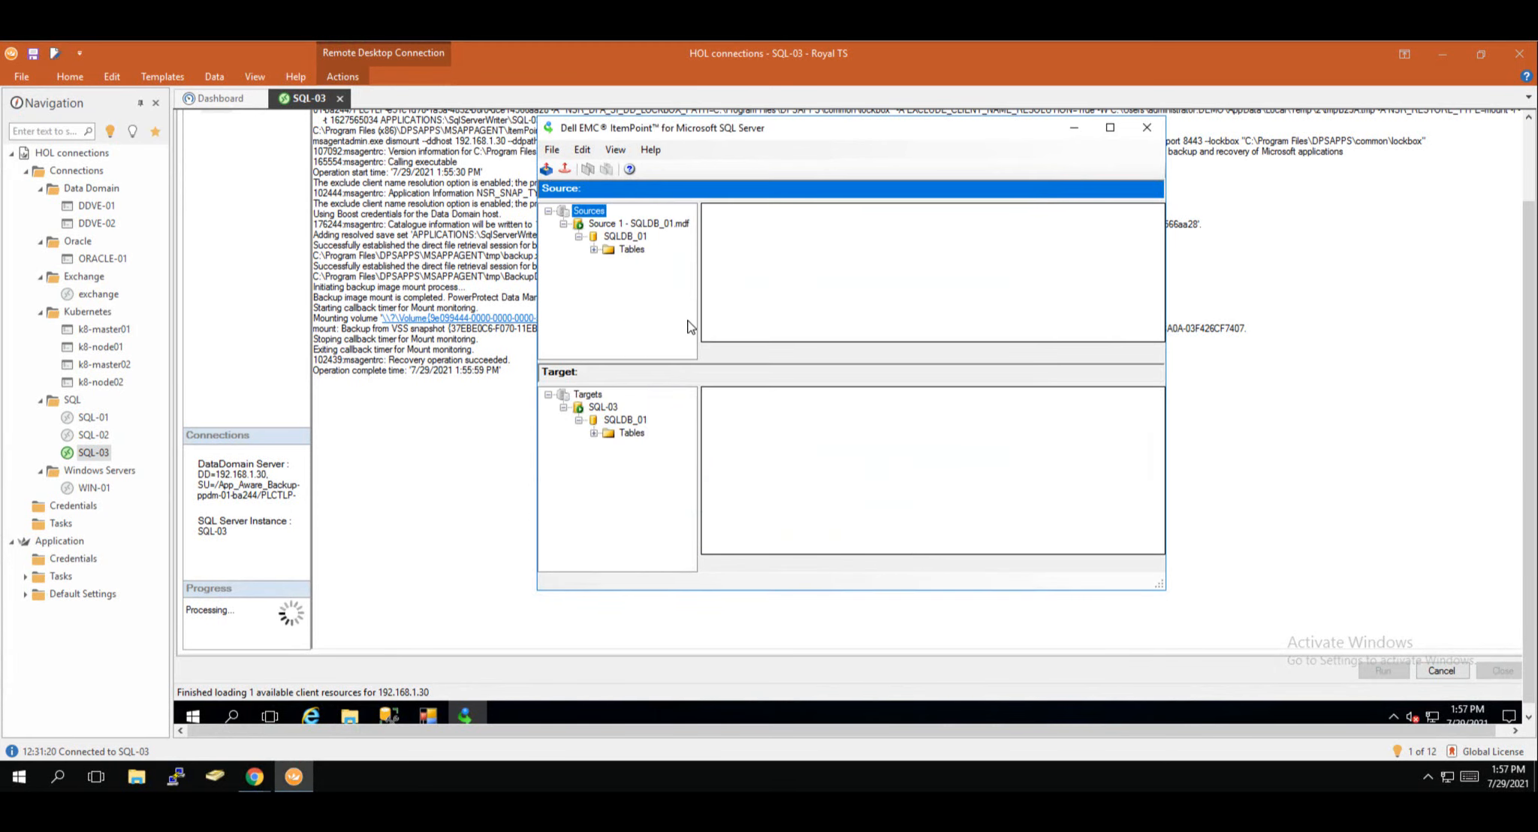
Step: Expand the tables of the source and target SQLDB_01 databases in ItemPoint
click(621, 252)
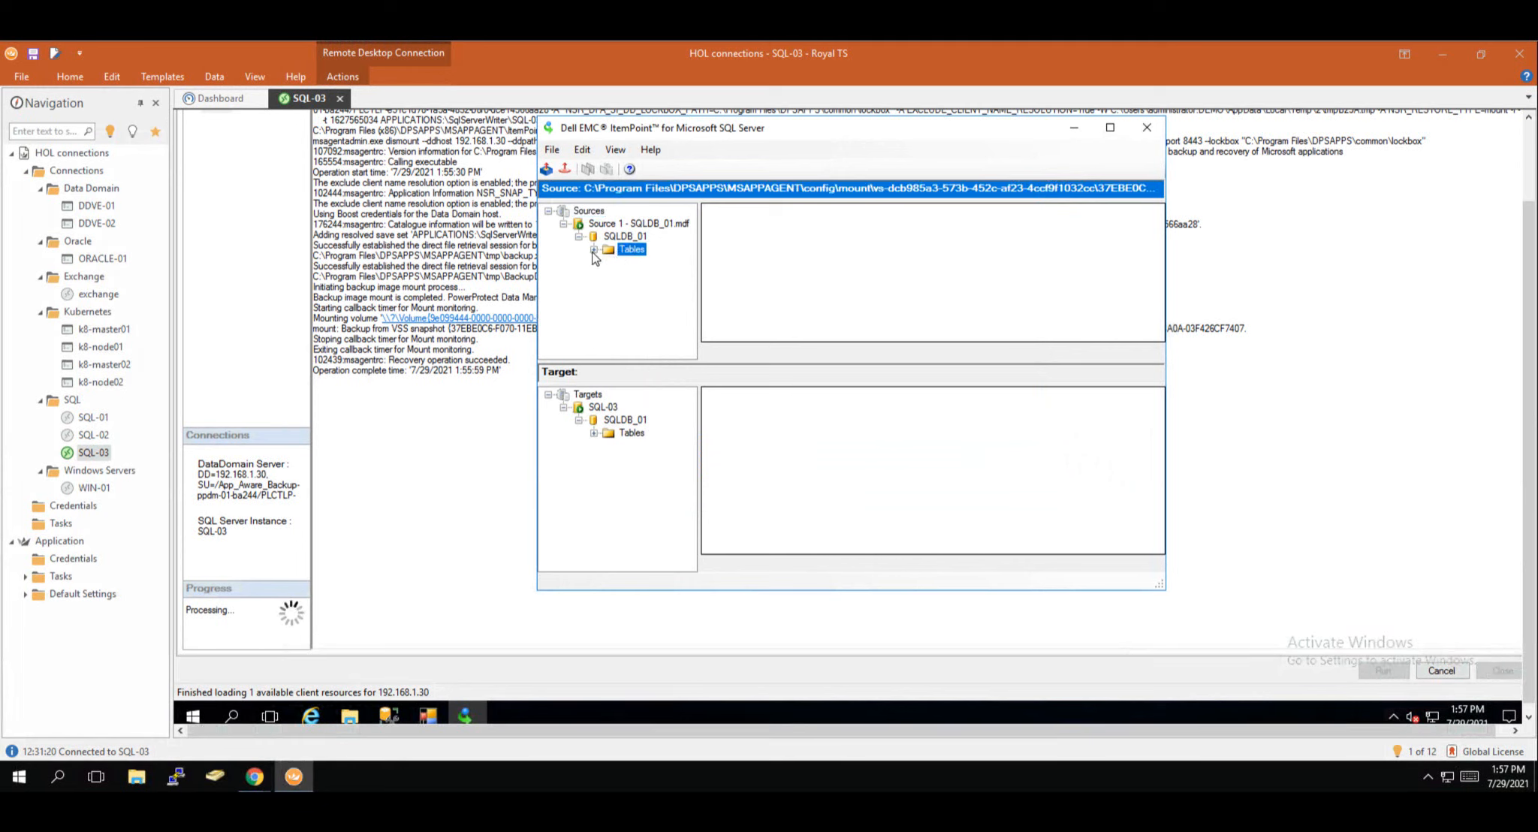
click(594, 251)
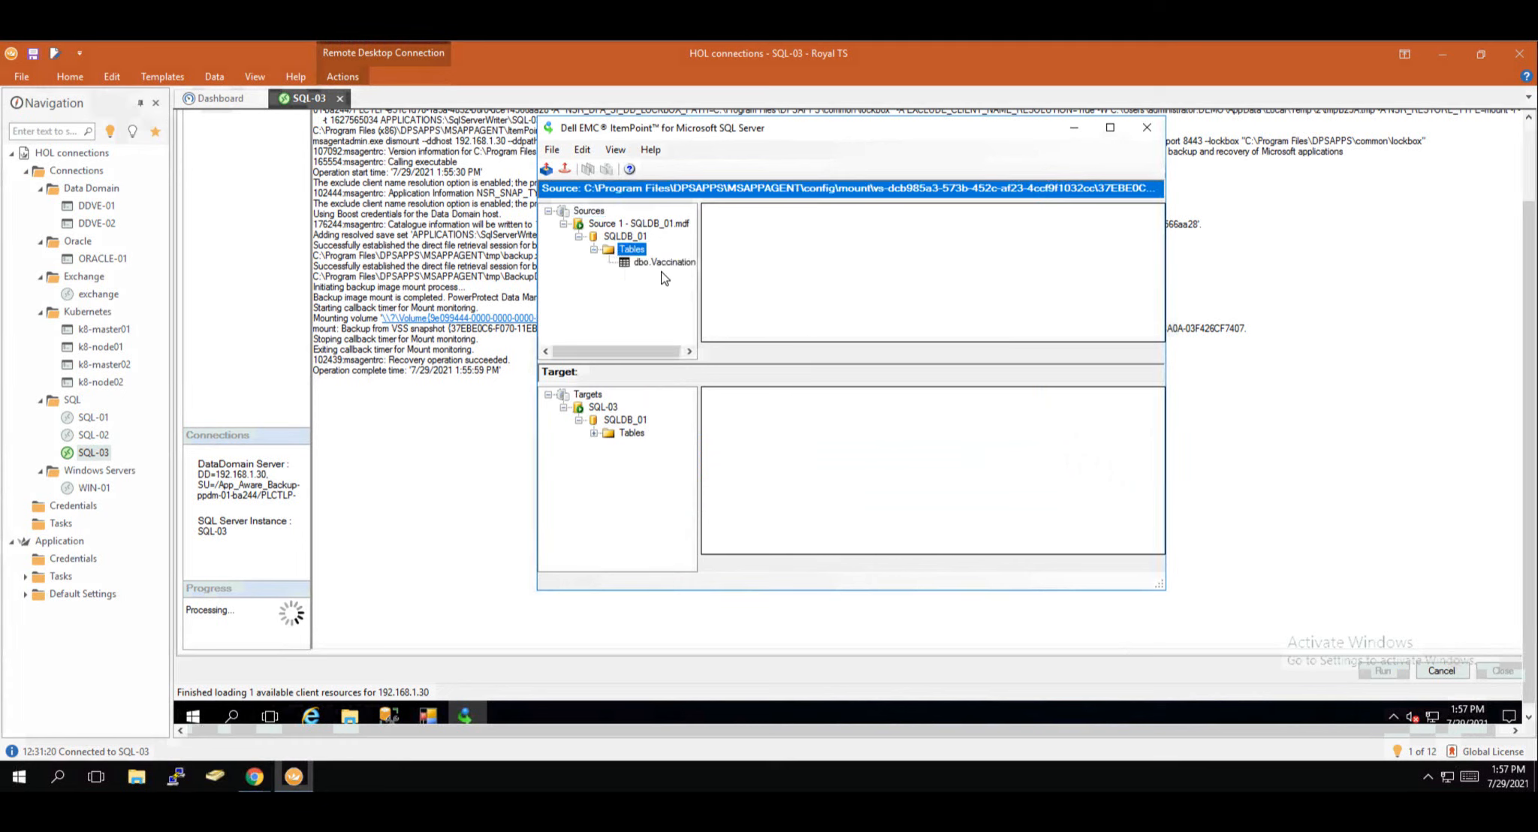
click(593, 434)
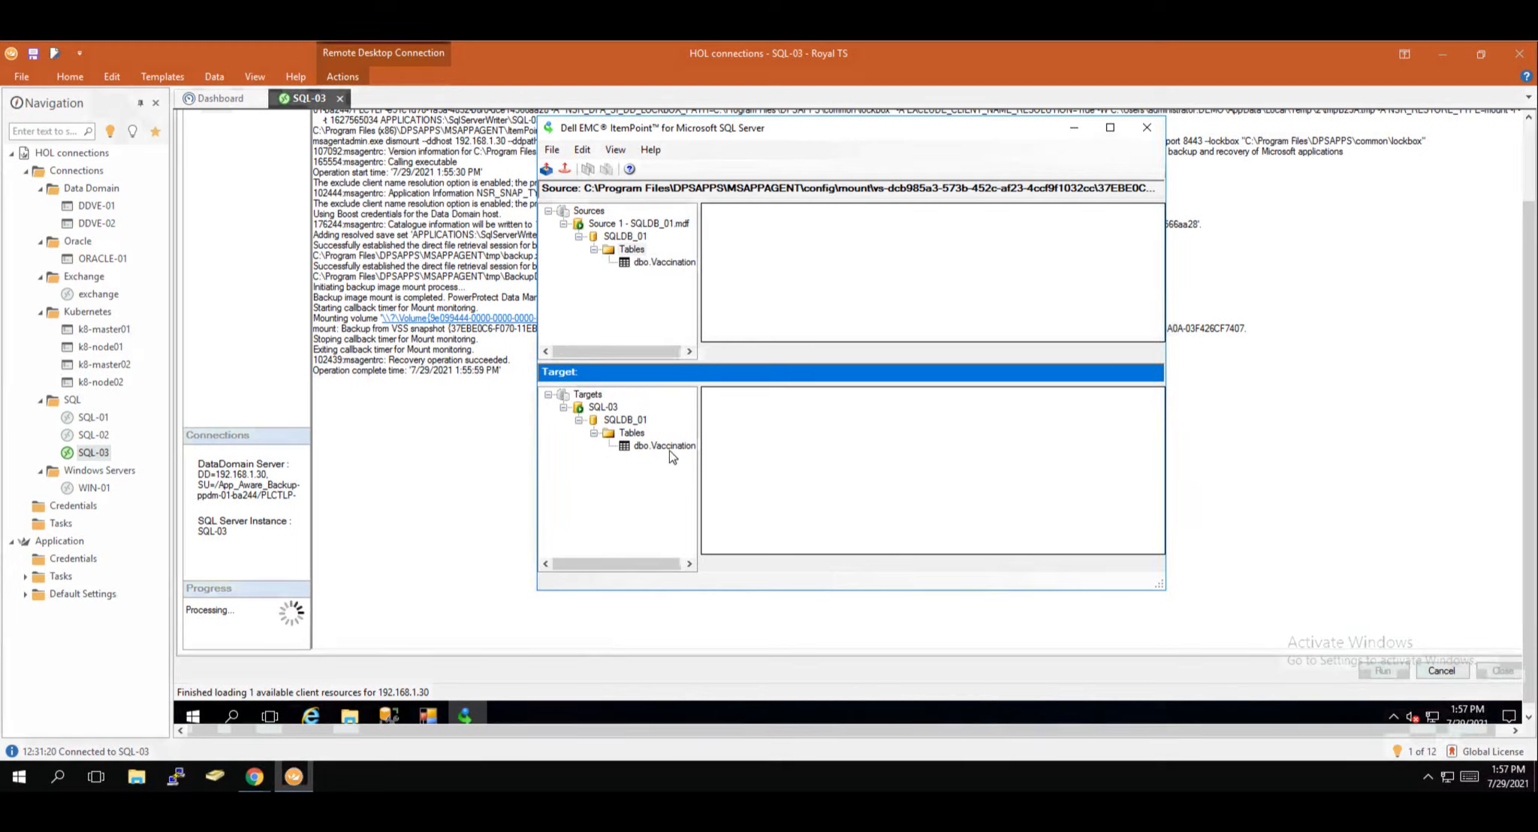
Step: Copy the source table dbo.Vaccination into the target database's tables under the name dbo.Vaccination2
click(641, 265)
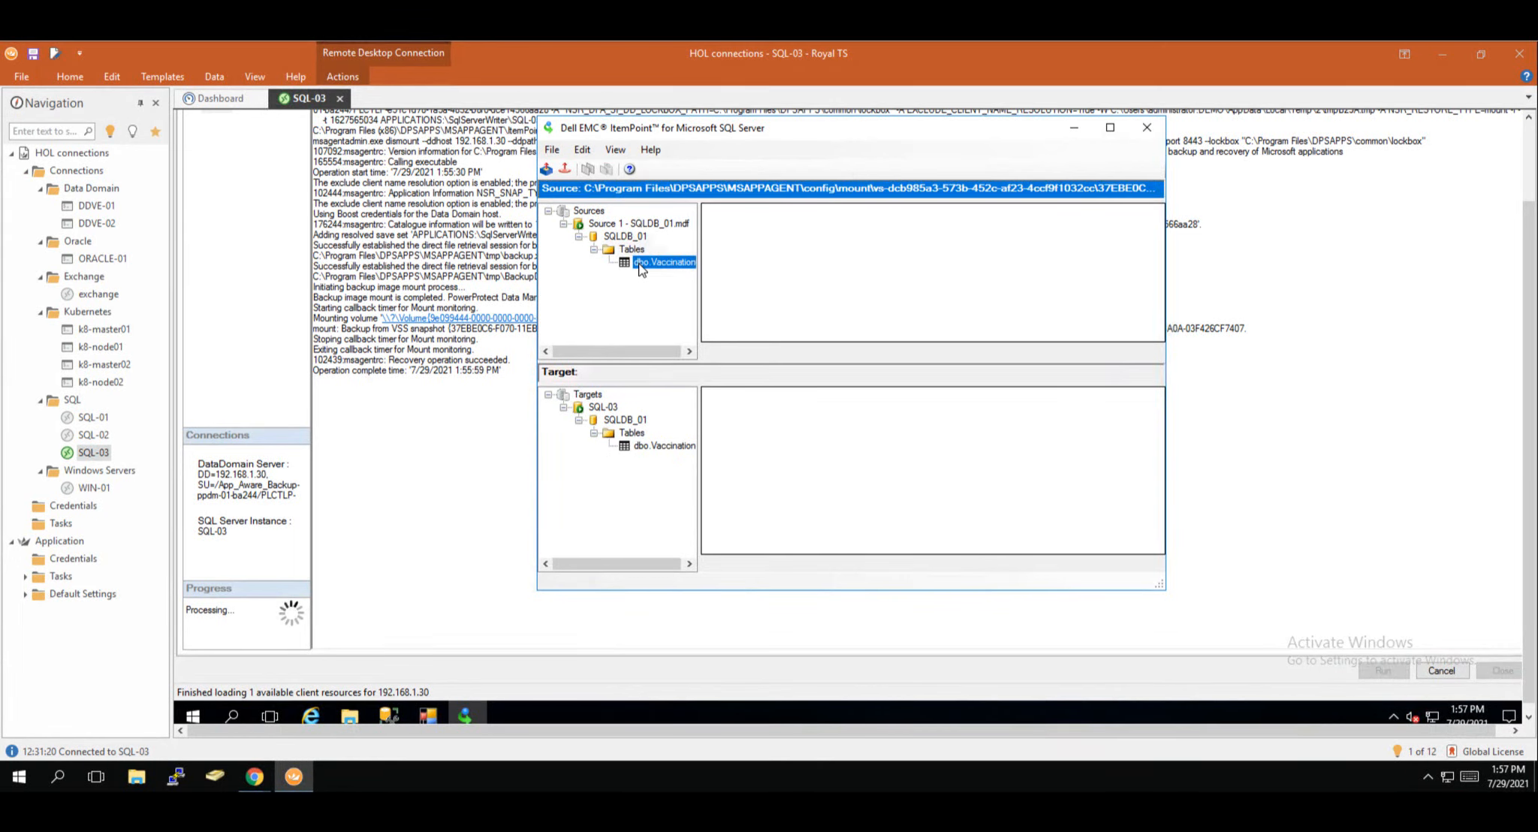
drag(647, 262, 627, 442)
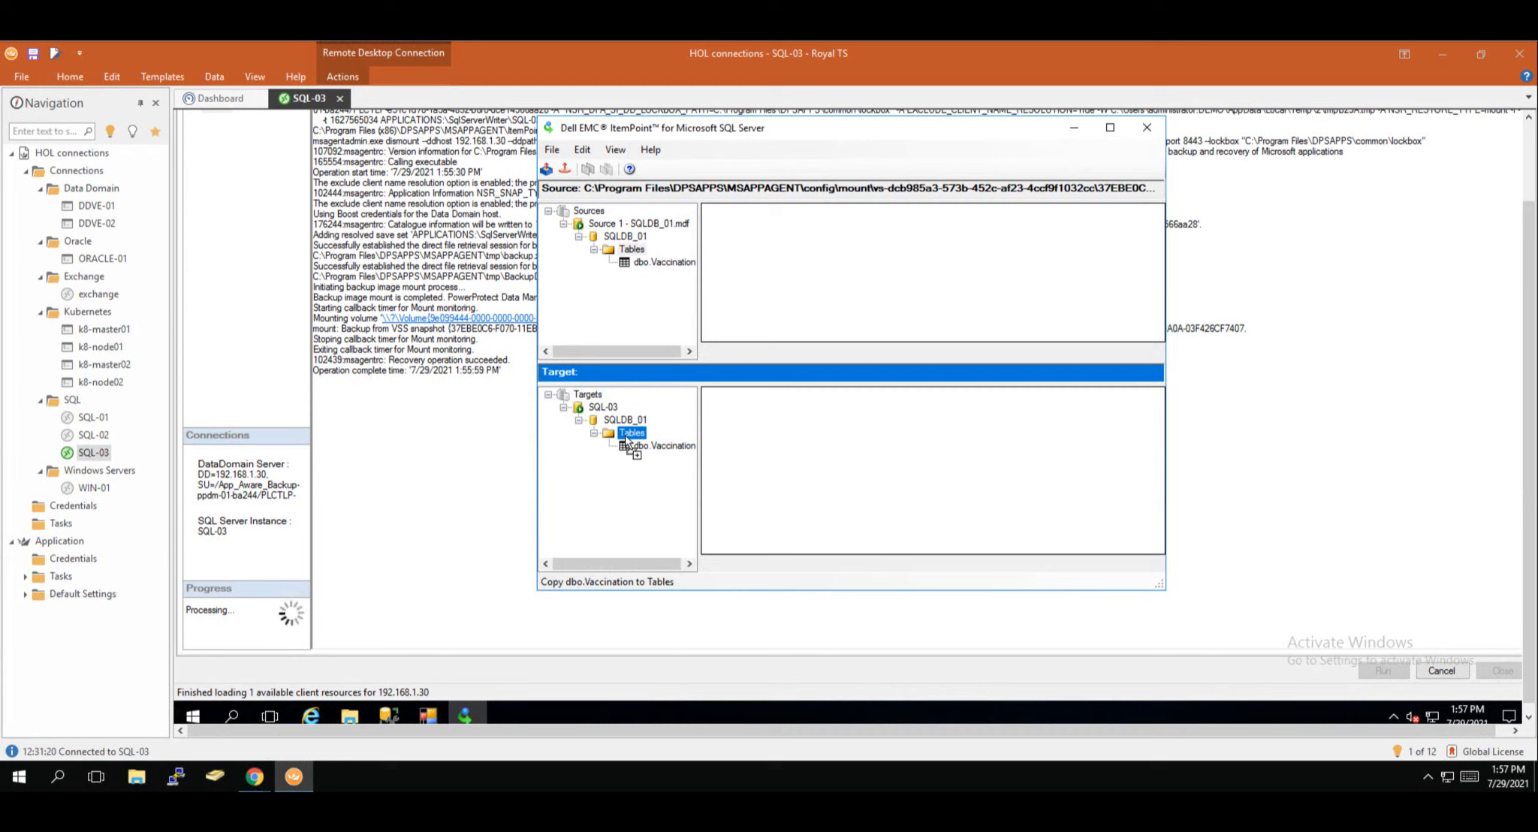
drag(628, 442, 627, 442)
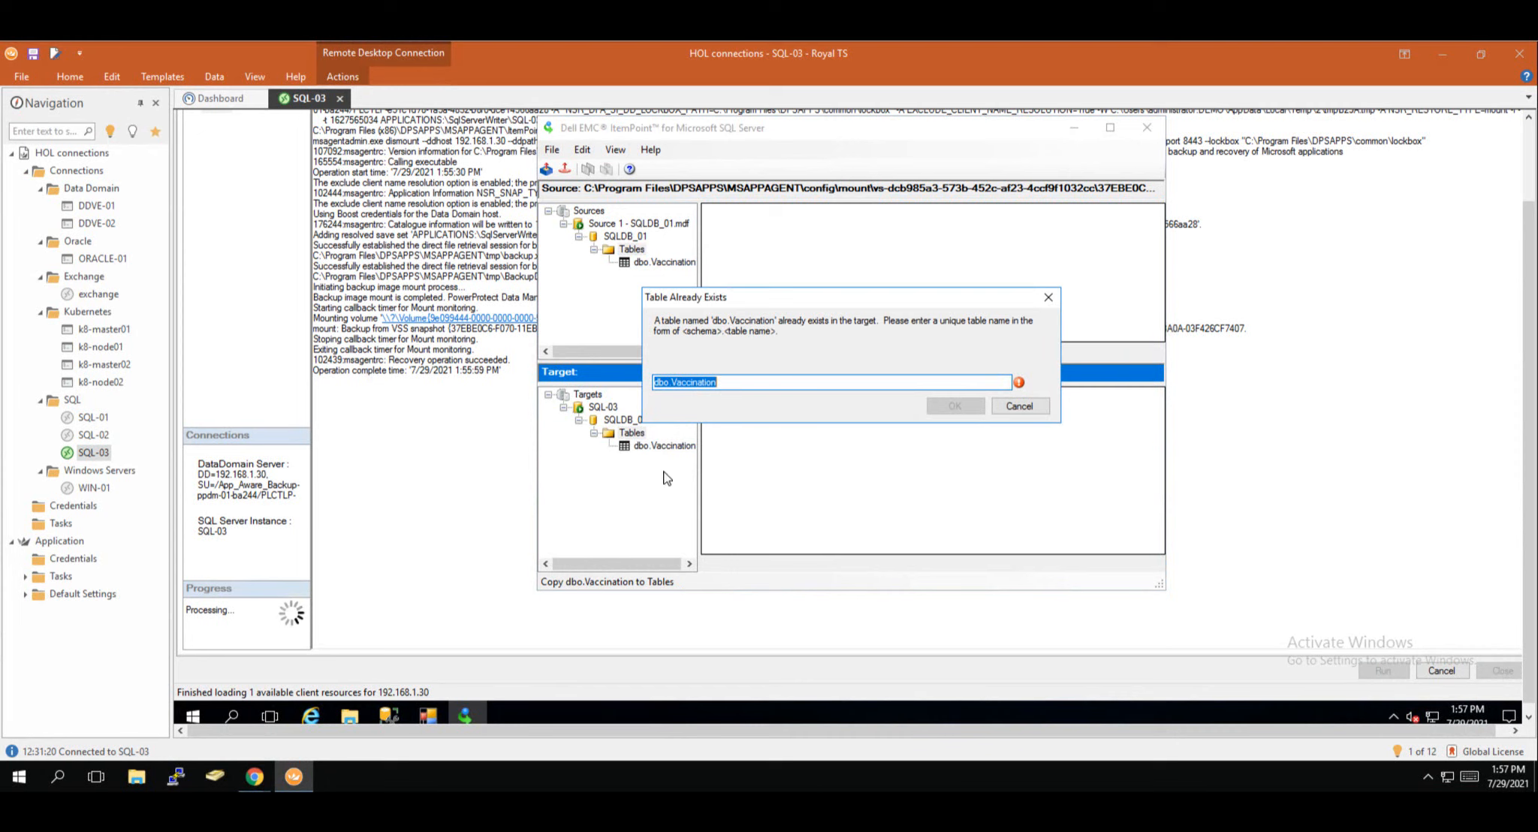
click(727, 383)
text(2)
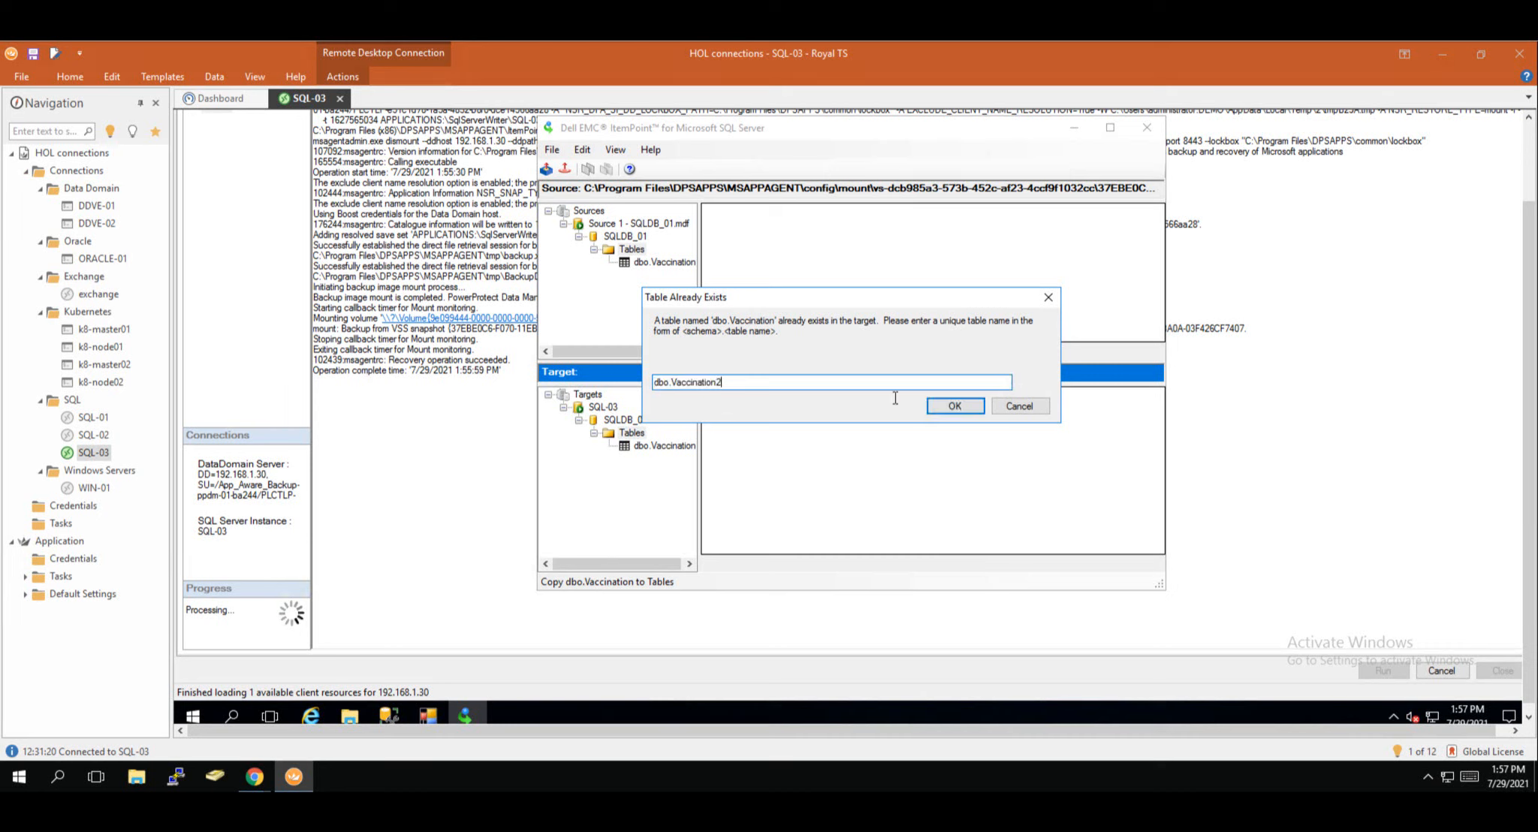
click(968, 414)
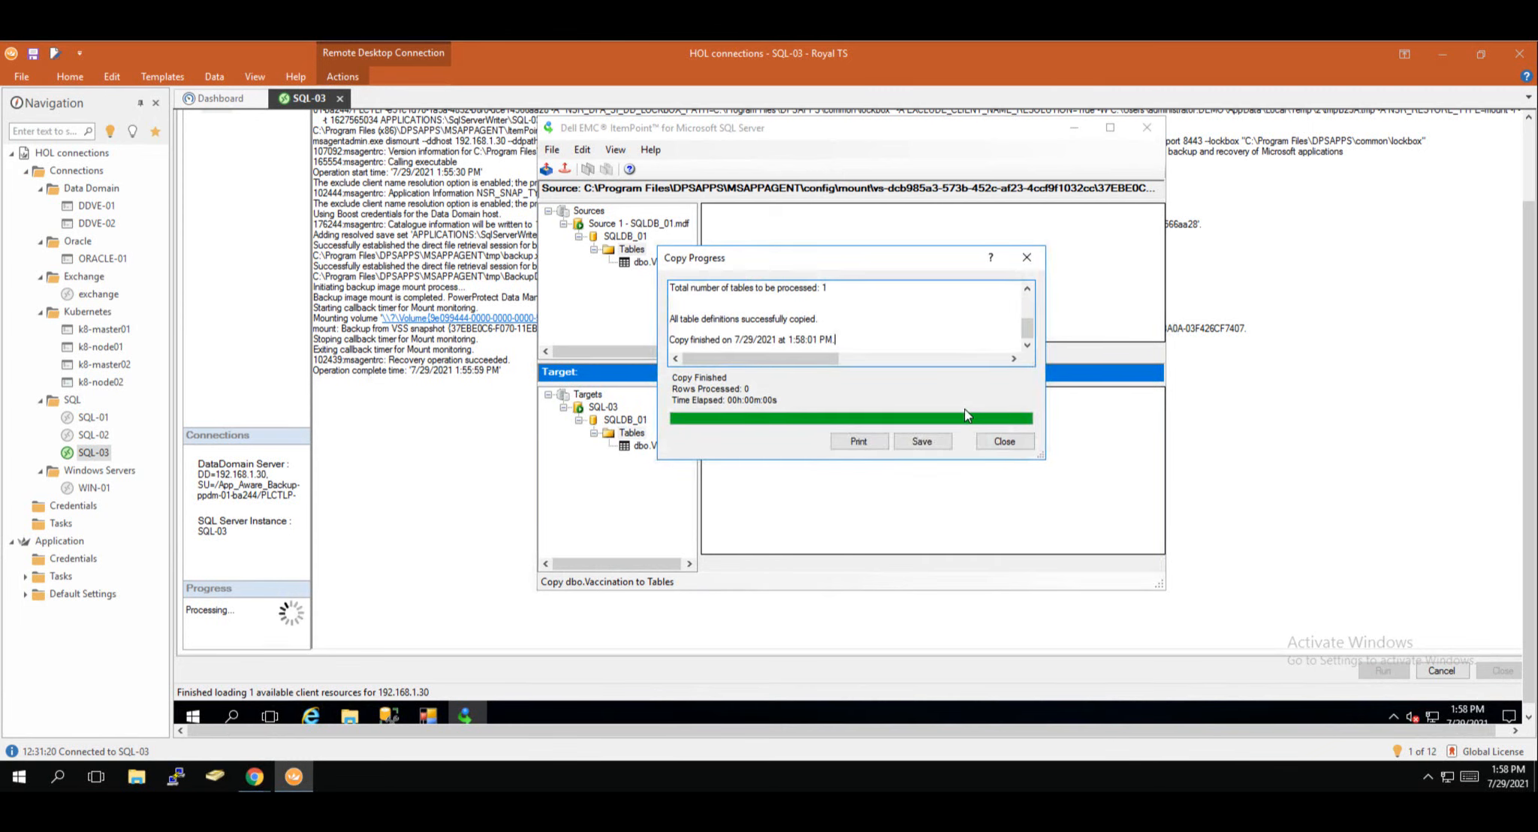
Step: Save the copy progress report as text file CopyReport in Documents and close the copy progress window
click(921, 441)
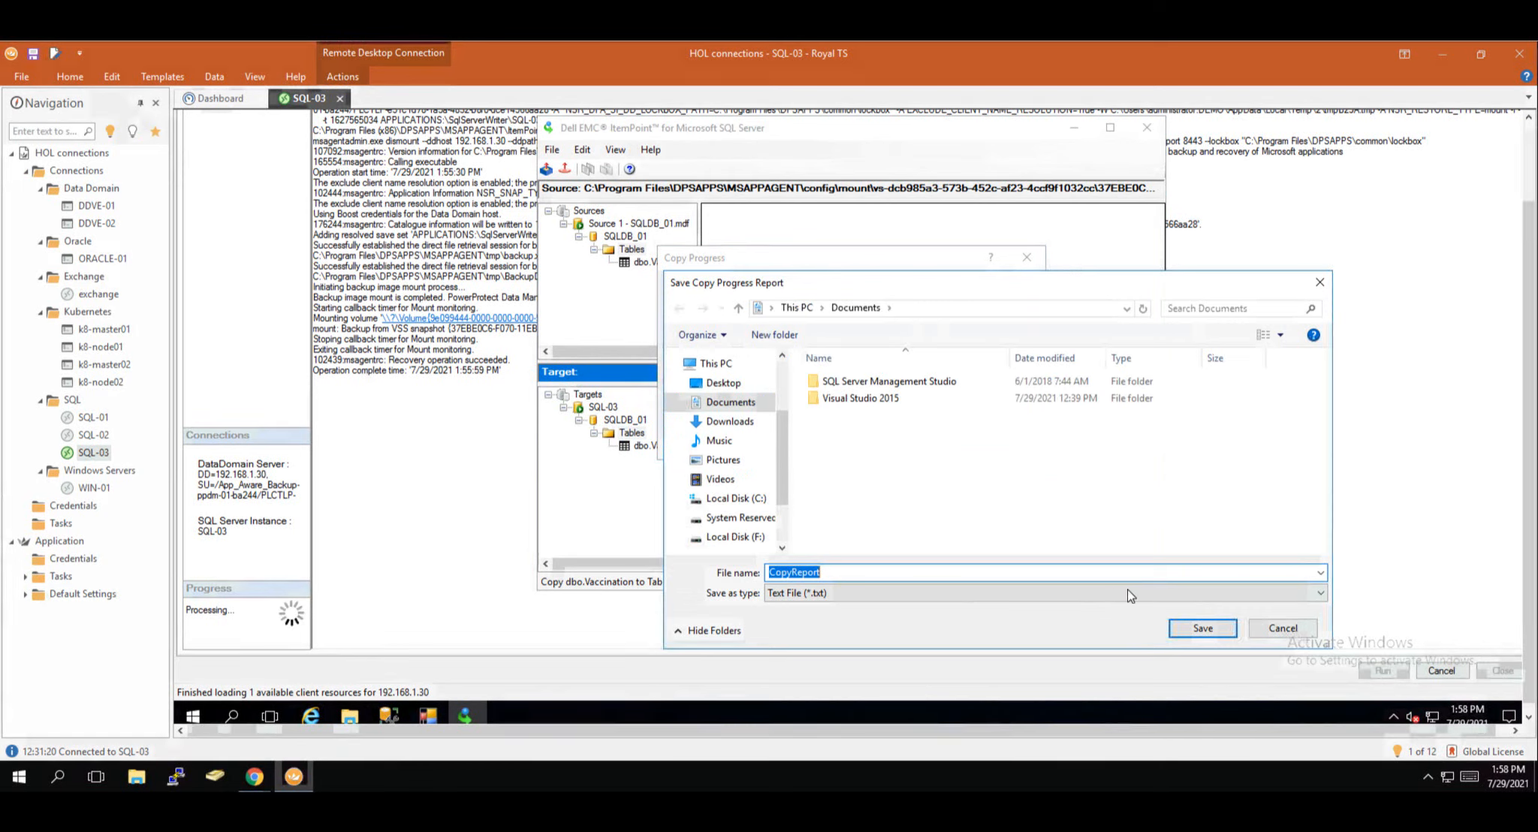
click(1194, 630)
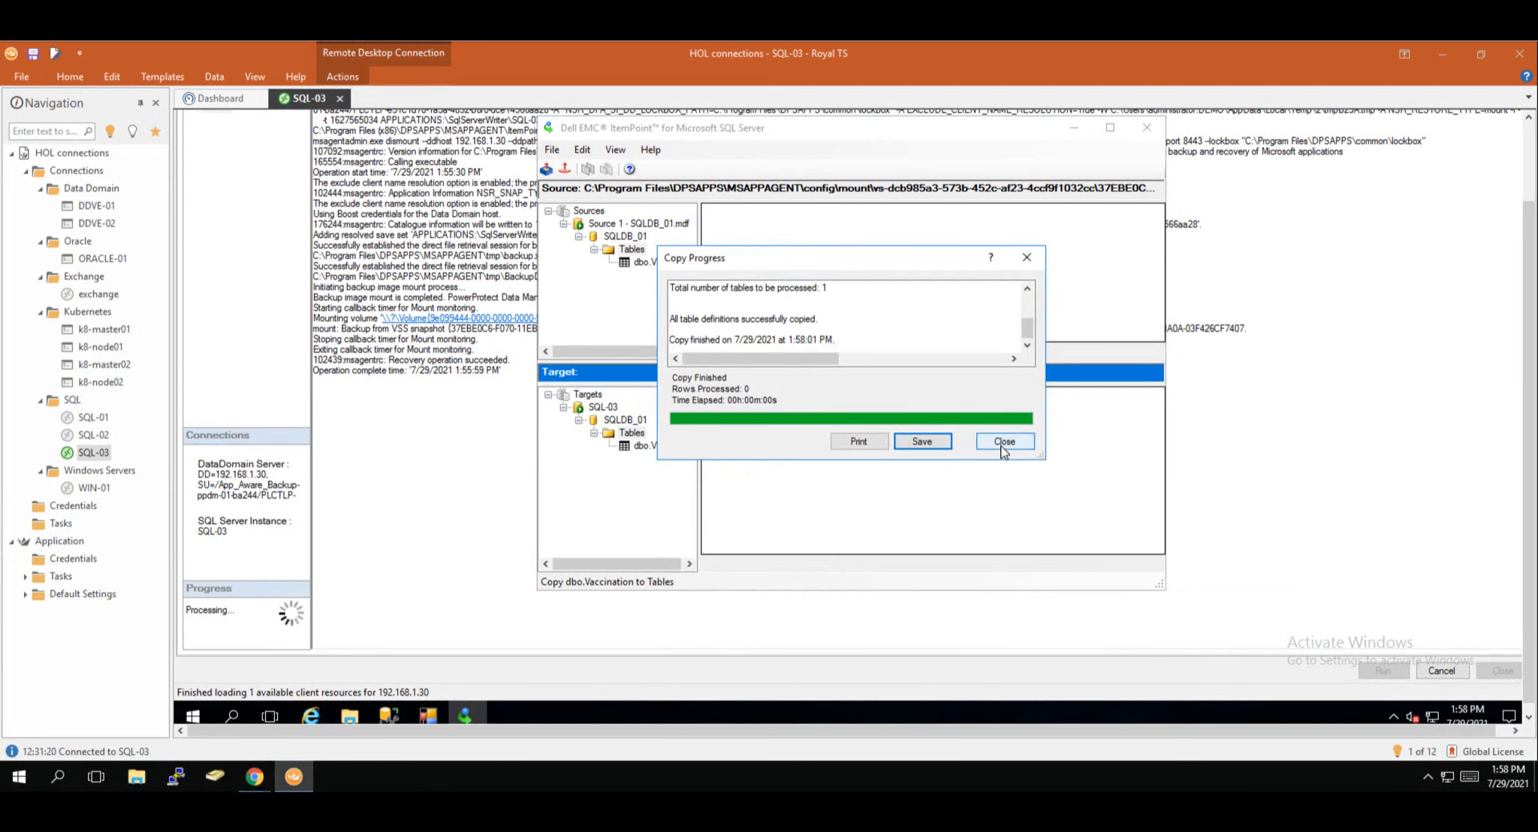
click(1004, 443)
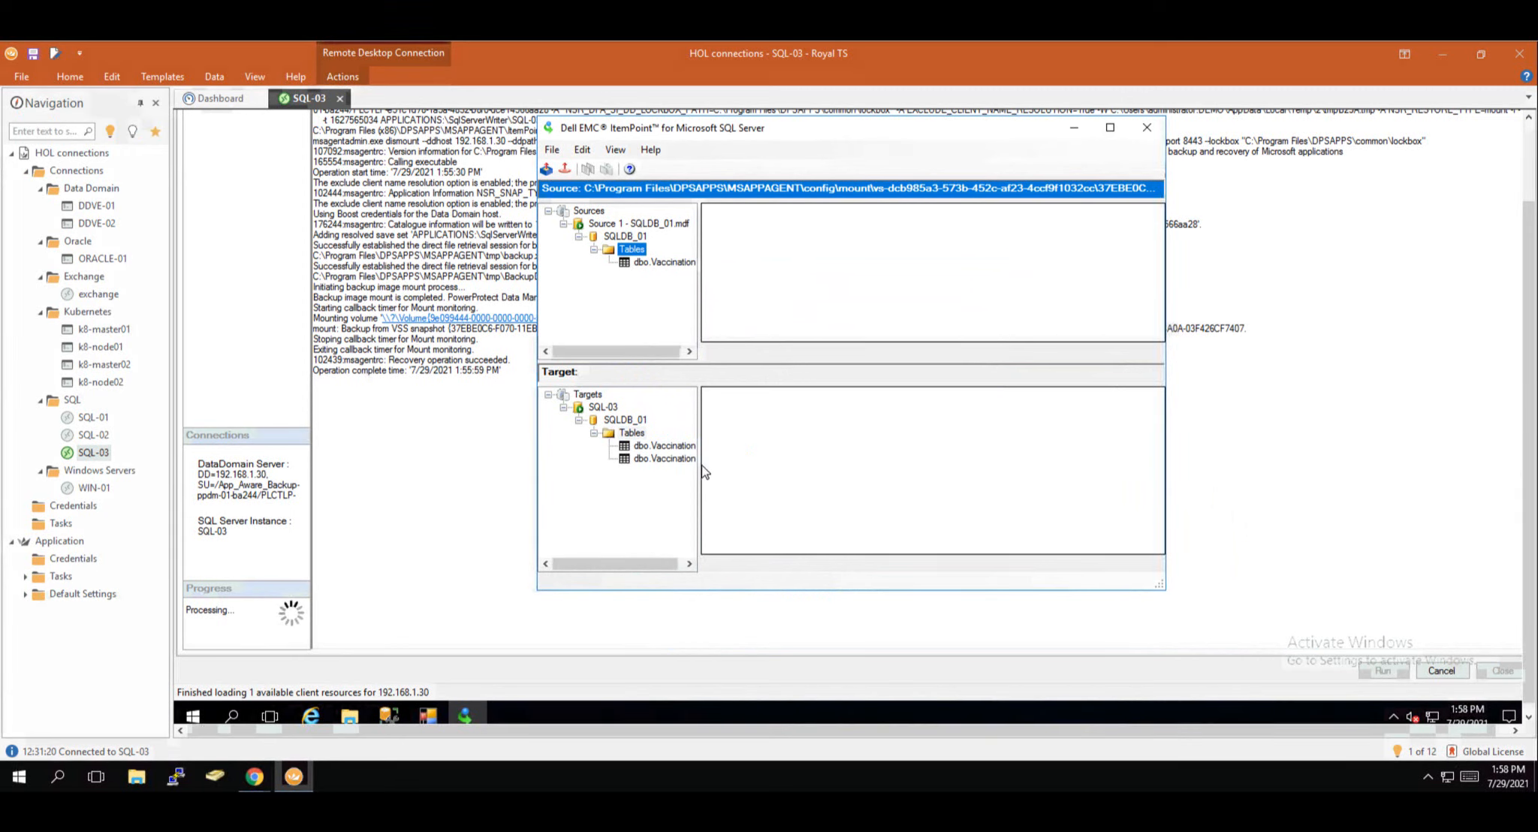
drag(700, 465, 765, 481)
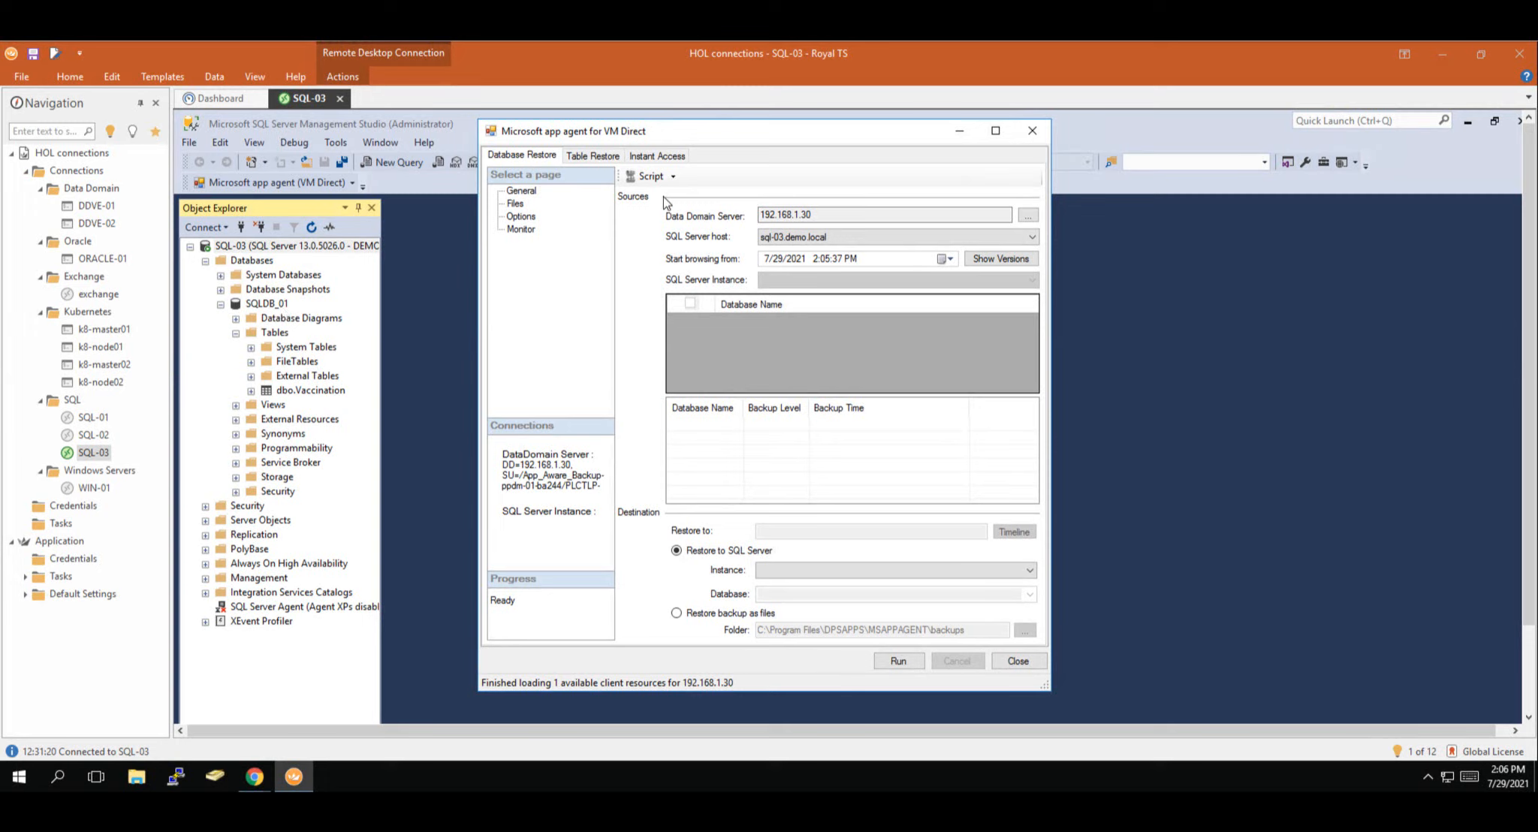
Step: Set up Instant Access from Data Domain server 192.168.1.30 with the full SQLDB_01 backup of 7/29/2021 1:23:54 PM
click(667, 157)
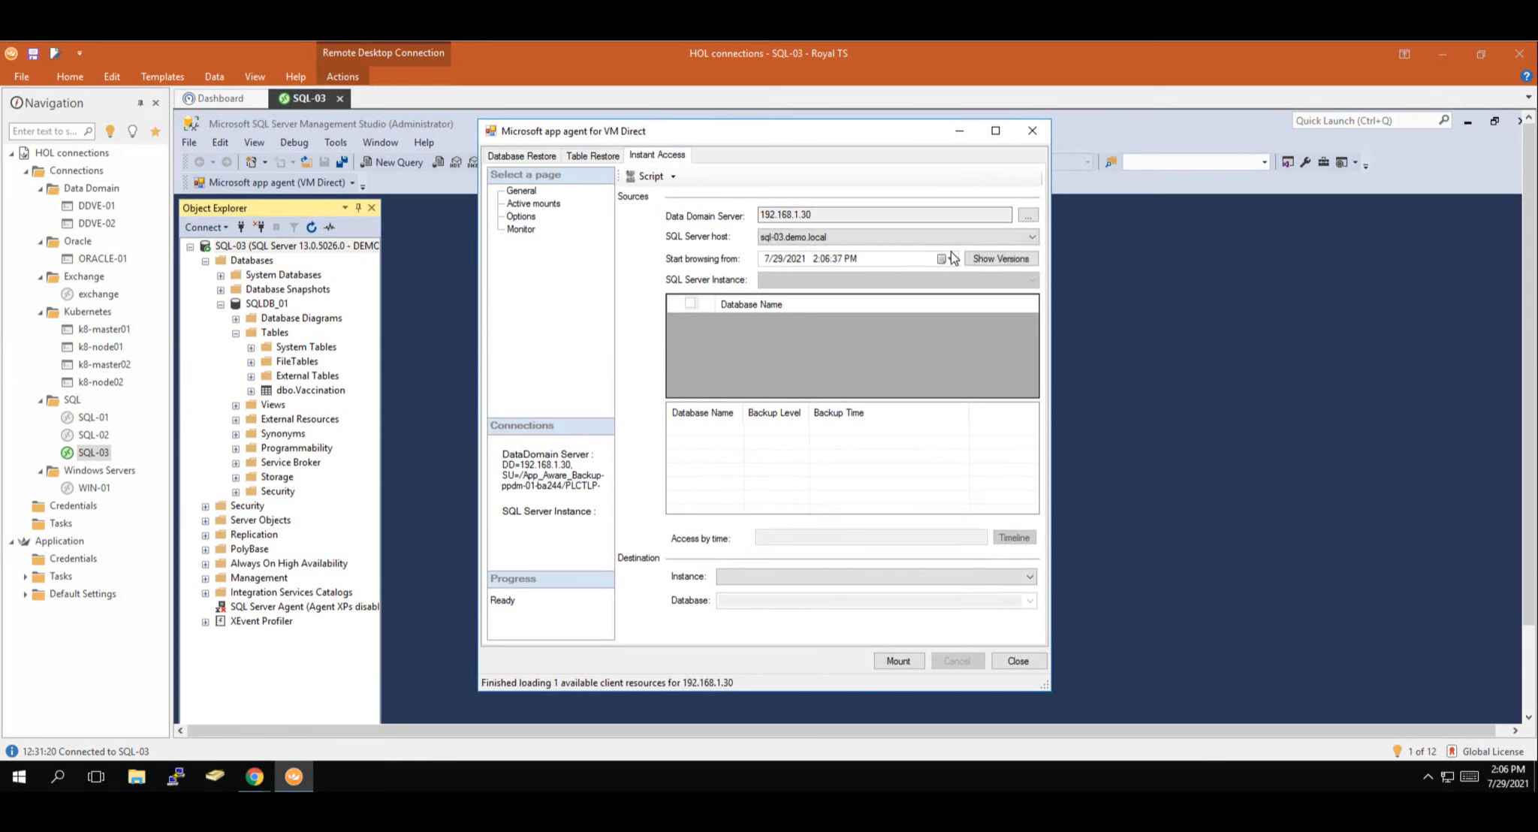
click(1030, 216)
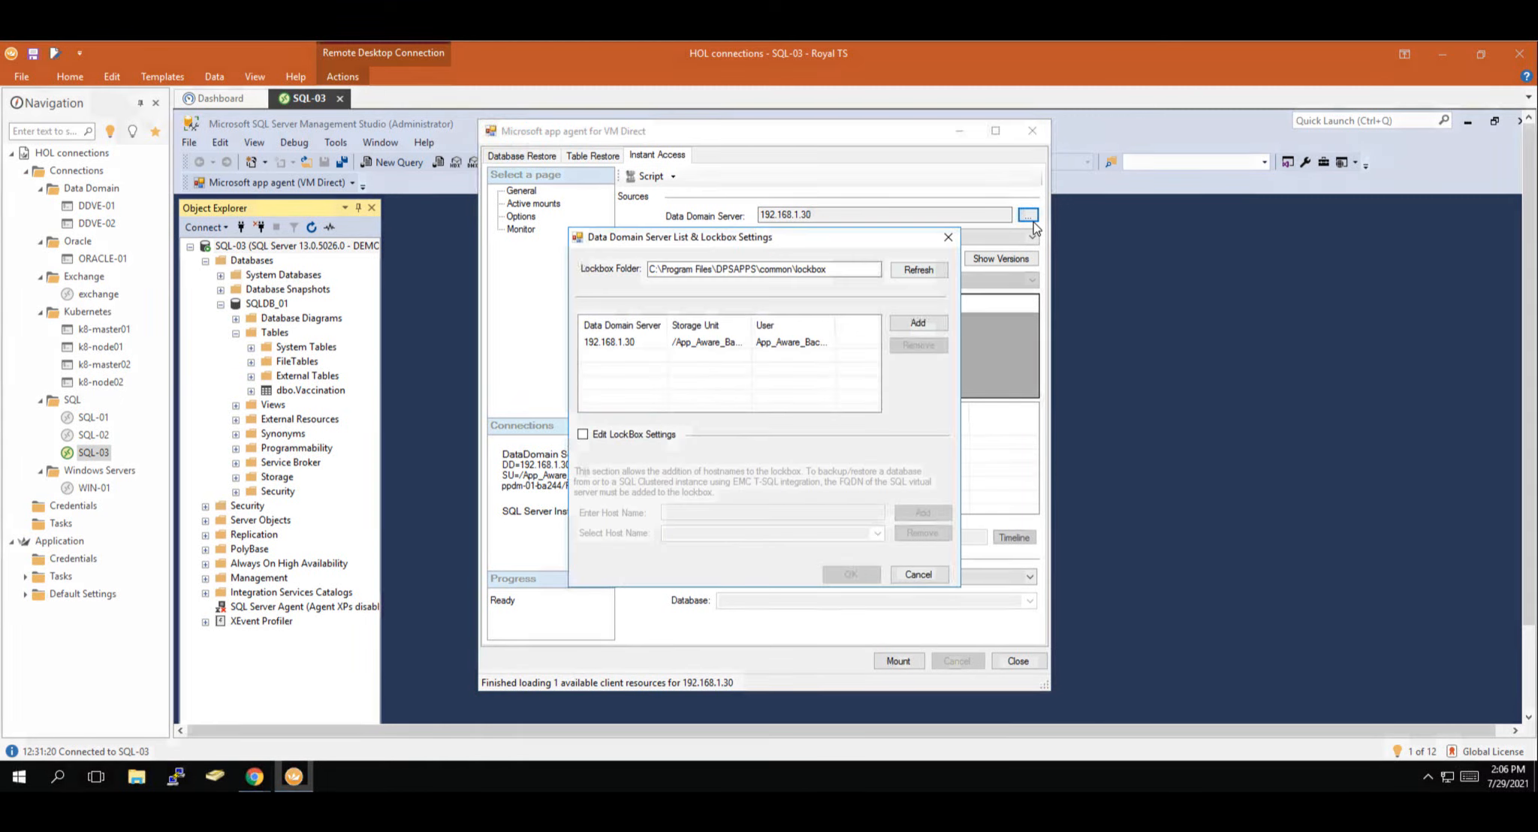
double_click(734, 345)
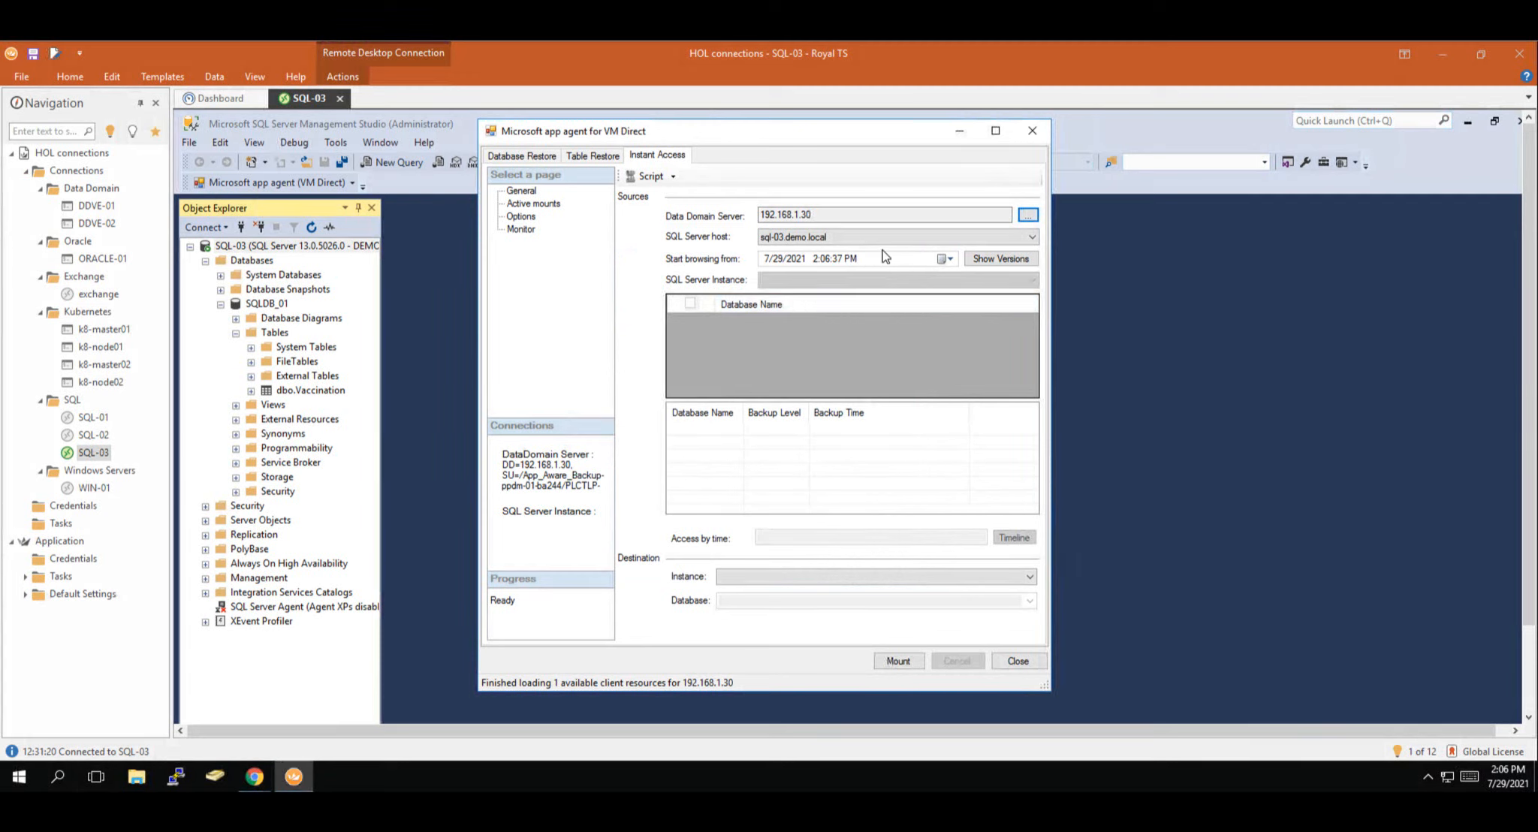
click(989, 262)
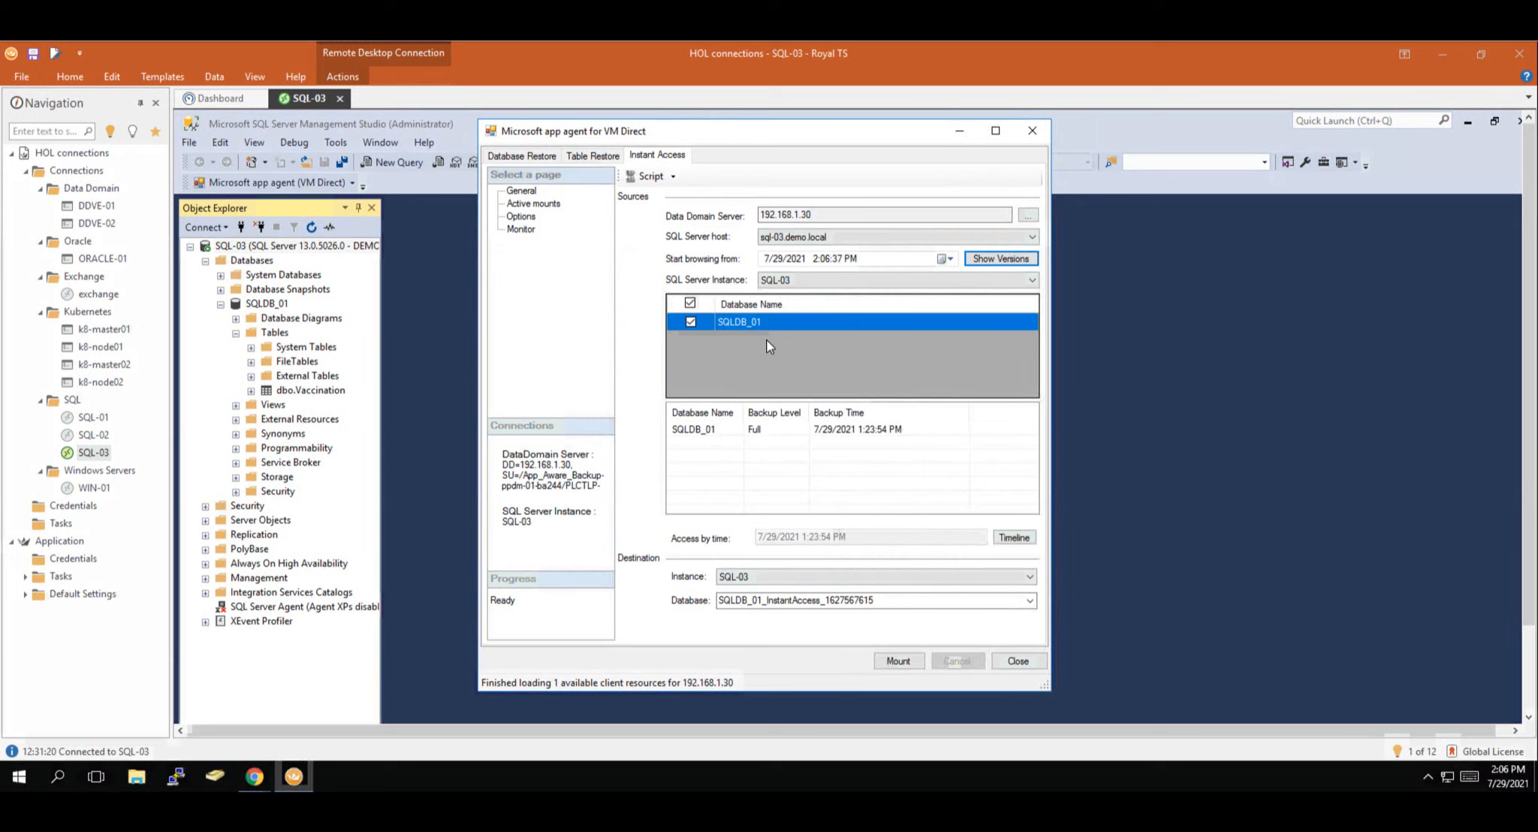
click(708, 432)
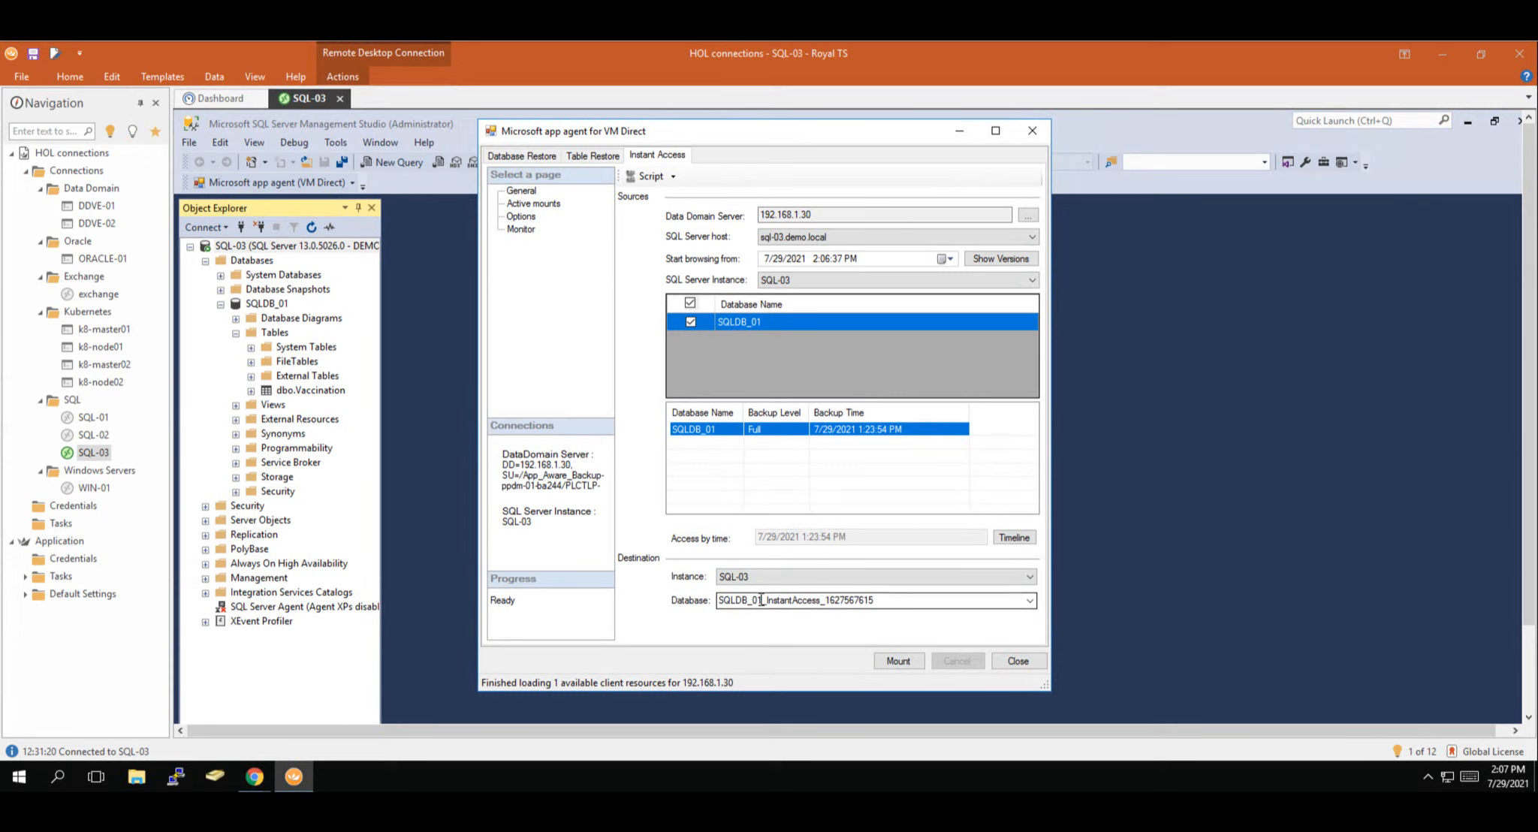
Step: Name the instant access database SQLDB_01_InstantAcess and mount it on the SQL-03 instance
click(840, 601)
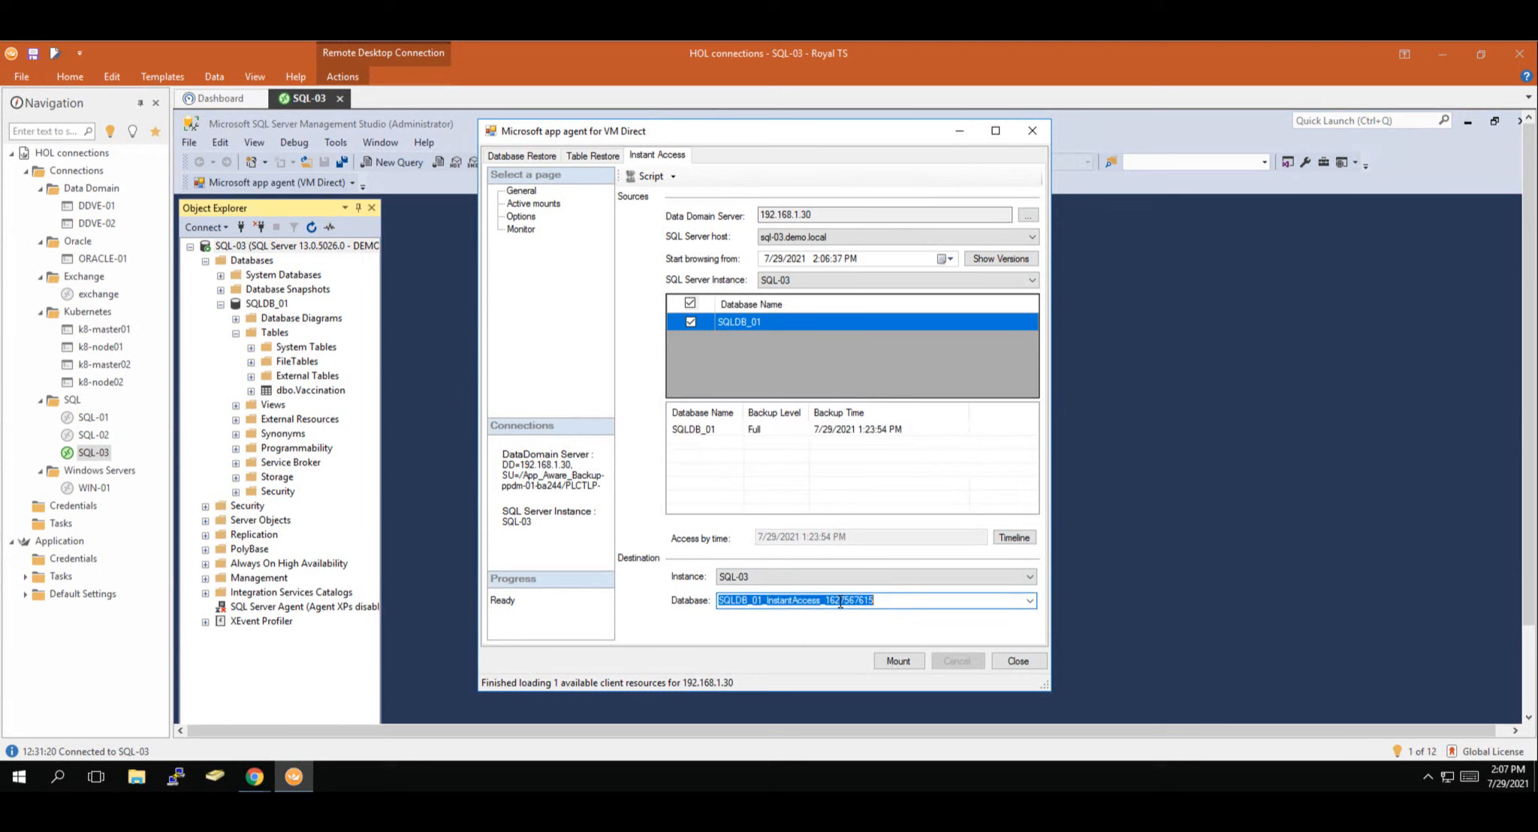
click(875, 602)
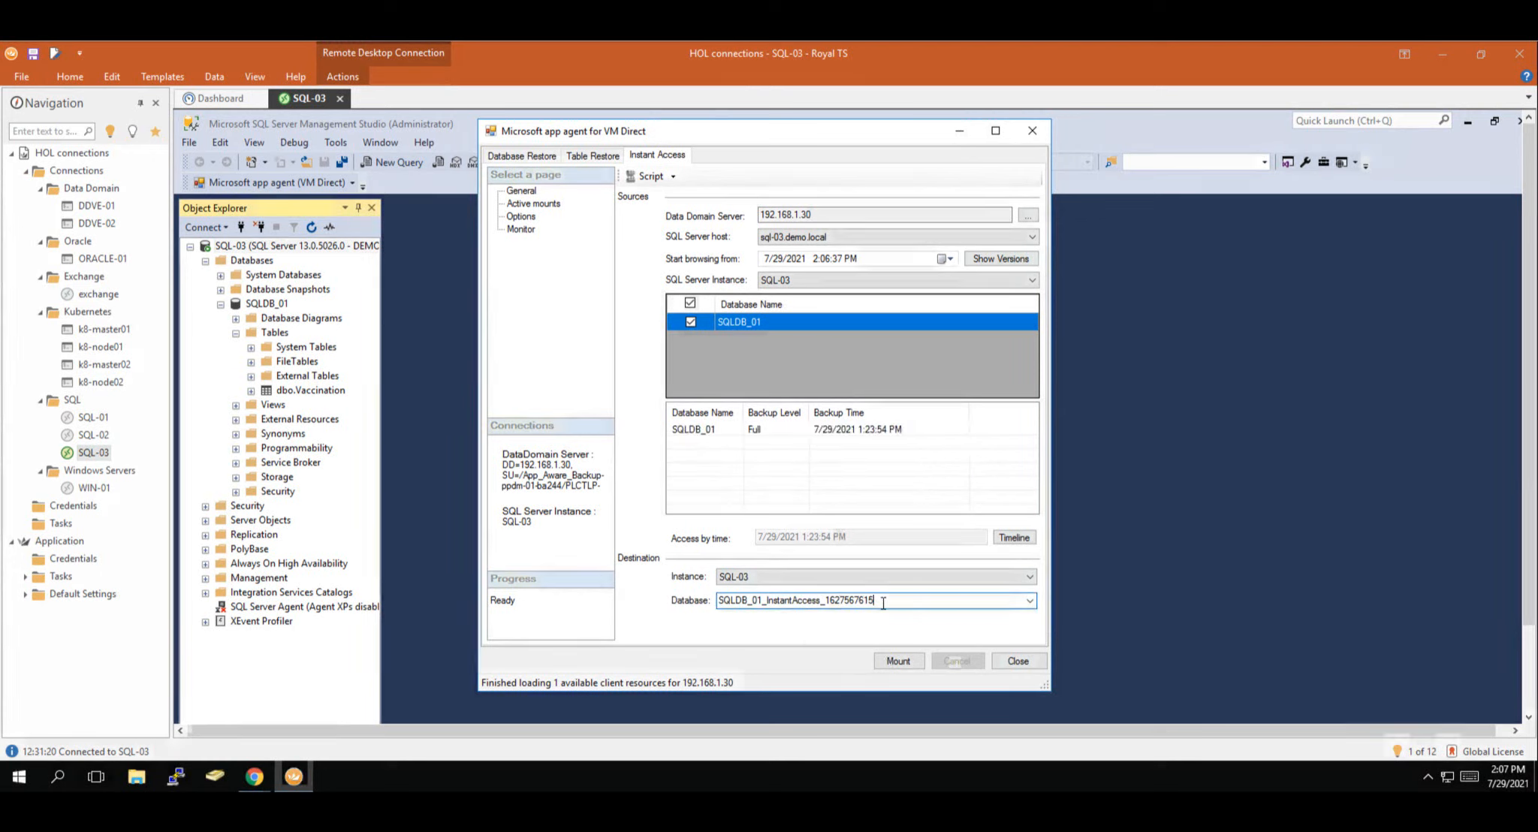
key(BackSpace)
key(BackSpace)
key(BackSpace)
key(BackSpace)
key(BackSpace)
key(BackSpace)
key(BackSpace)
key(BackSpace)
key(BackSpace)
key(BackSpace)
key(BackSpace)
key(BackSpace)
key(BackSpace)
key(BackSpace)
key(BackSpace)
key(BackSpace)
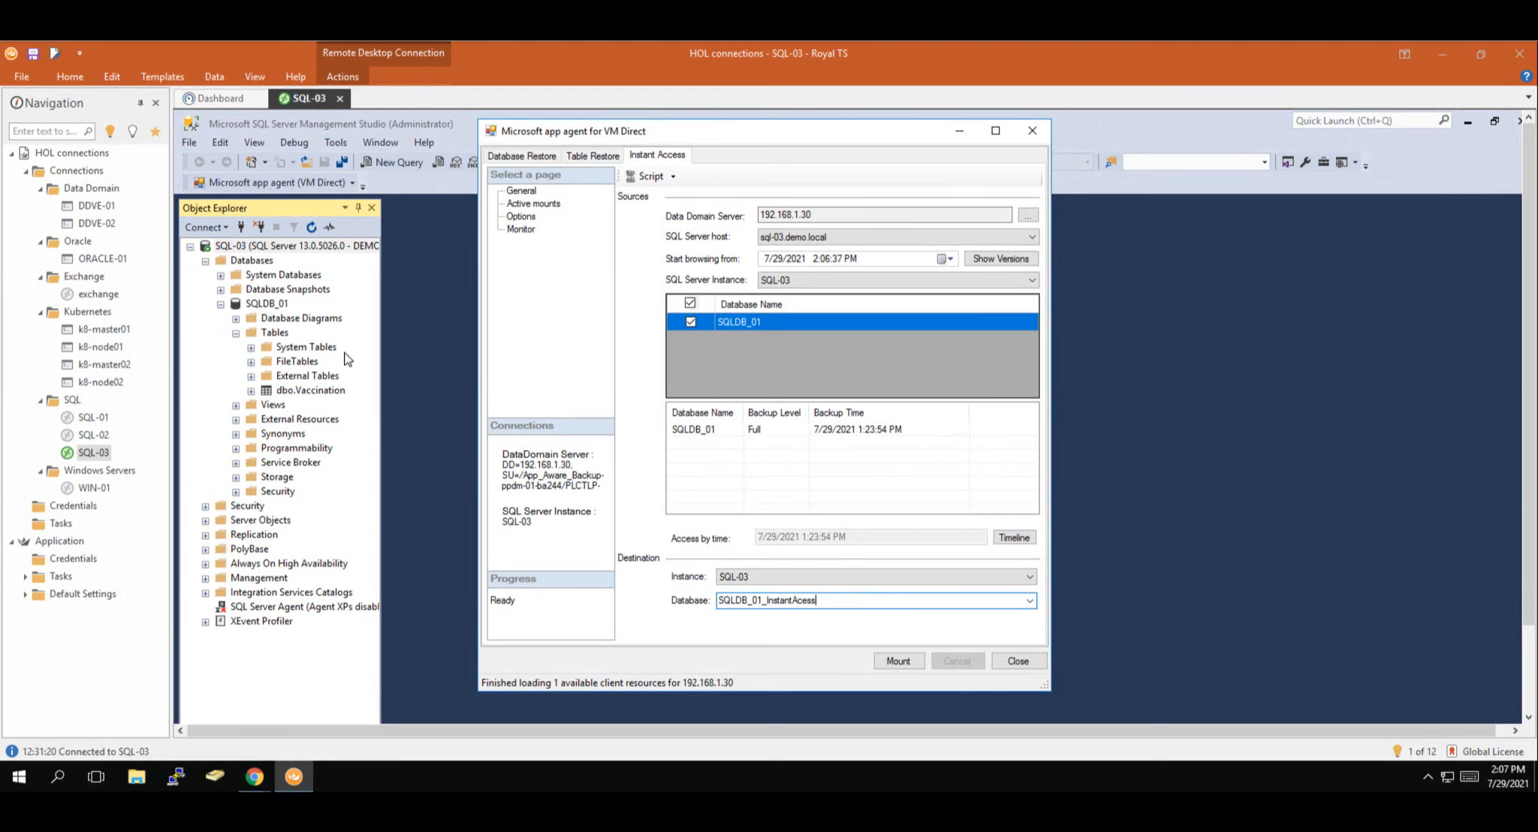
click(899, 660)
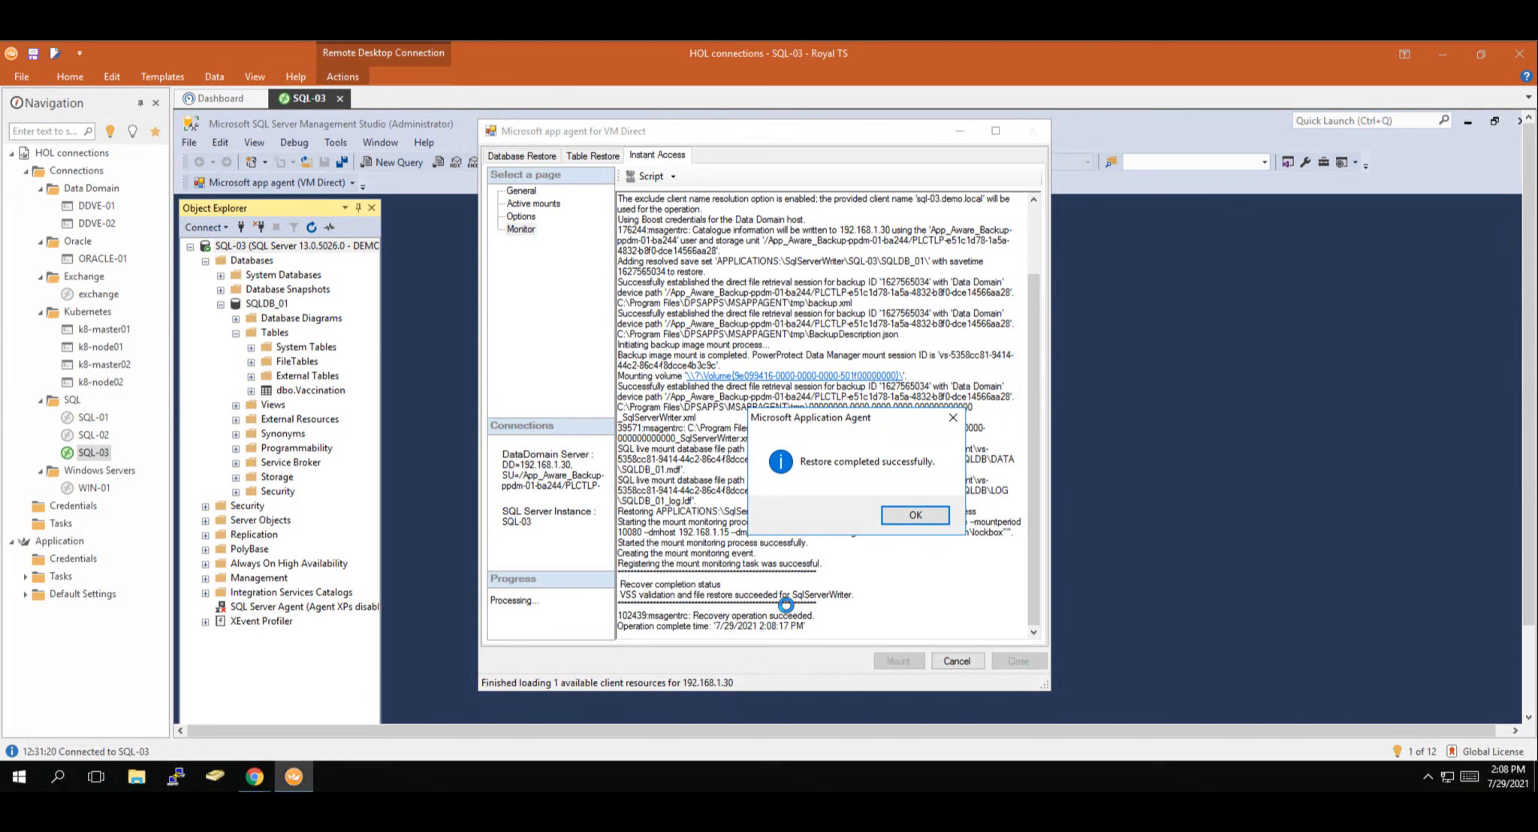
key(Return)
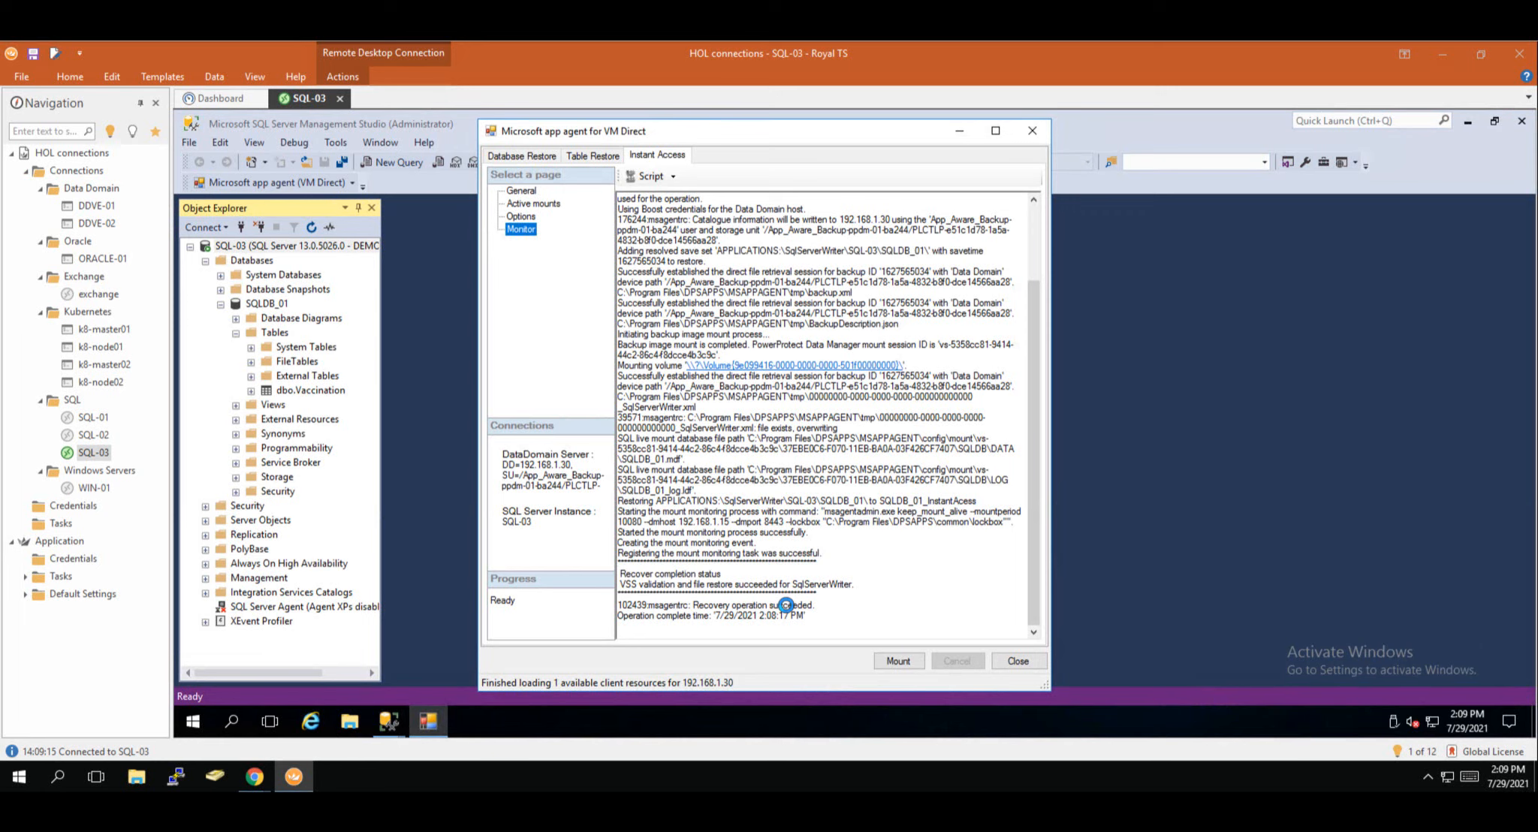
Step: Close the app agent, refresh the SQL-03 server in Object Explorer, and expand its databases to check for the mounted database
click(1018, 661)
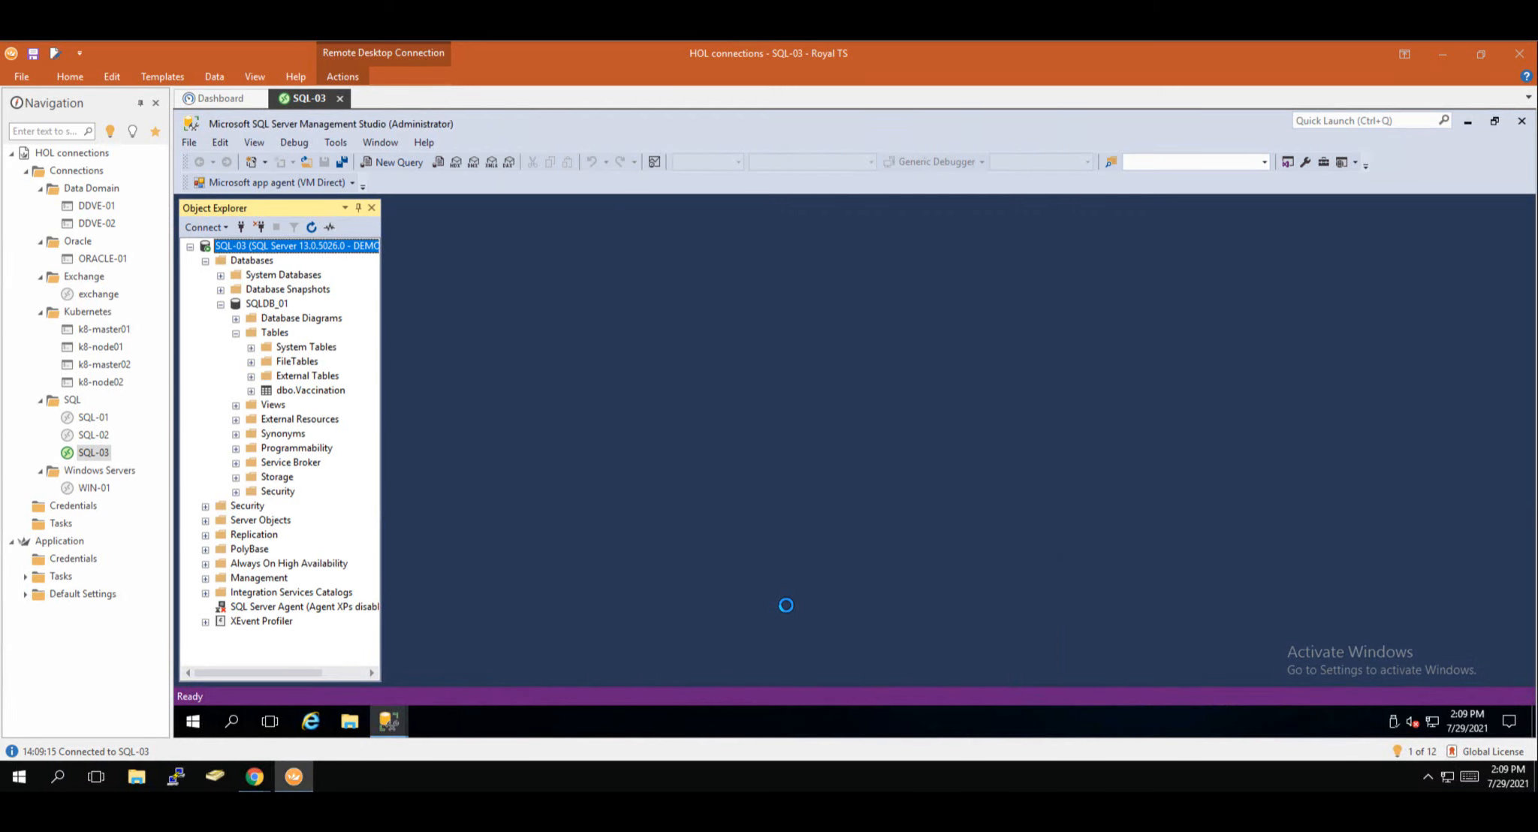
click(311, 227)
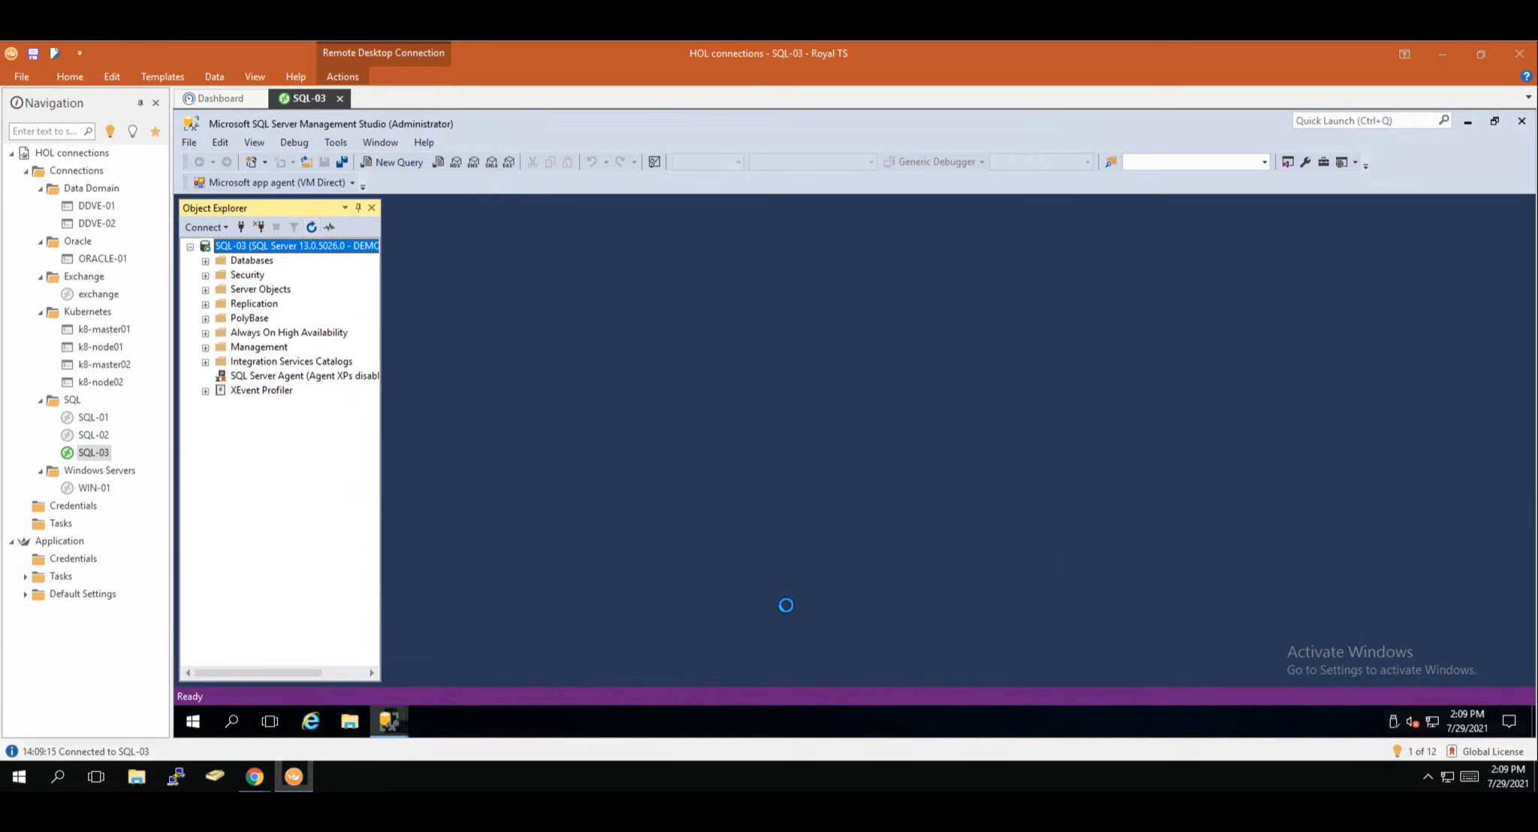
click(205, 261)
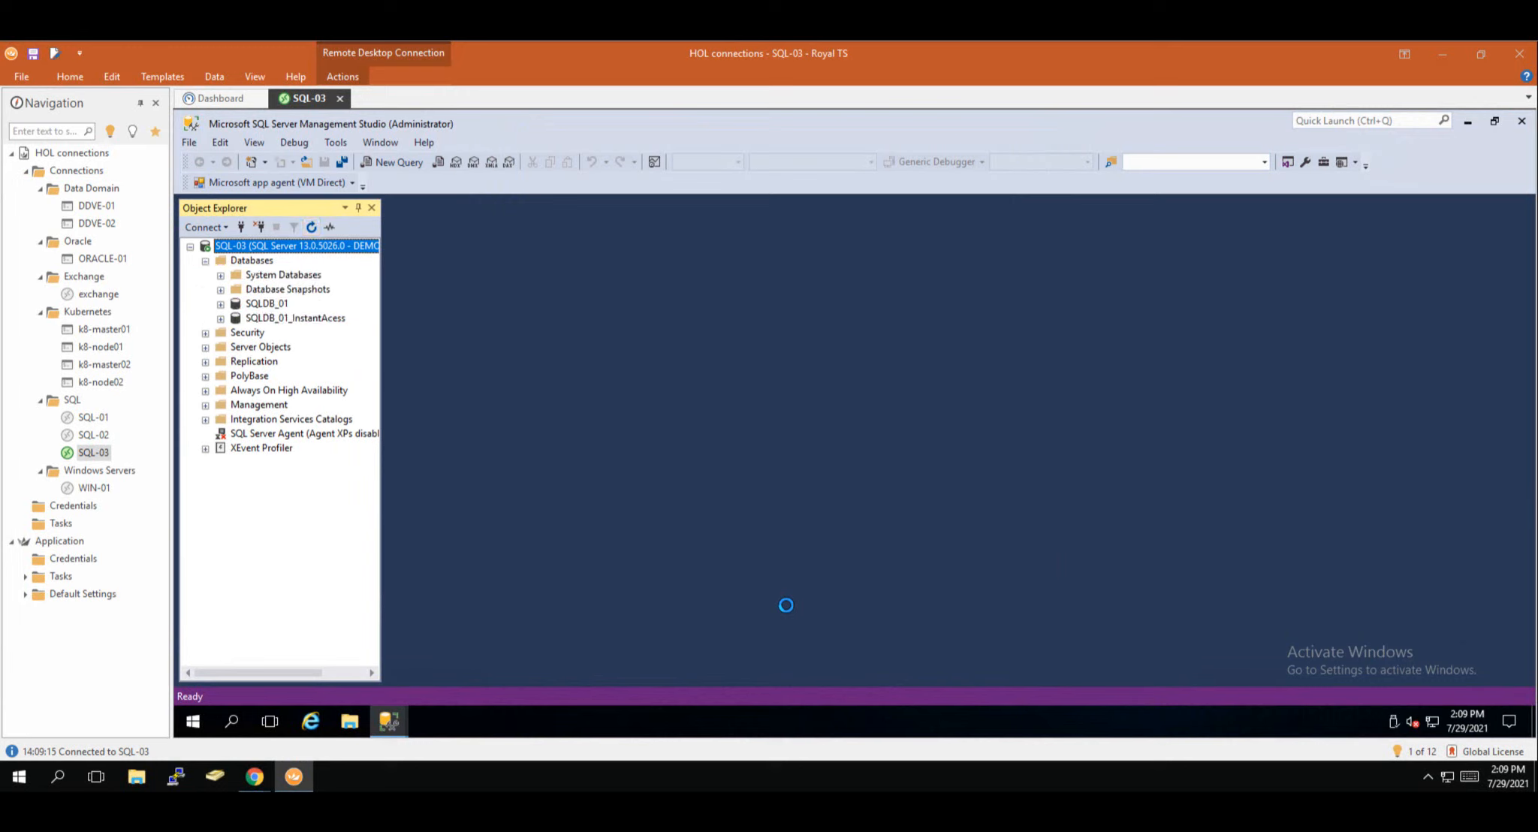